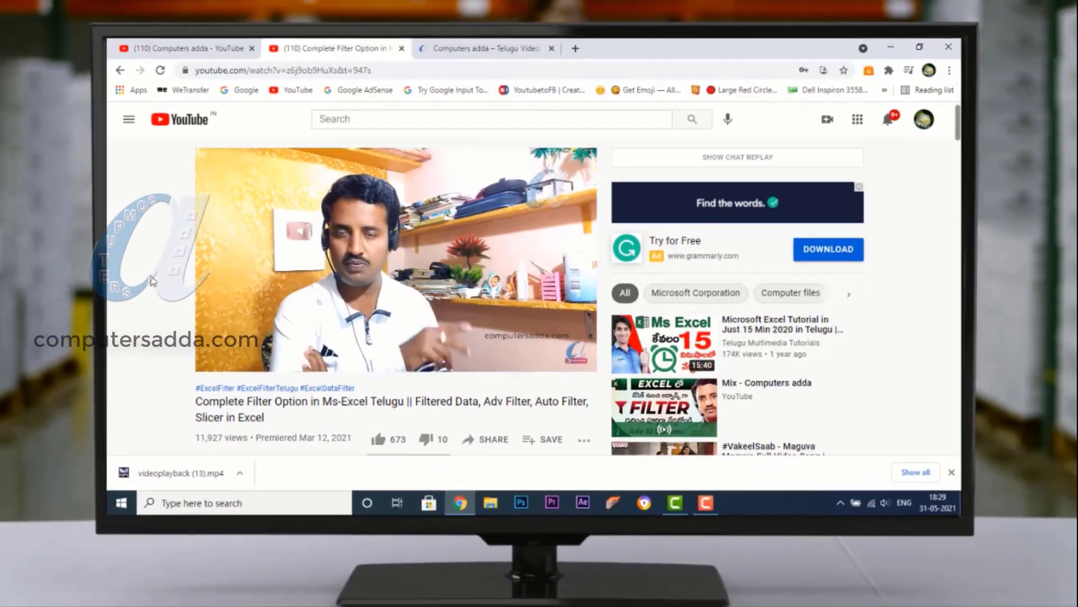
Look over the expanded video description on the Computers adda channel and the course categories on computersadda.com.
scroll(154, 279, down, 5)
scroll(154, 279, down, 2)
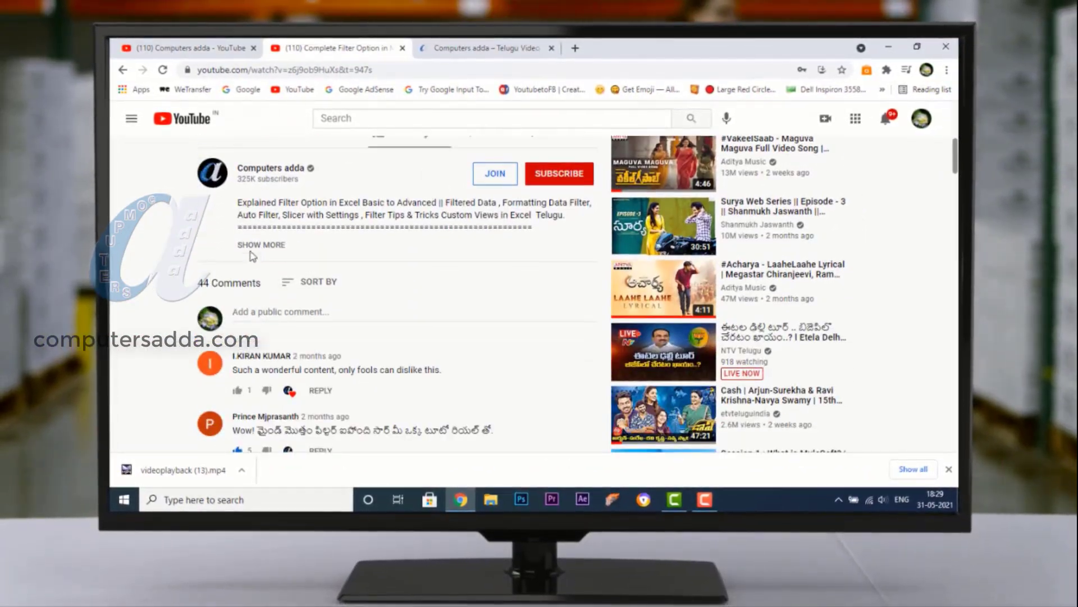
click(258, 248)
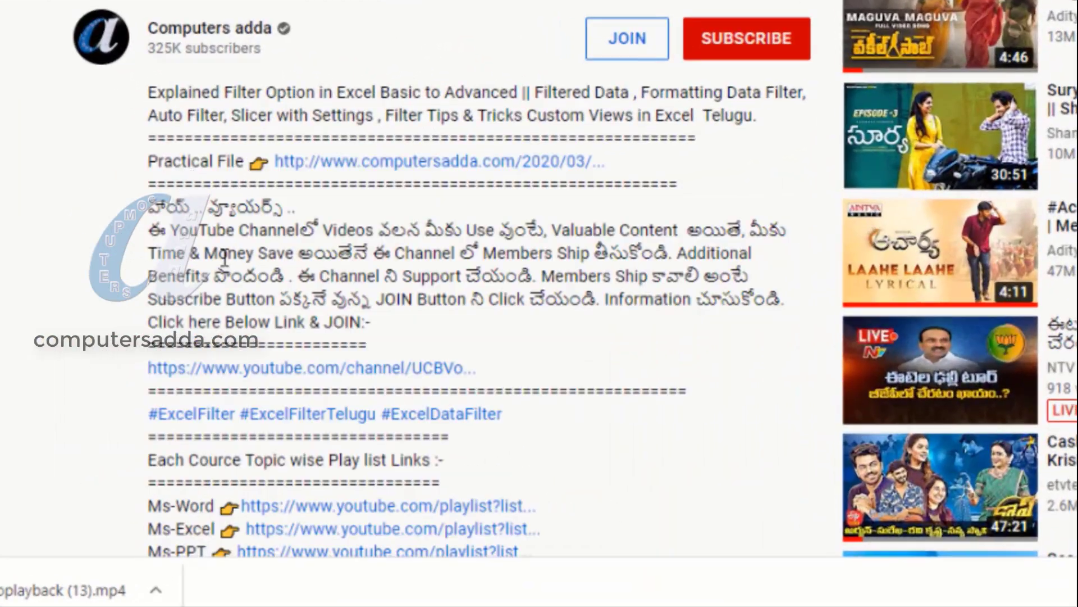
scroll(225, 259, down, 4)
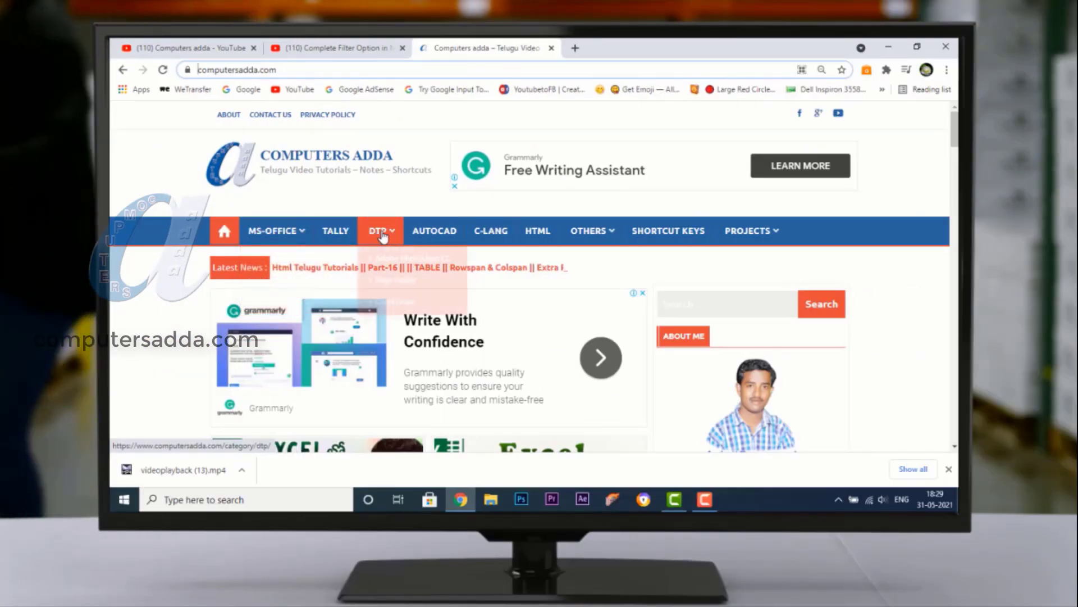
mouse_move(932, 520)
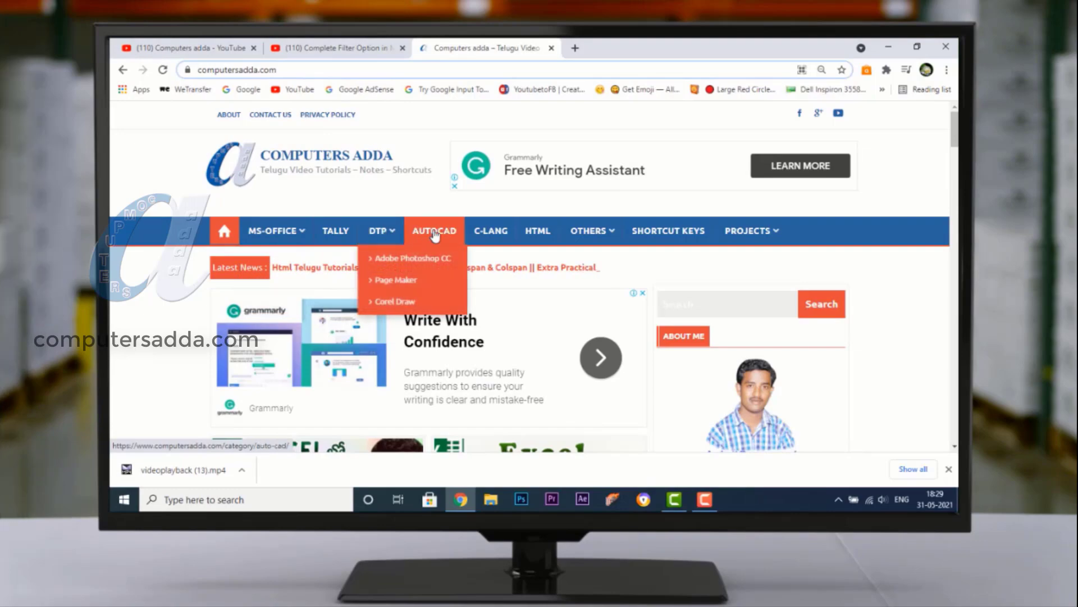
scroll(516, 234, down, 10)
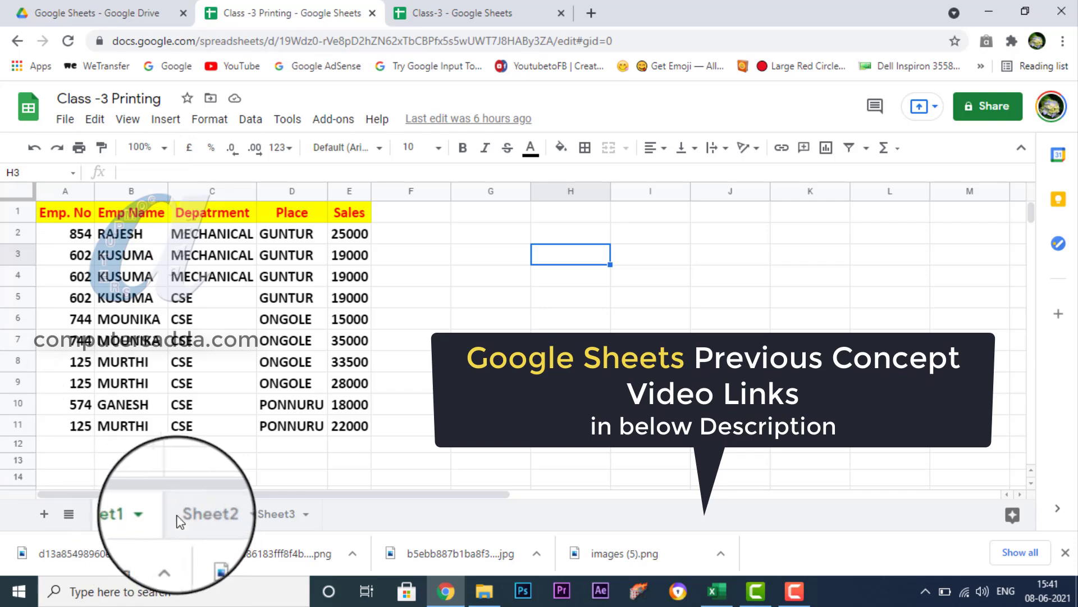
Examine the tables on Sheet1, Sheet2 and Sheet3 of the Class -3 Printing spreadsheet, ending on Sheet1.
click(202, 514)
click(111, 515)
click(209, 515)
click(284, 514)
click(115, 514)
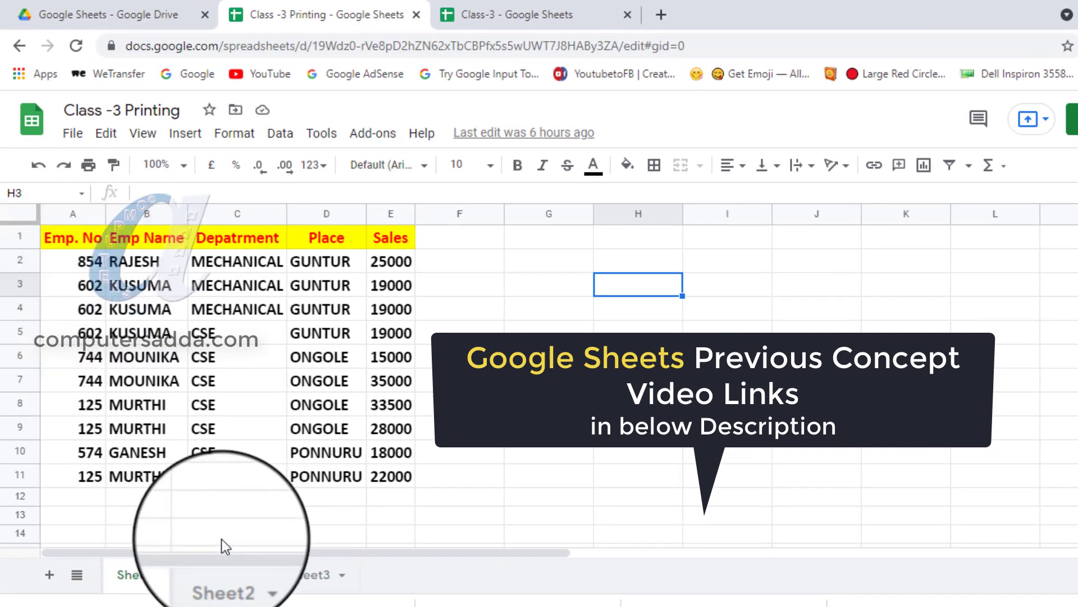
click(219, 576)
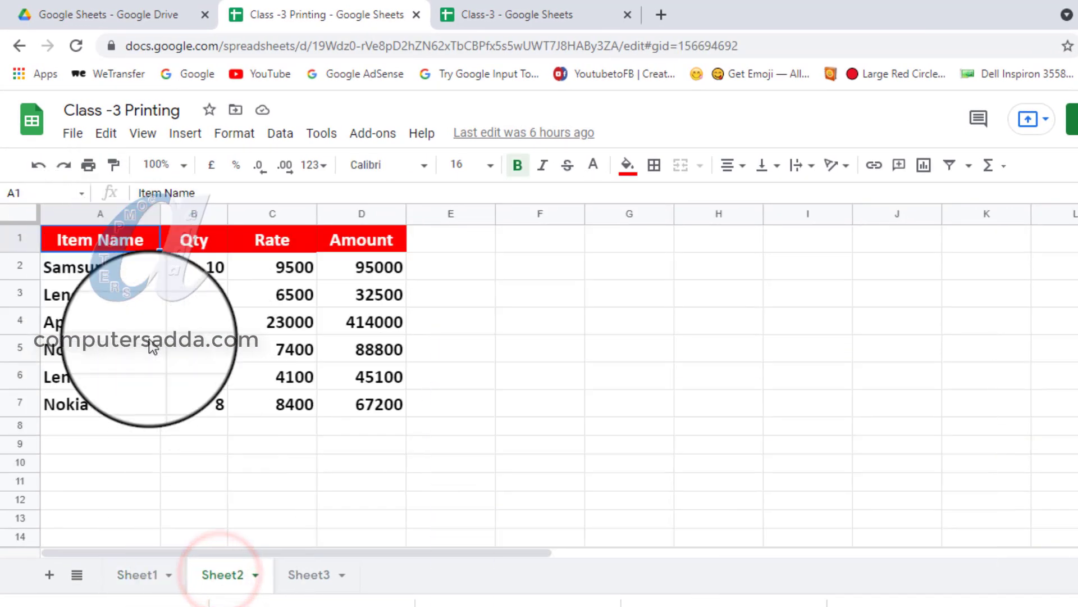
click(303, 585)
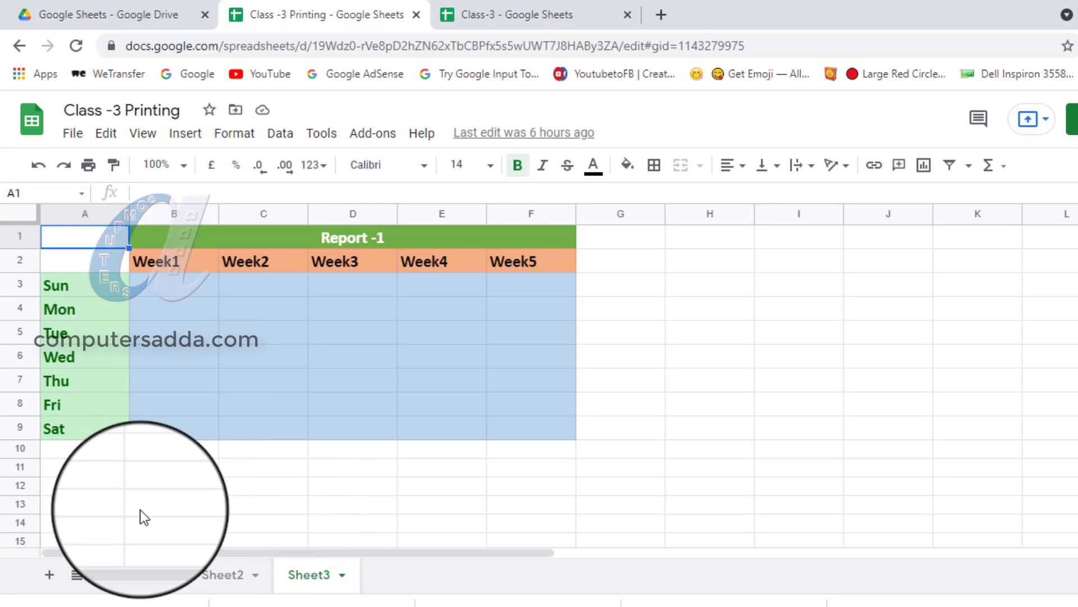
click(138, 582)
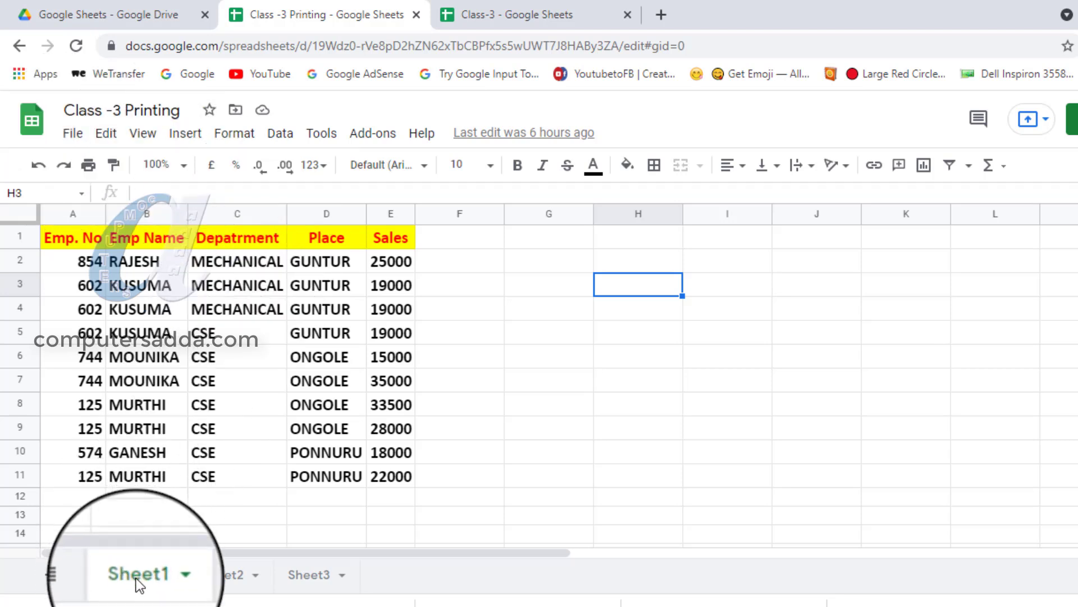
Open the print settings, set the print range to Workbook, review the preview pages of all sheets, and leave without printing.
click(74, 137)
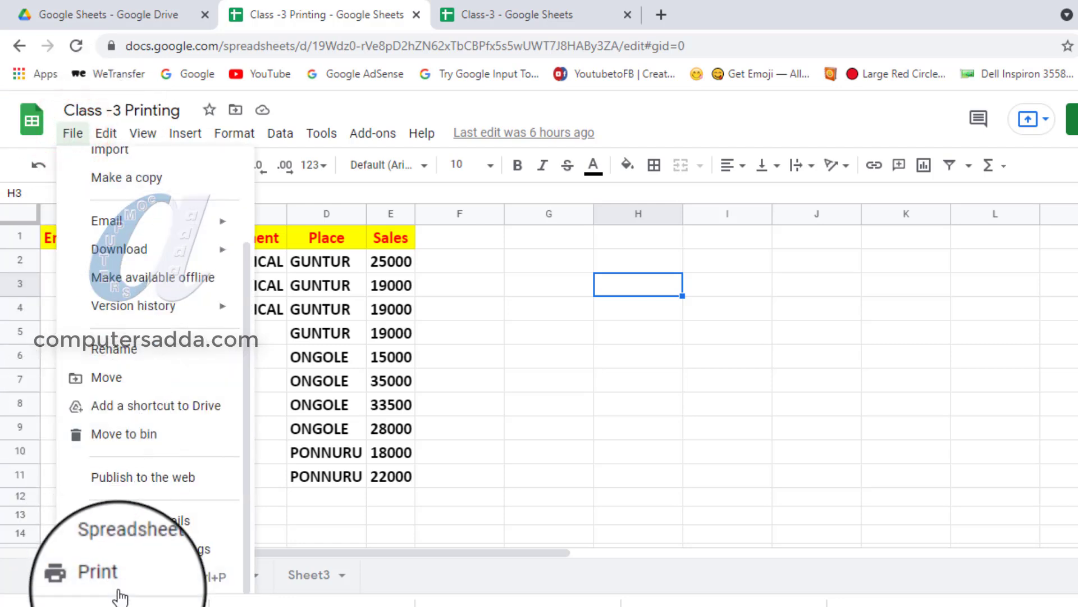
click(478, 429)
key(ctrl+p)
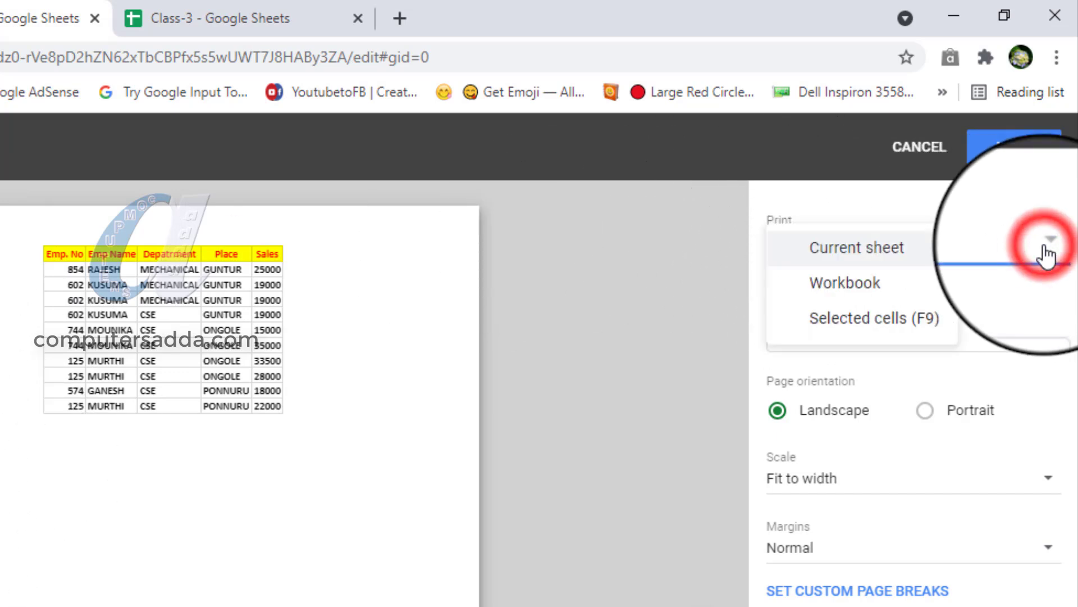
click(850, 285)
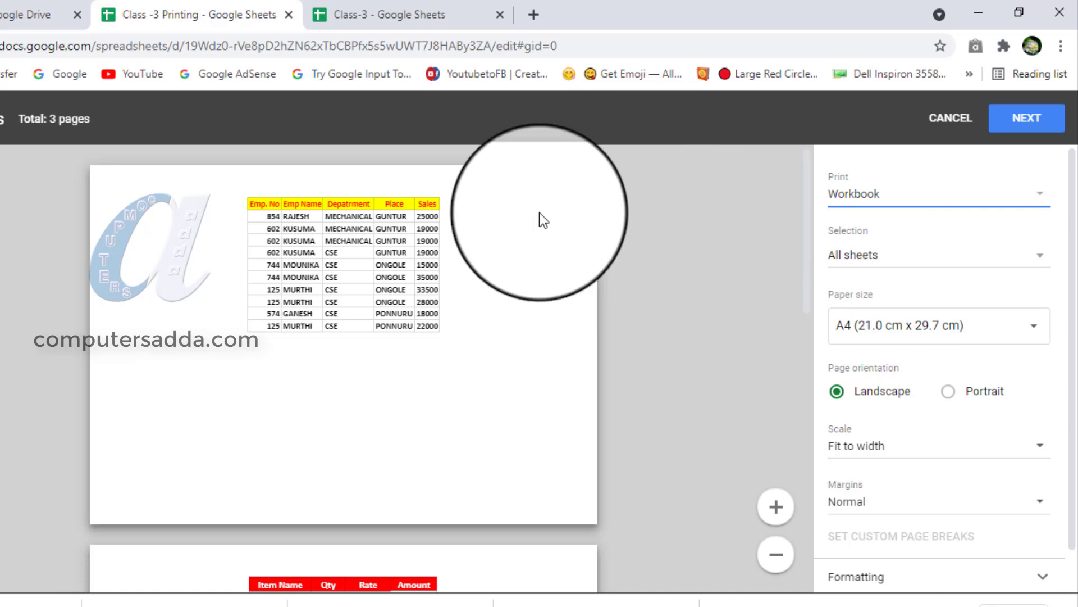
scroll(147, 219, down, 8)
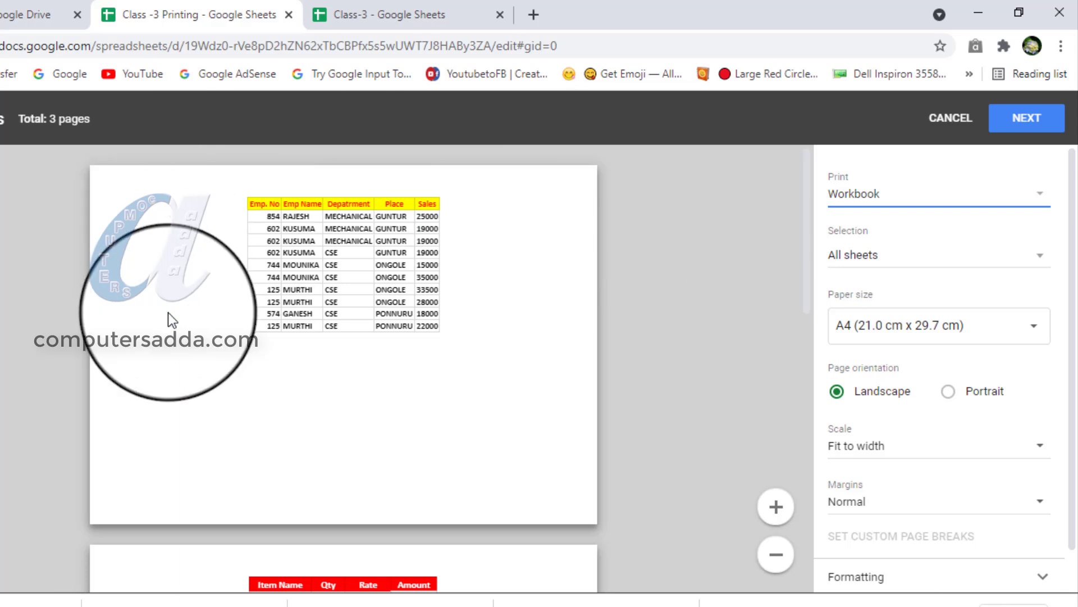
scroll(185, 350, up, 3)
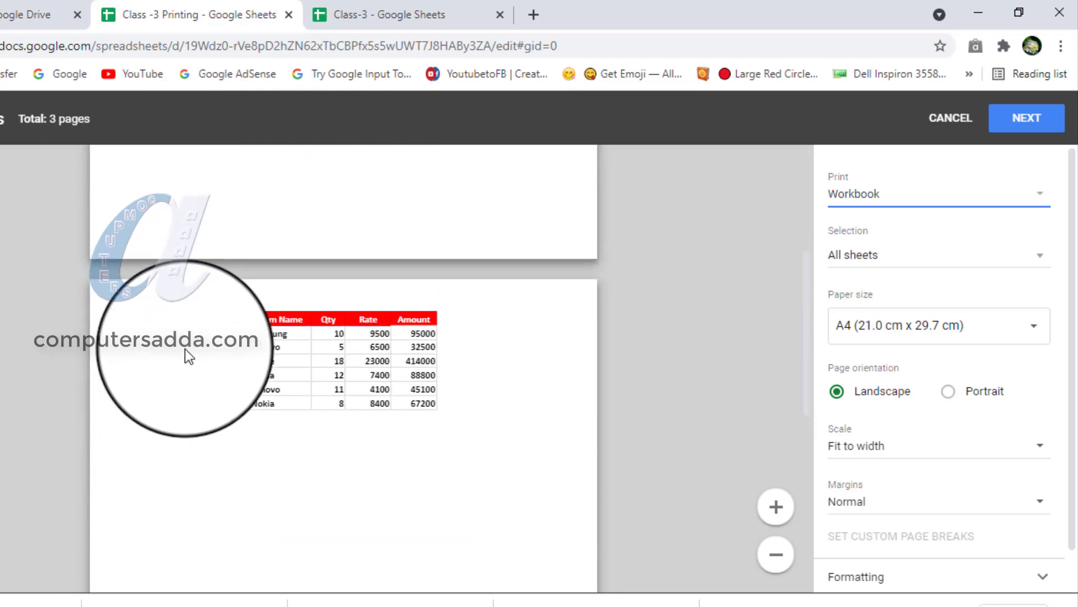
scroll(185, 349, down, 8)
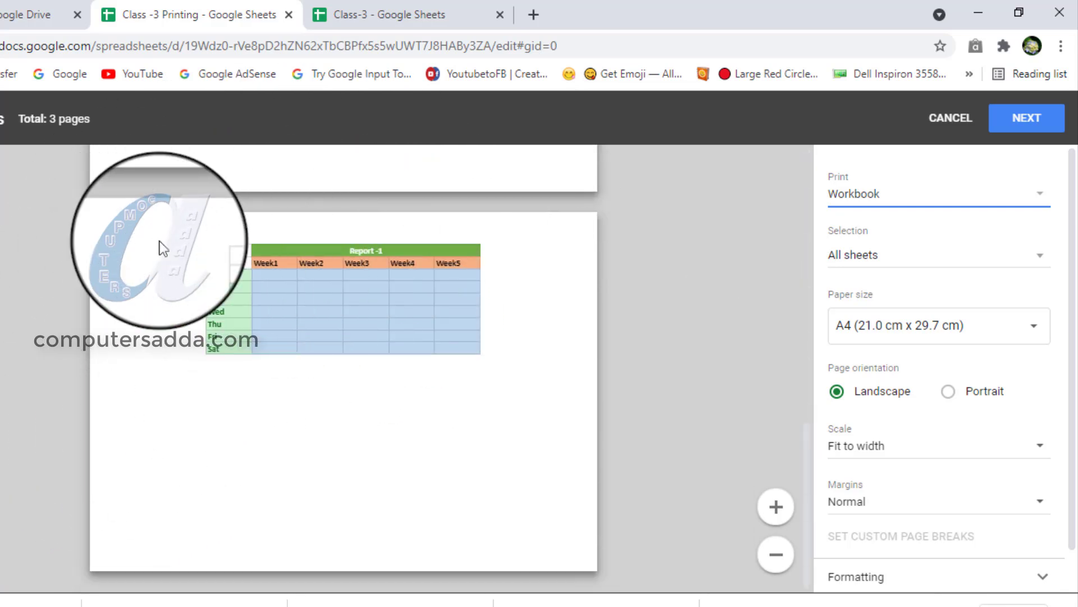
scroll(185, 441, up, 10)
scroll(220, 345, up, 2)
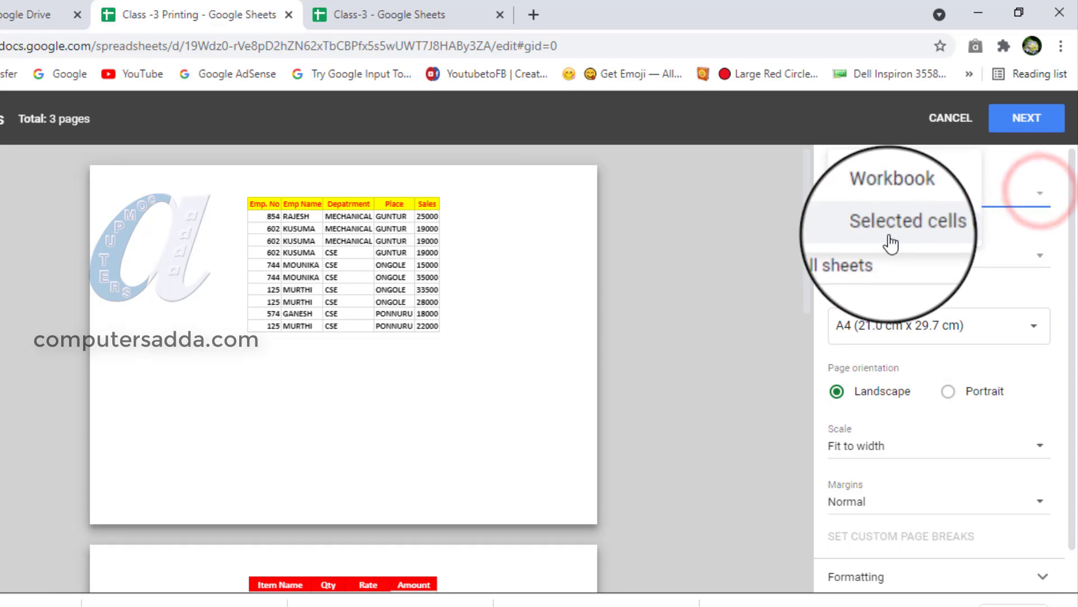
click(1036, 198)
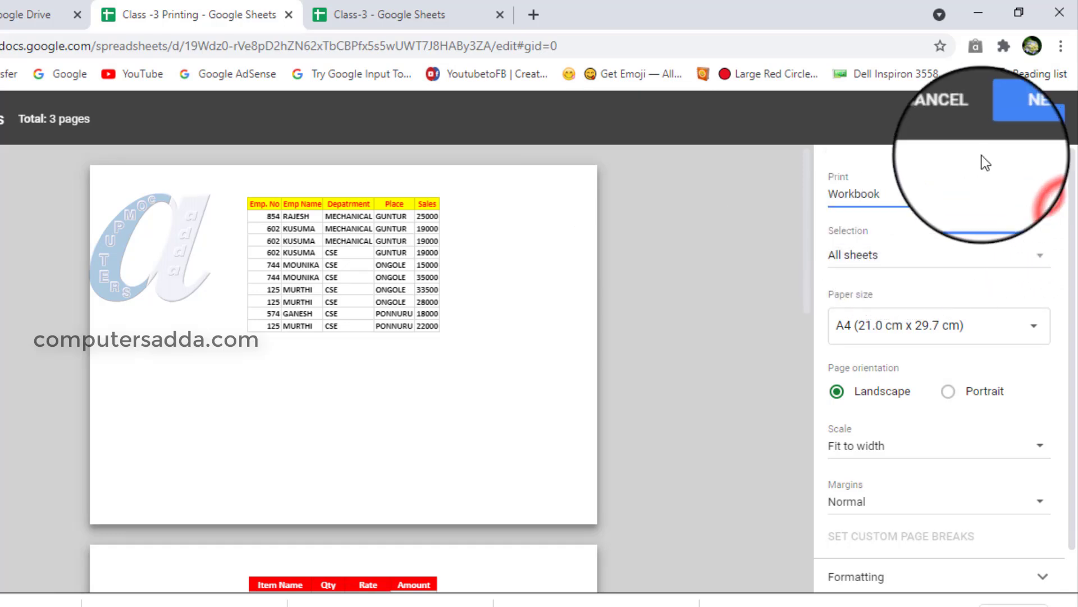
click(943, 128)
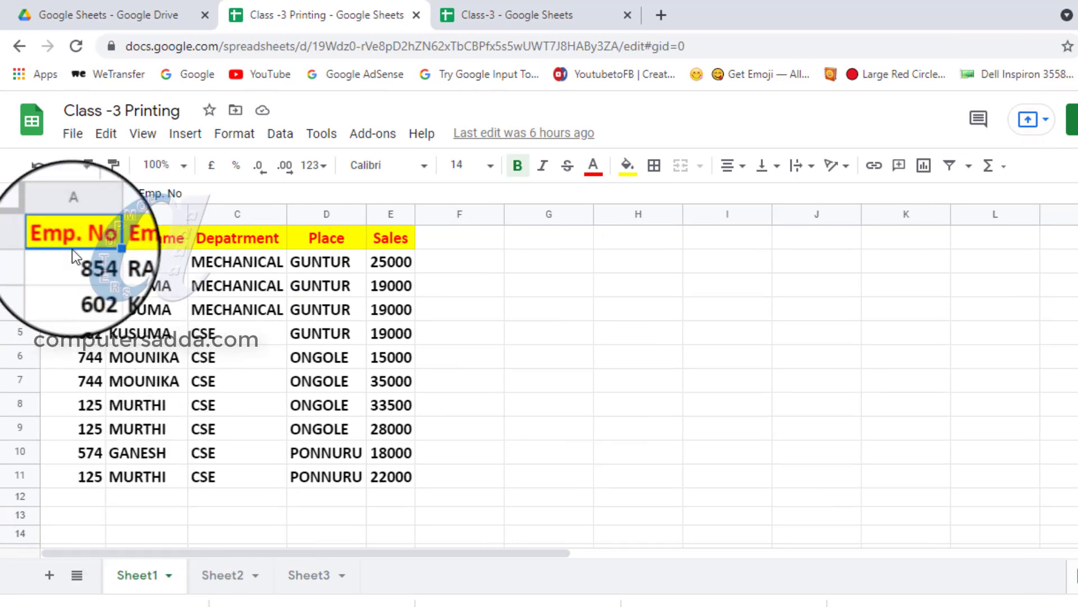
Select cells A1:C5 on Sheet1 and set the print range to Selected cells (A1:C5) in the print settings.
drag(61, 234, 222, 343)
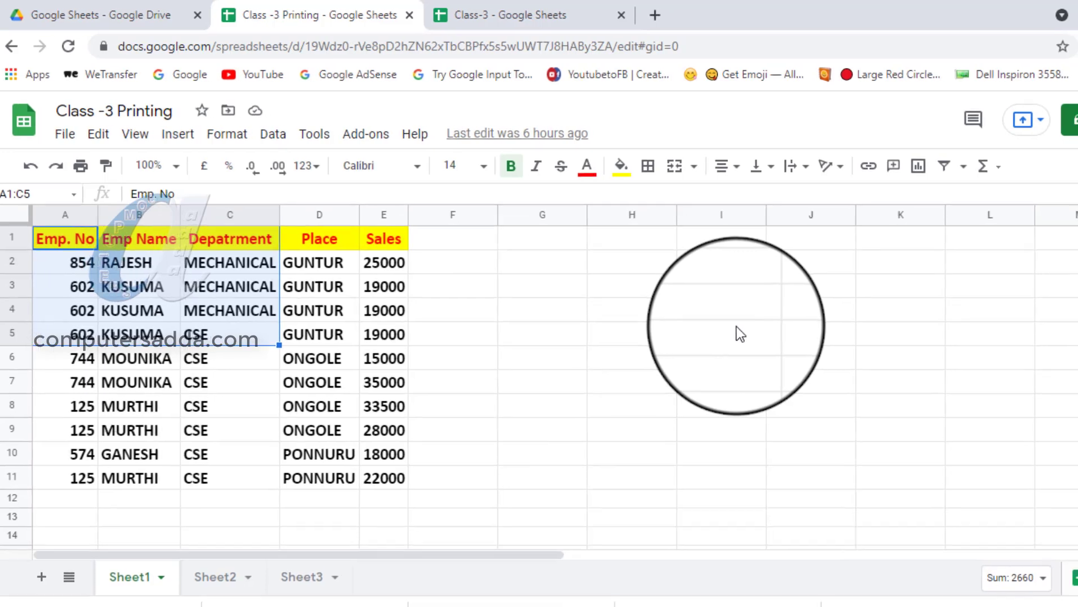
key(ctrl+p)
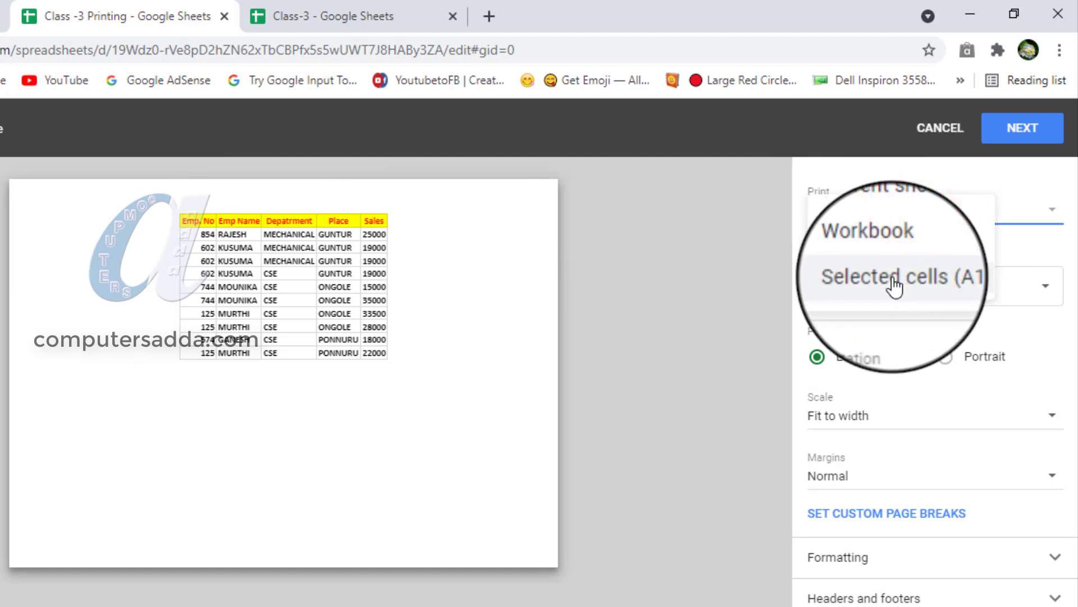
click(894, 285)
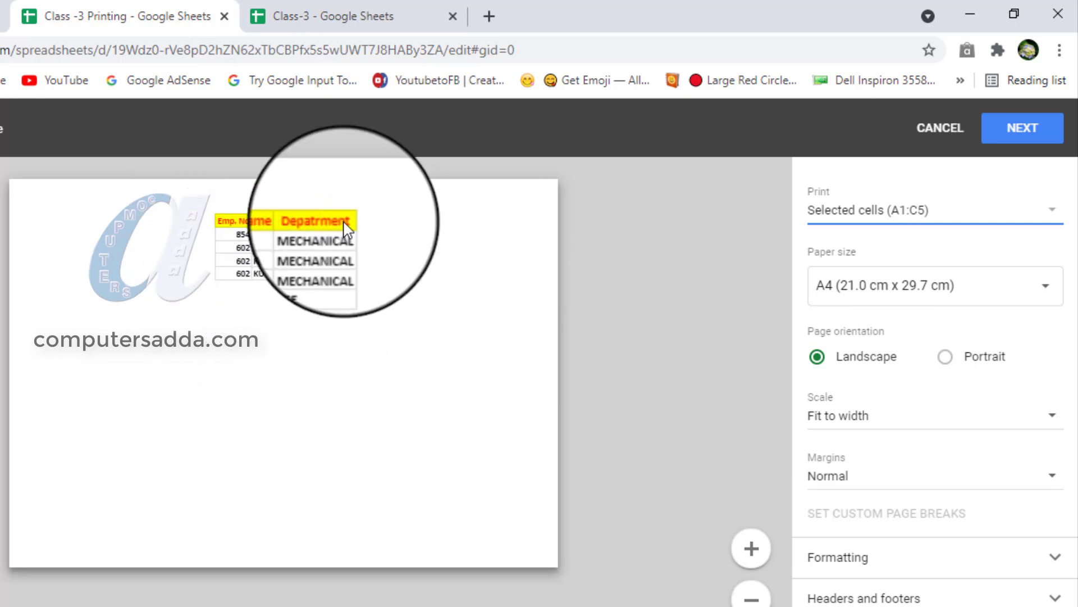
Set the print range to Current sheet and expand the Formatting options of the print settings.
click(976, 214)
click(894, 157)
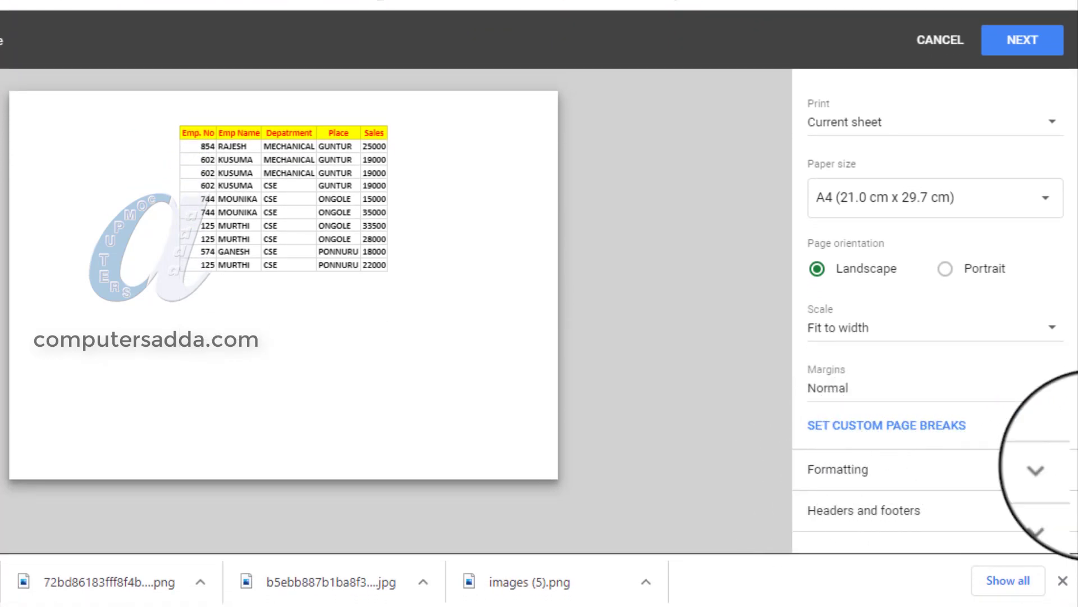
click(1060, 472)
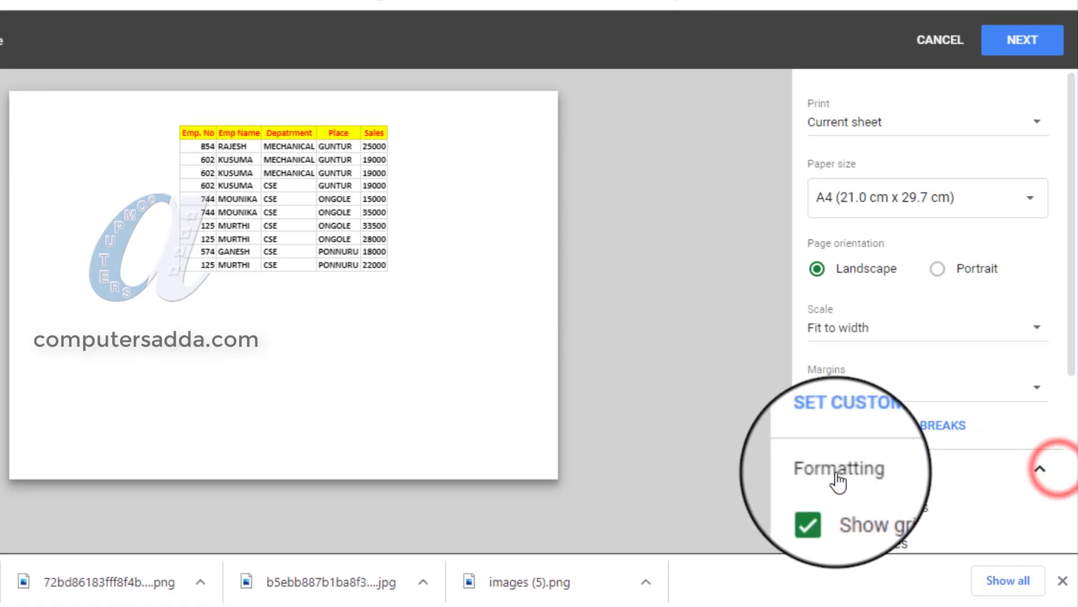
scroll(792, 441, down, 3)
scroll(854, 426, down, 2)
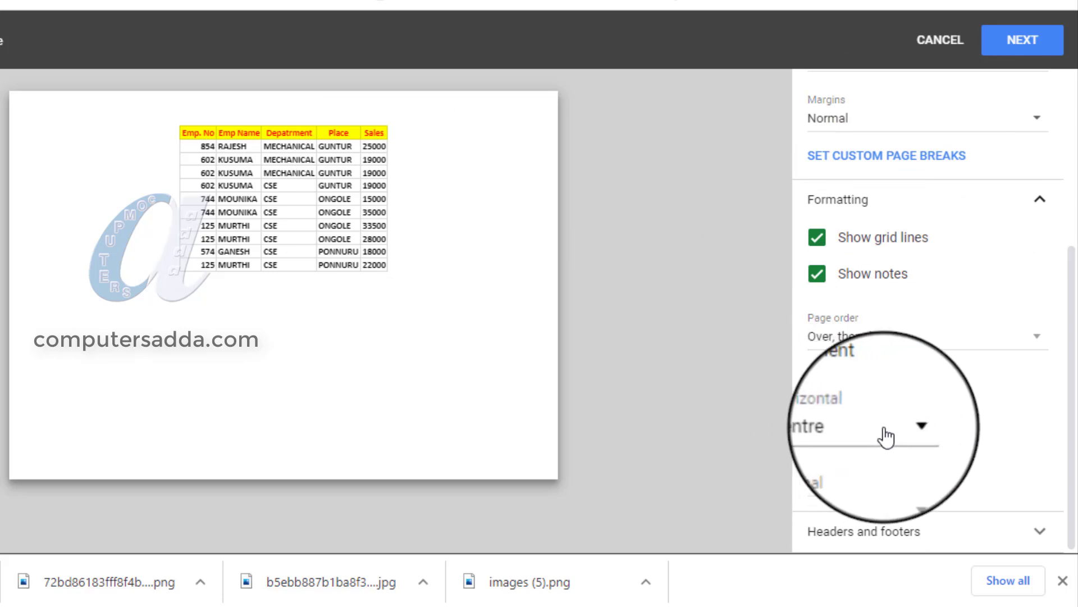
Try Left, Right and Centre horizontal alignment and Centre vertical alignment for the printed table, and leave the print settings without printing.
click(876, 466)
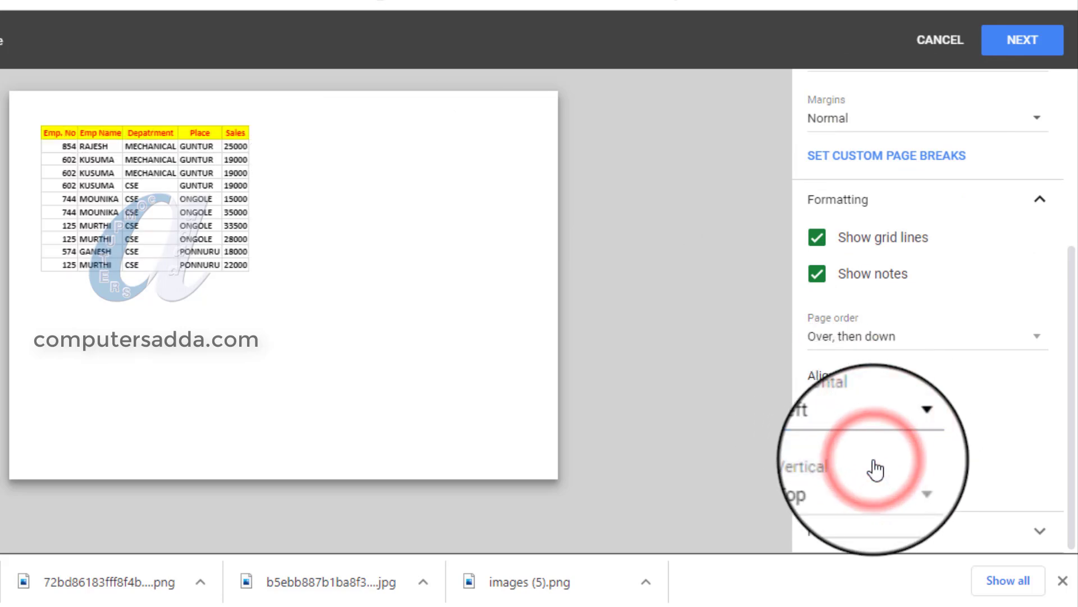
click(857, 438)
click(862, 464)
click(854, 444)
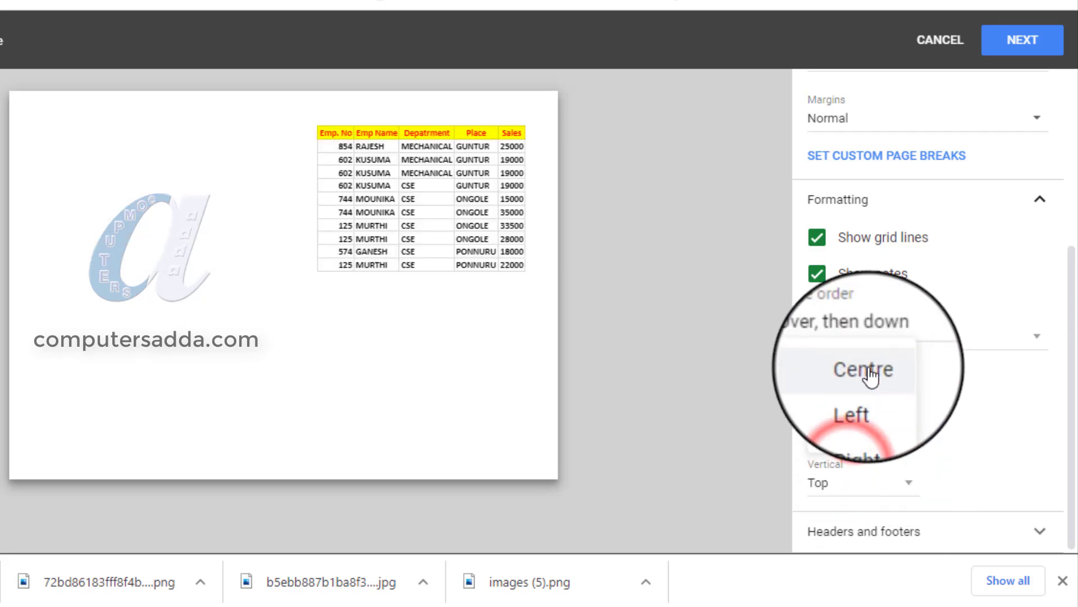
click(870, 377)
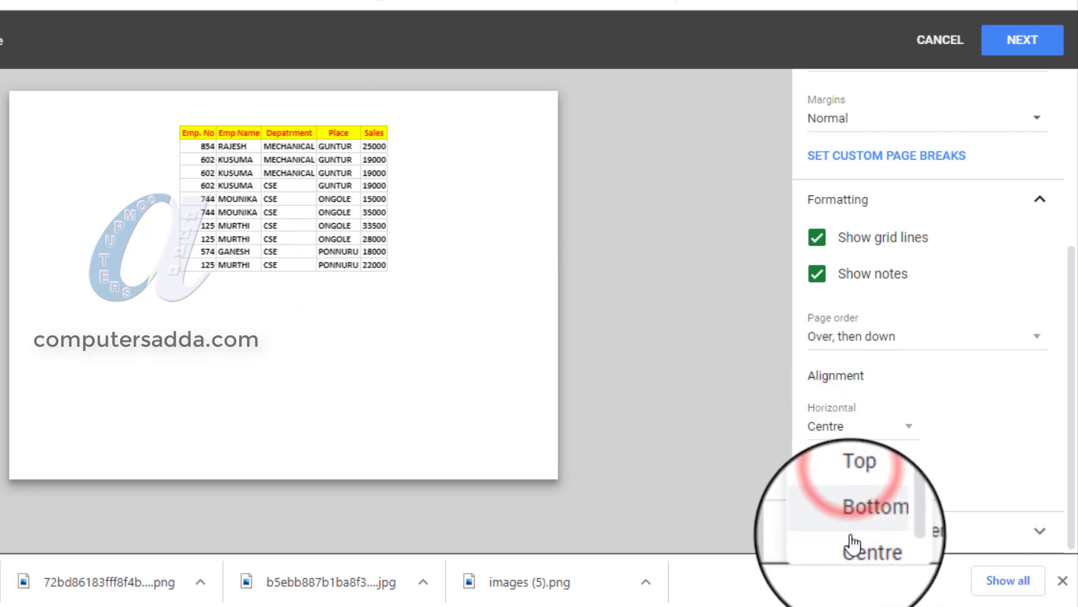
click(858, 550)
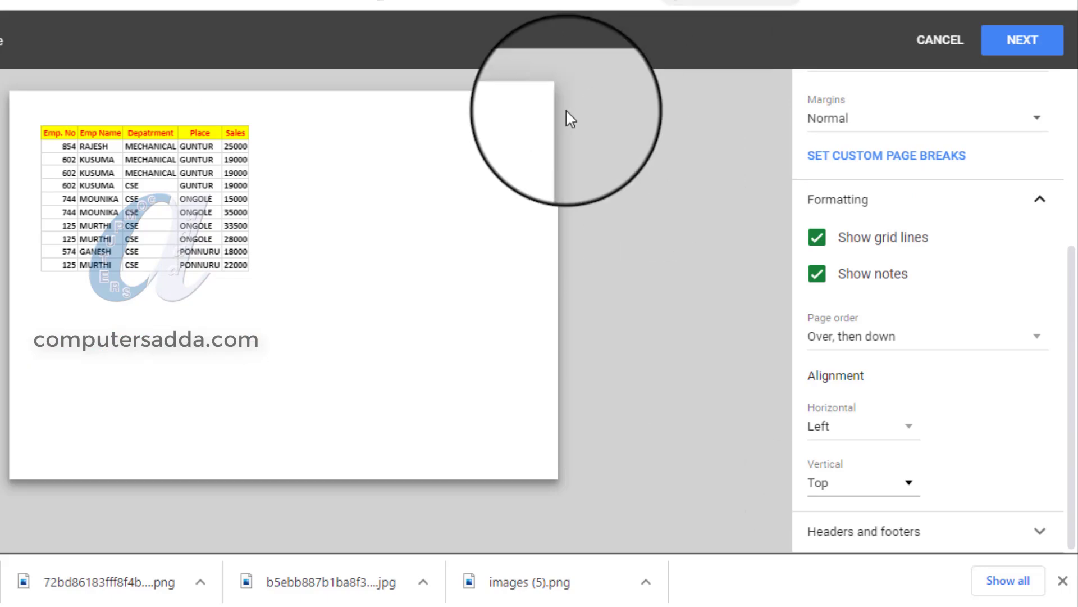
click(939, 48)
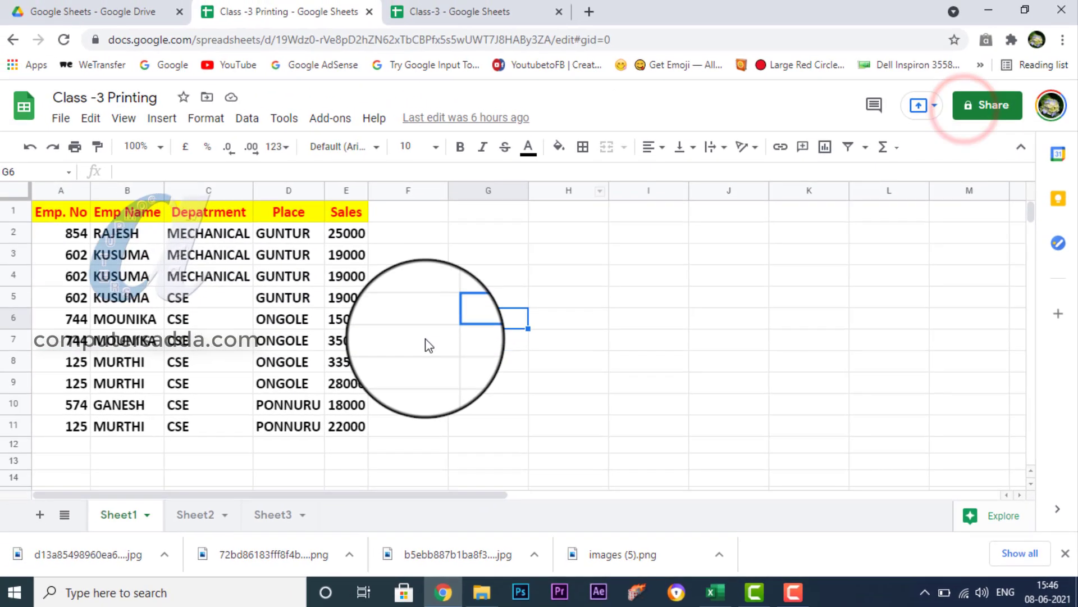
Highlight the blank block G3:I10 and the employee data block A2:E9 on Sheet1 to show how range selection looks.
drag(502, 238, 502, 254)
drag(607, 336, 818, 448)
drag(477, 262, 622, 397)
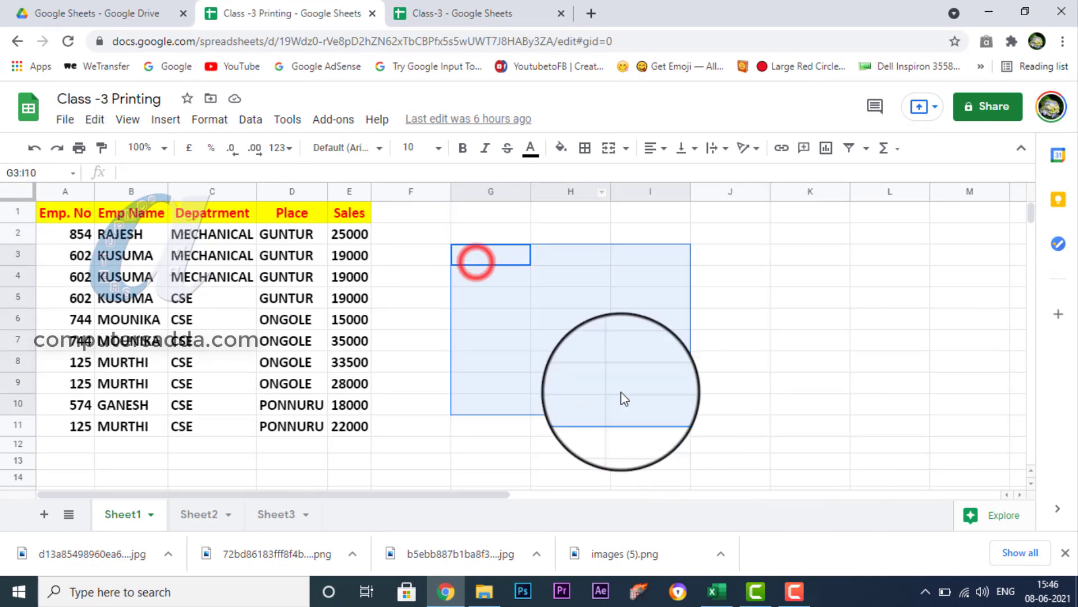
click(64, 243)
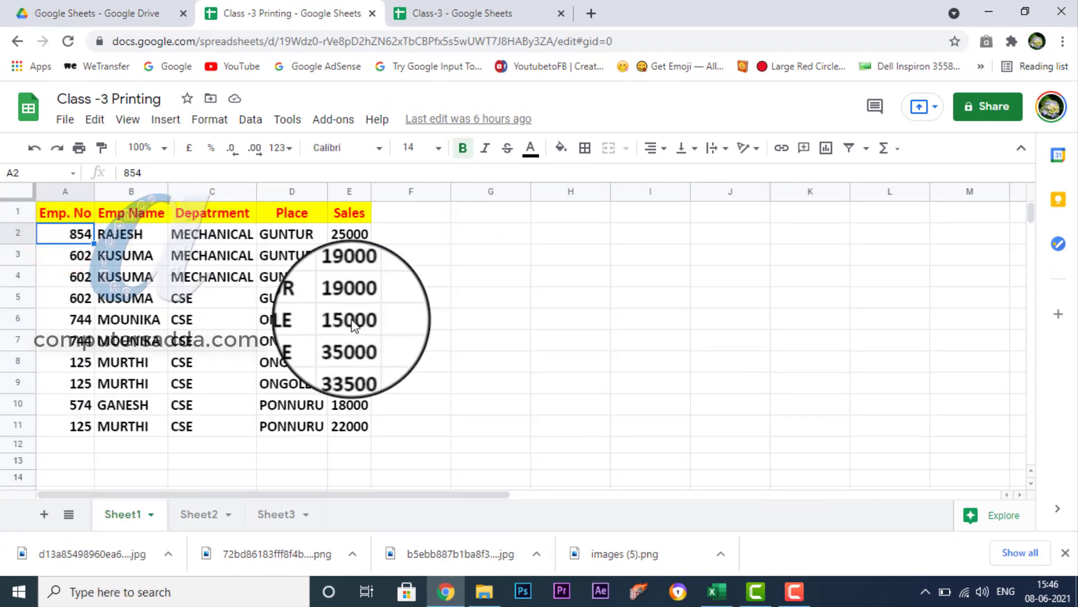
drag(70, 234, 348, 383)
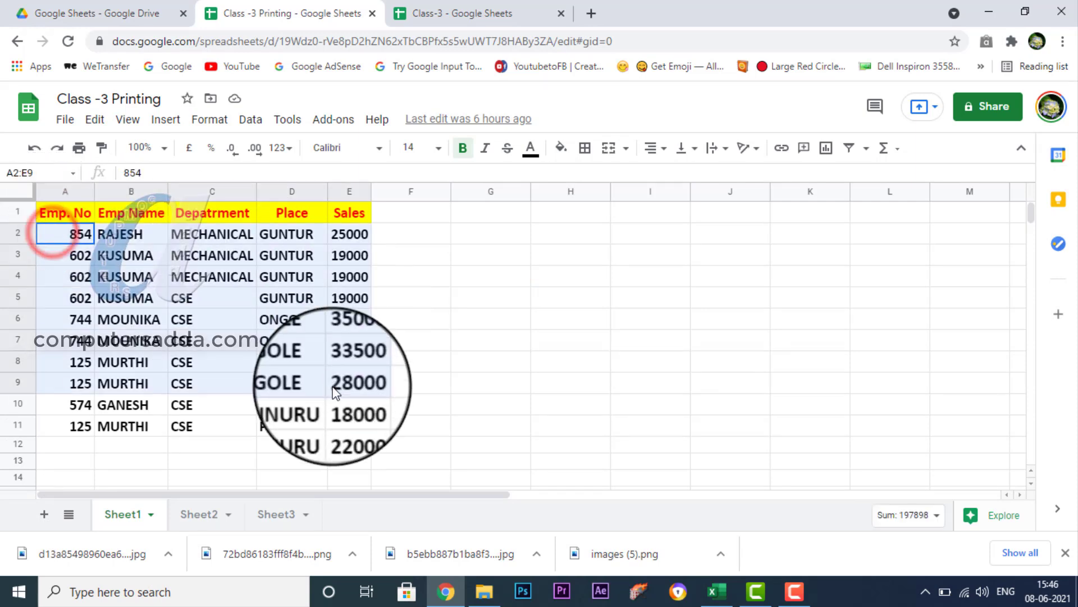
Switch to the 22 TRICKS FORMATS workbook in Excel, highlight ranges B3:H12 and B2:G11 for comparison, and clear the selection.
click(719, 596)
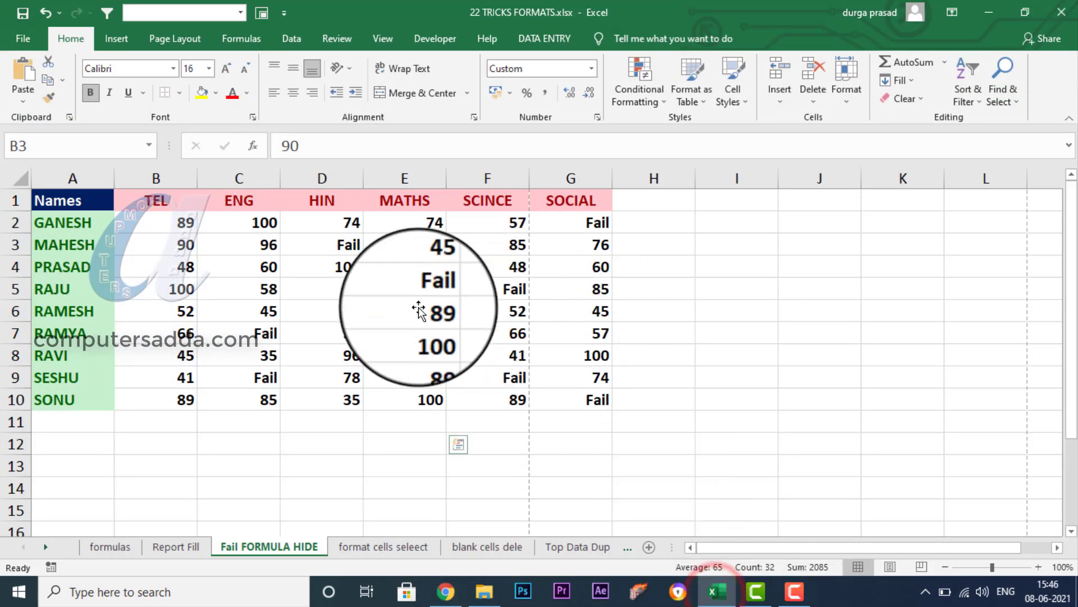
drag(166, 244, 691, 441)
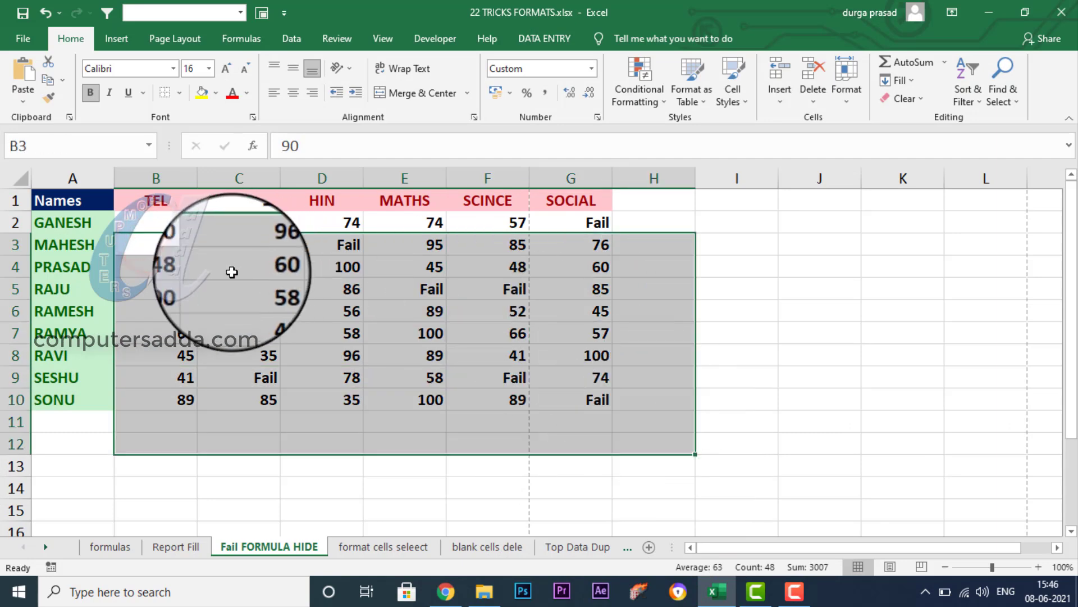
click(215, 280)
drag(163, 223, 164, 257)
drag(547, 415, 546, 415)
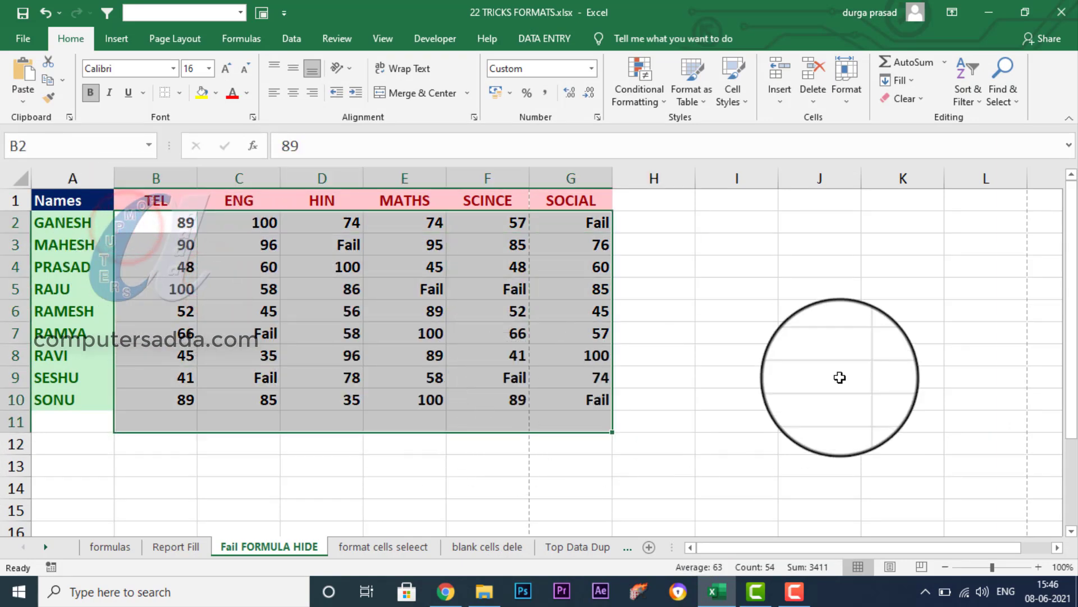
click(836, 377)
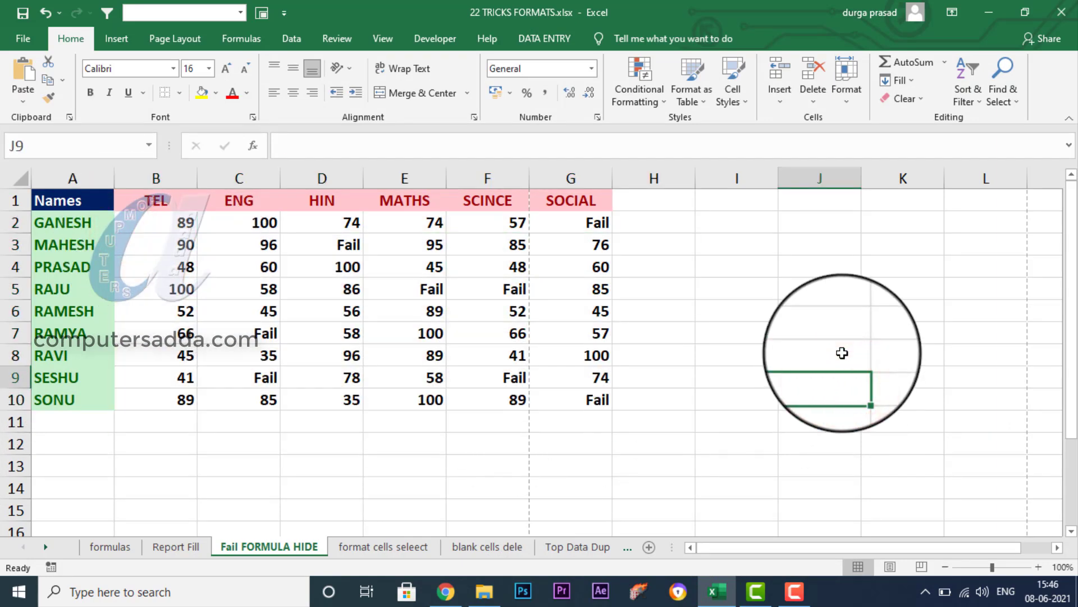
Apply all borders to the marks table A1:G10 in the Excel workbook and compare its print preview before and after.
key(ctrl+p)
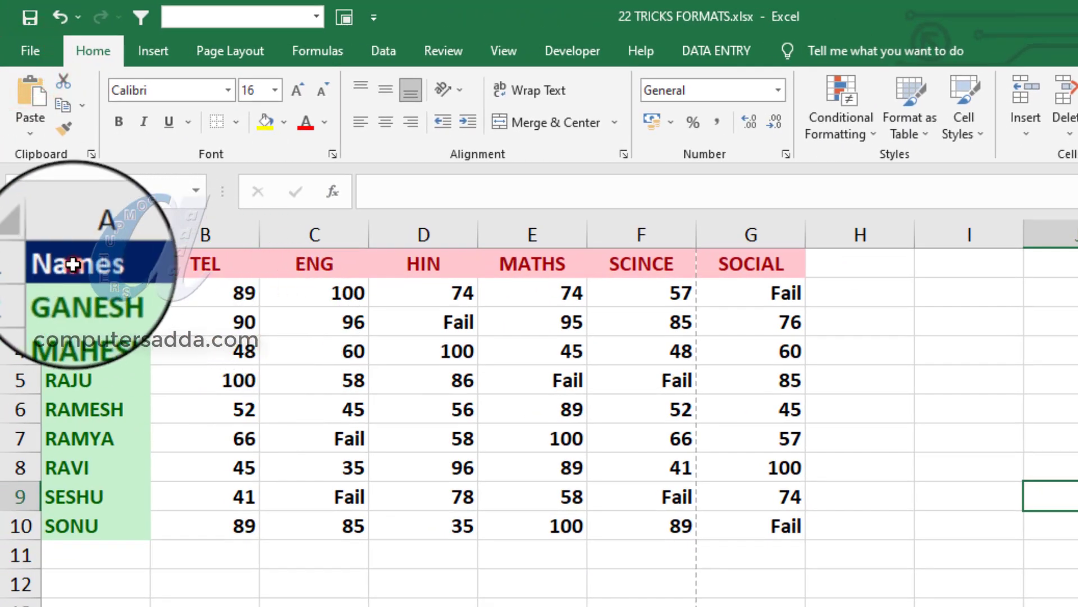
drag(76, 264, 747, 526)
click(235, 122)
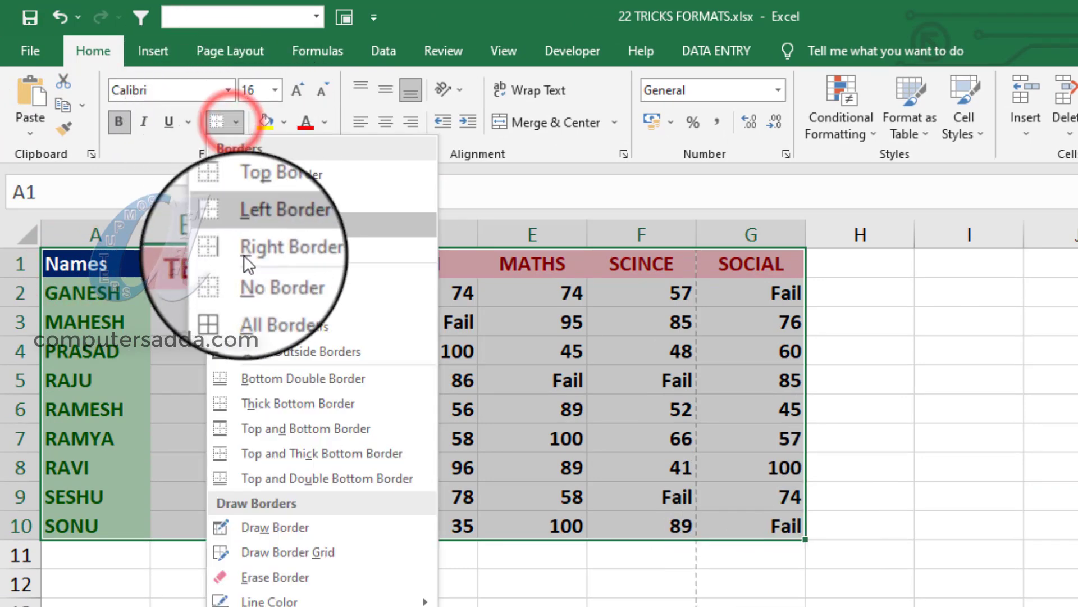
click(245, 301)
click(949, 387)
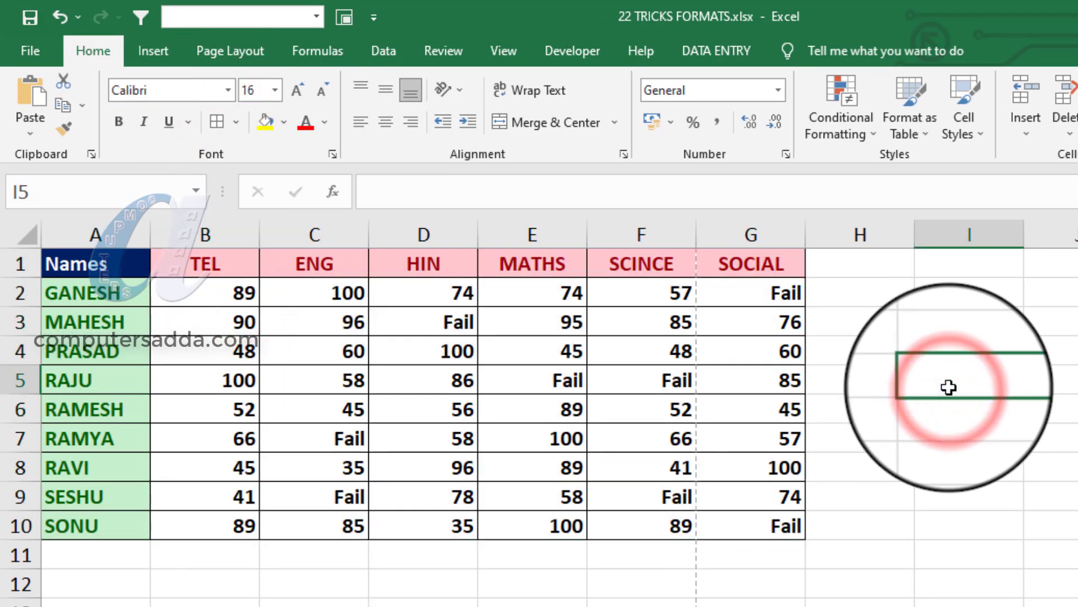
key(ctrl+p)
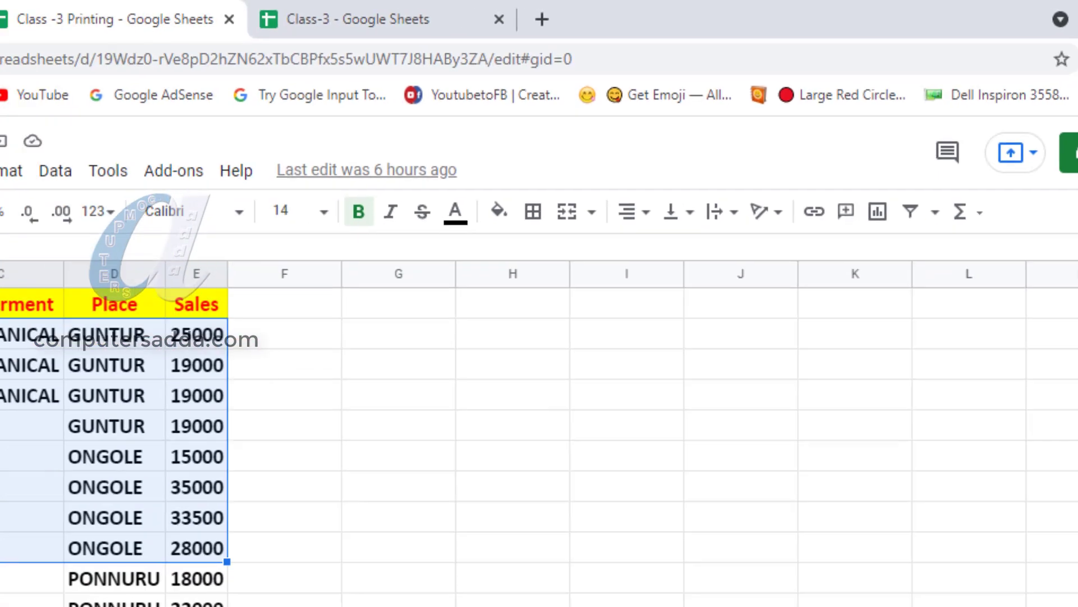
Switch to the Class -3 Printing spreadsheet in Google Sheets, review the grid line option in its print settings, and leave without printing.
click(563, 295)
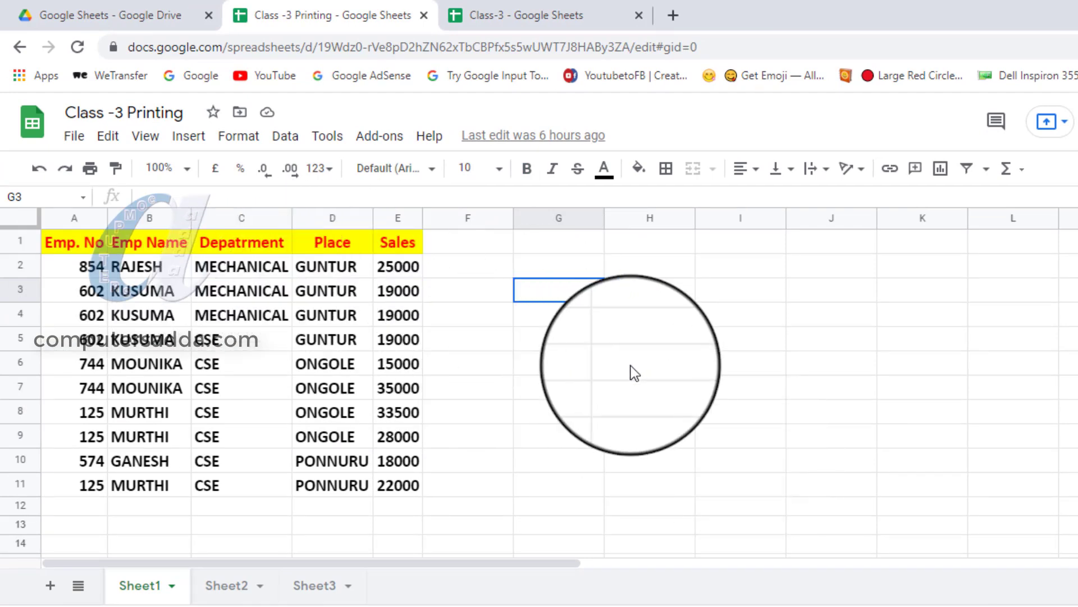
key(ctrl+p)
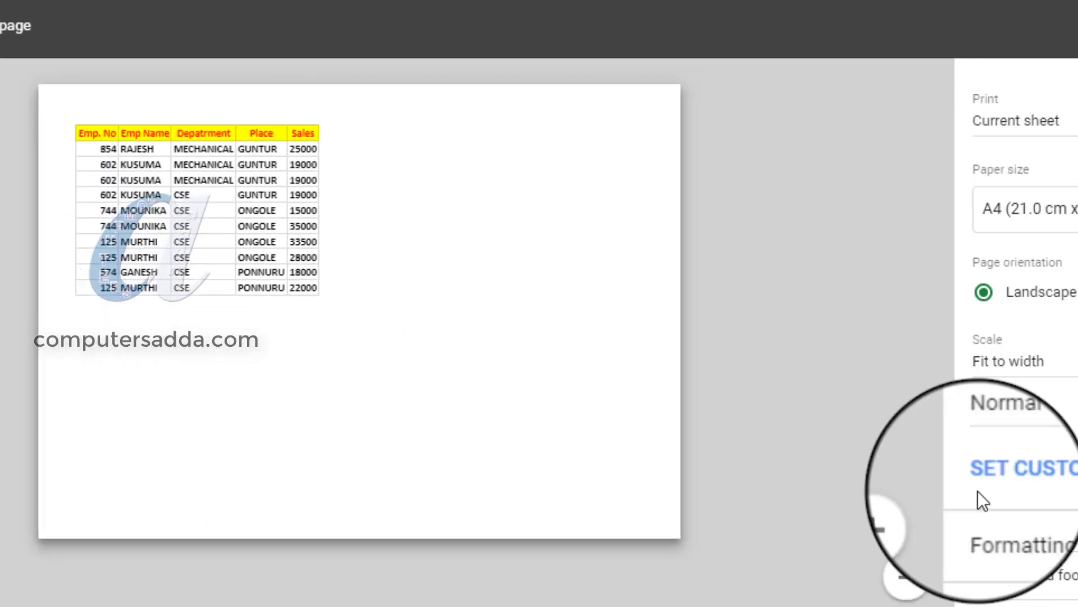
scroll(949, 494, down, 2)
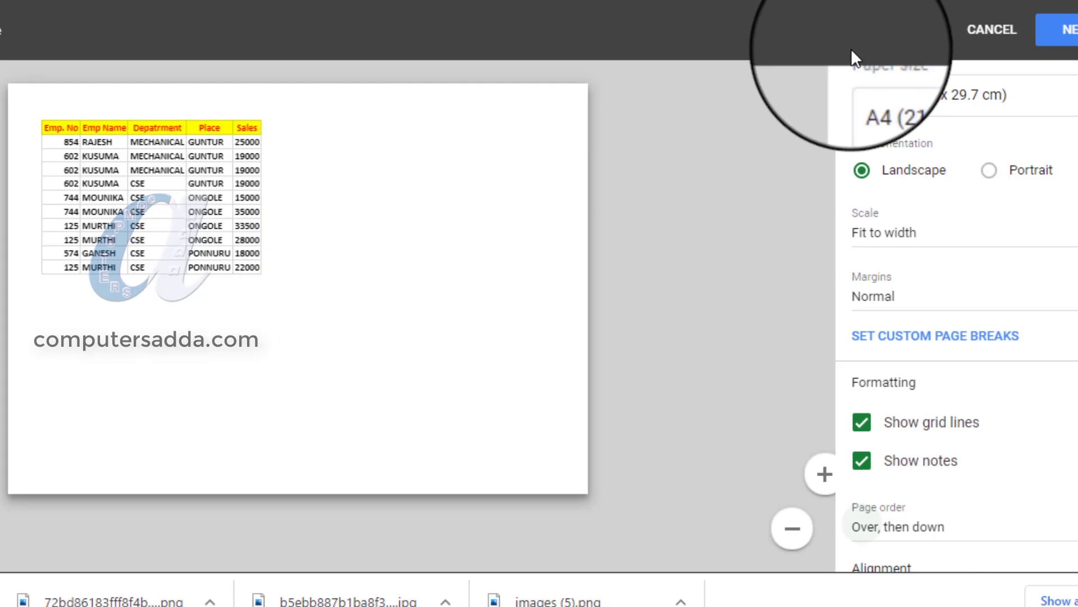
click(994, 35)
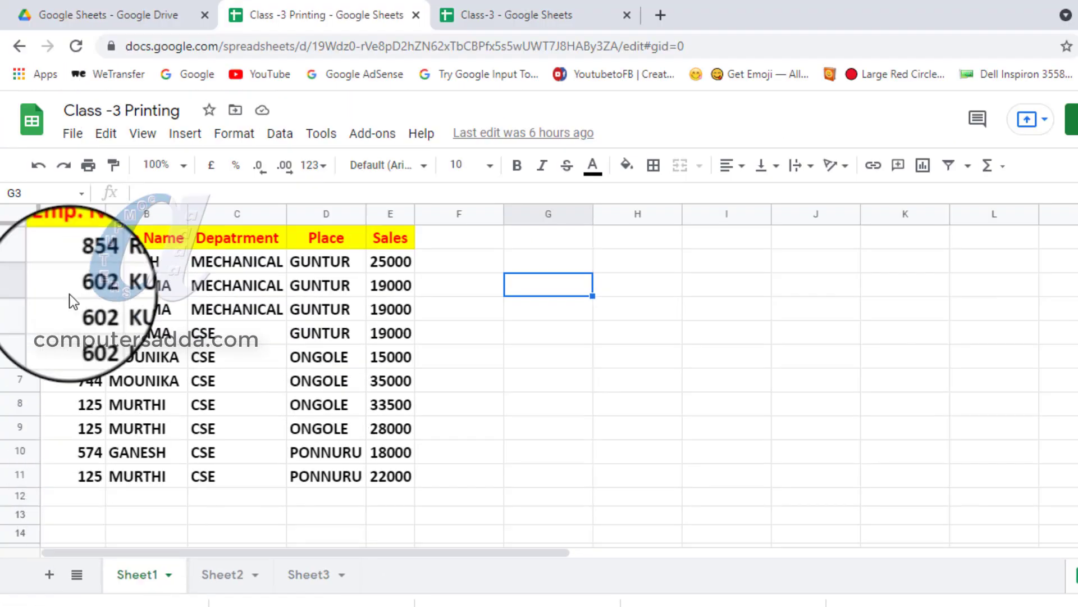
Apply all borders to the employee table A1:E11 on Sheet1 and open its print preview.
drag(68, 242, 401, 477)
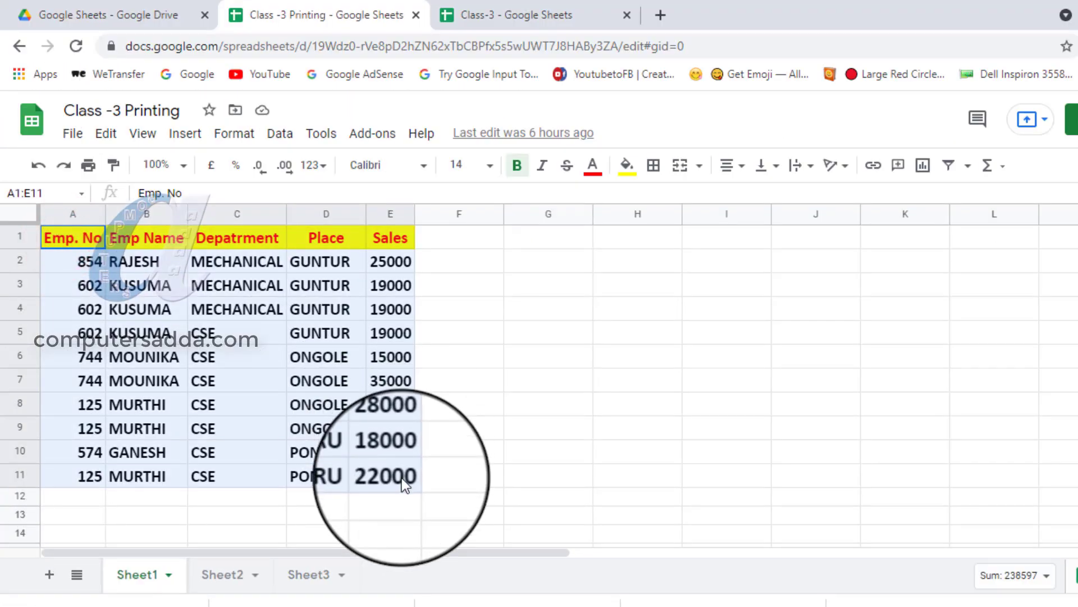
click(653, 165)
click(660, 200)
click(531, 316)
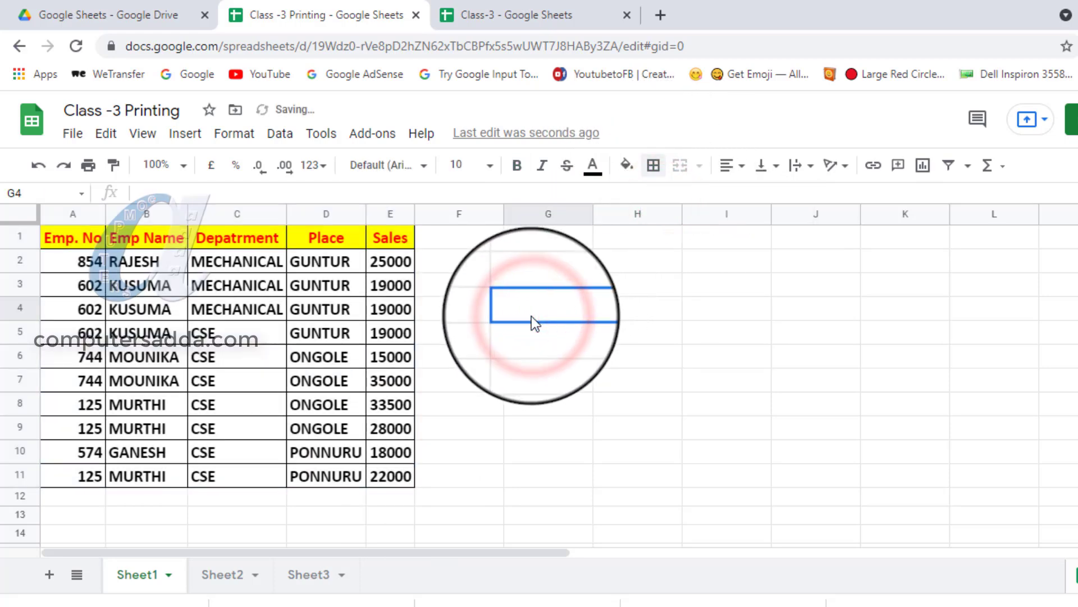
key(ctrl+p)
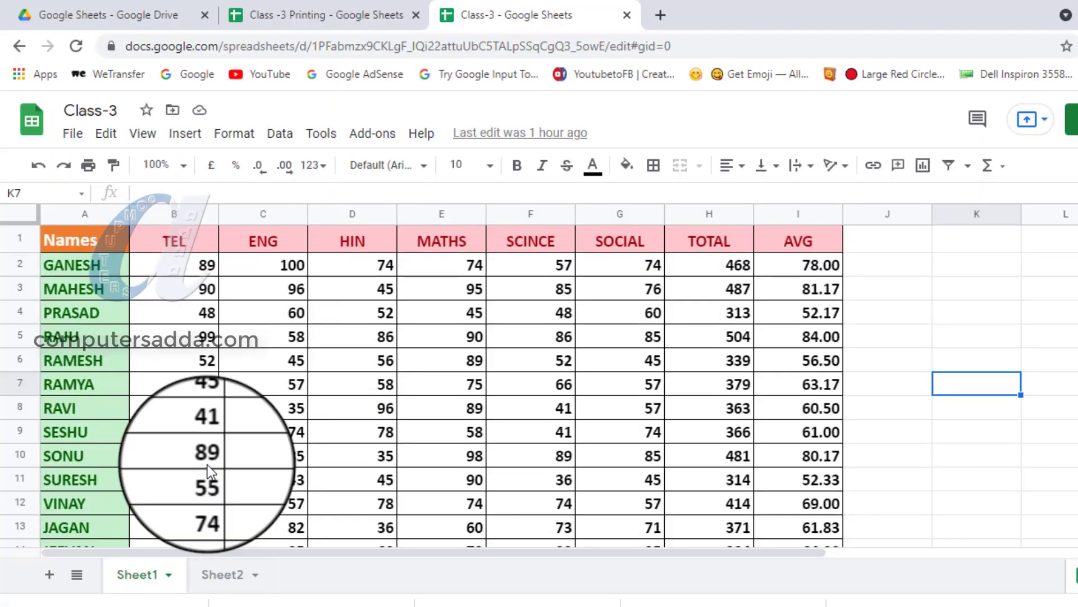
Switch to the Class-3 spreadsheet and look through the rows and columns of the marks table on Sheet1.
click(200, 575)
click(145, 577)
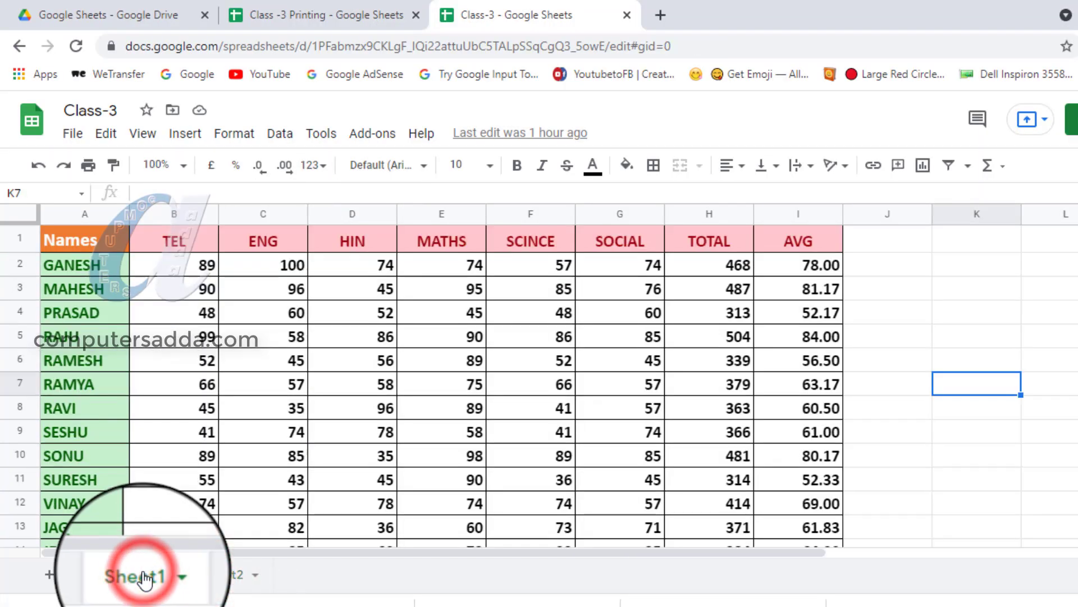
scroll(152, 384, down, 5)
scroll(161, 386, up, 5)
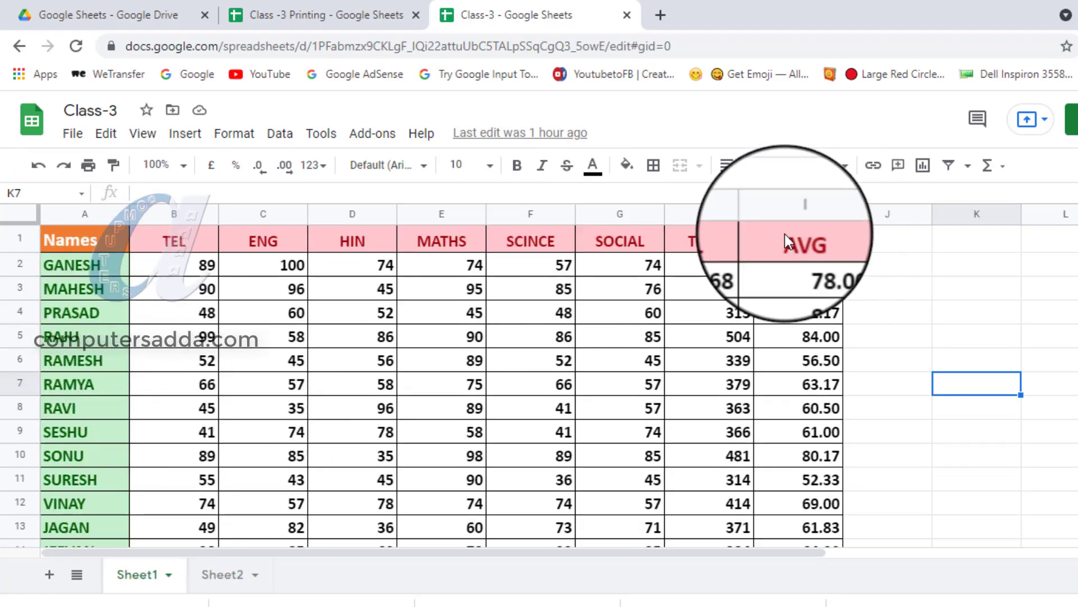
scroll(238, 359, down, 12)
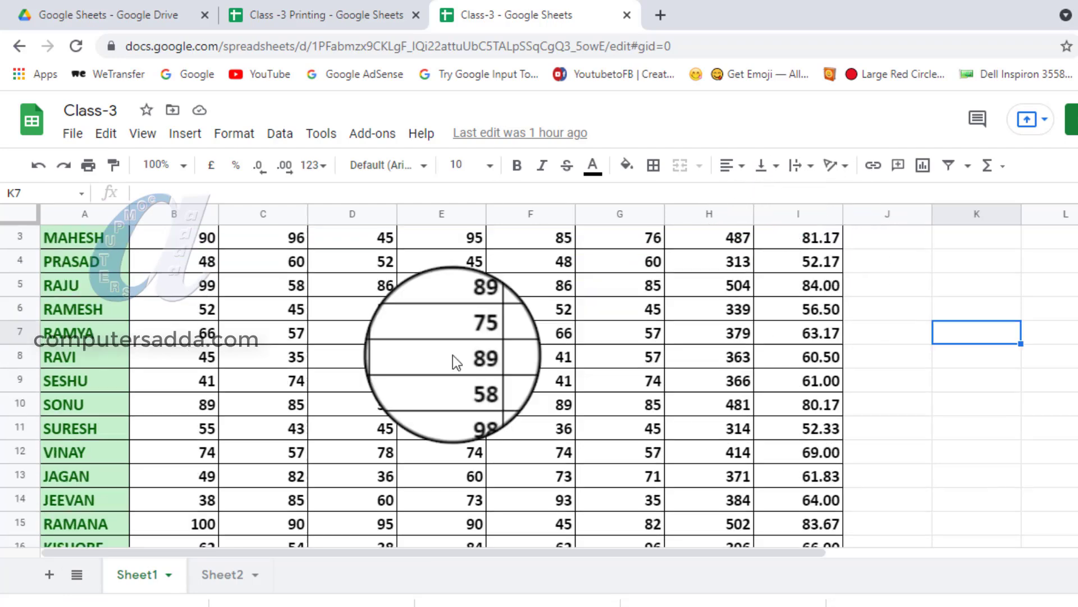
scroll(216, 386, up, 12)
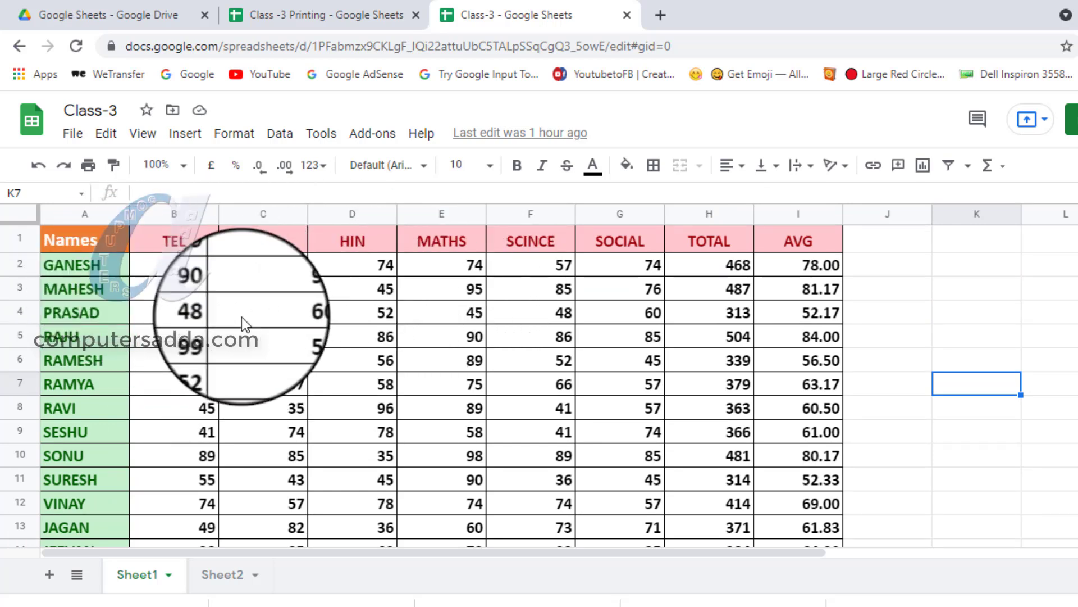
Open the print settings for the marks table and look through the landscape preview pages.
key(ctrl+p)
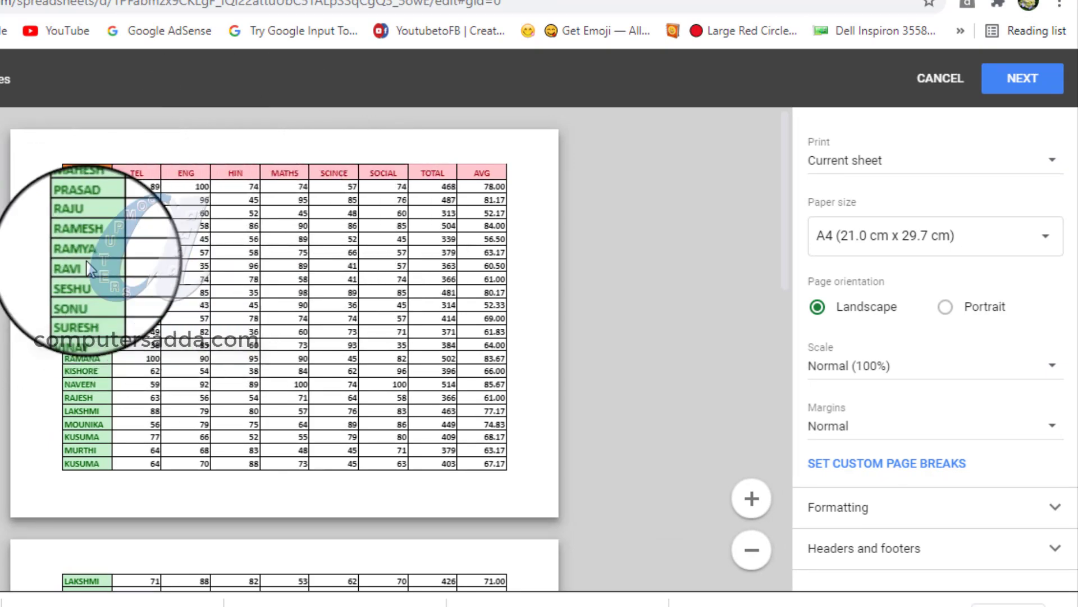
scroll(87, 267, down, 10)
scroll(85, 259, up, 10)
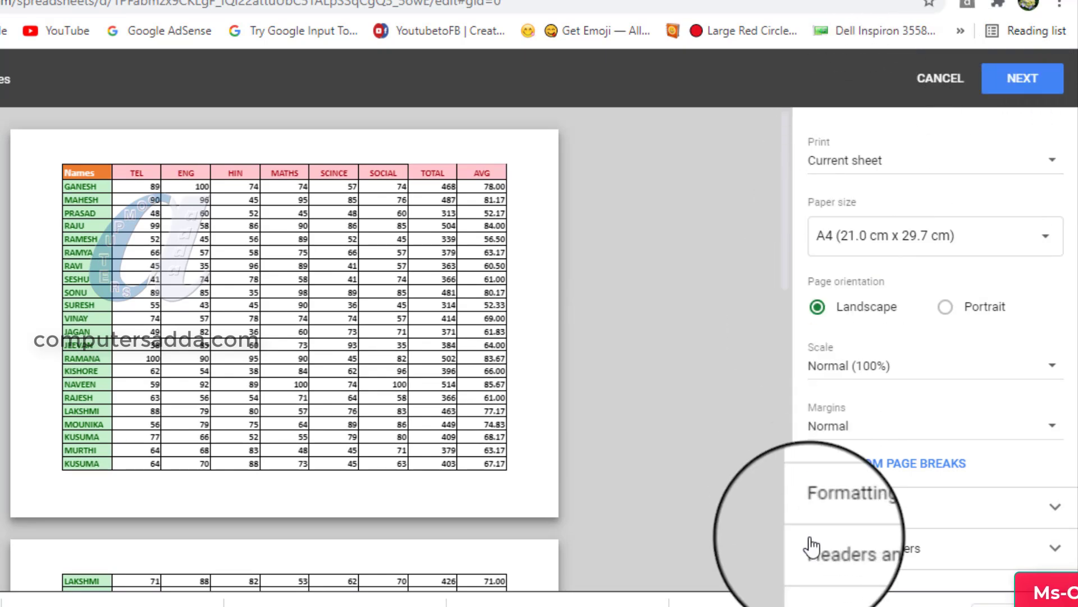
scroll(143, 363, down, 3)
scroll(144, 361, up, 3)
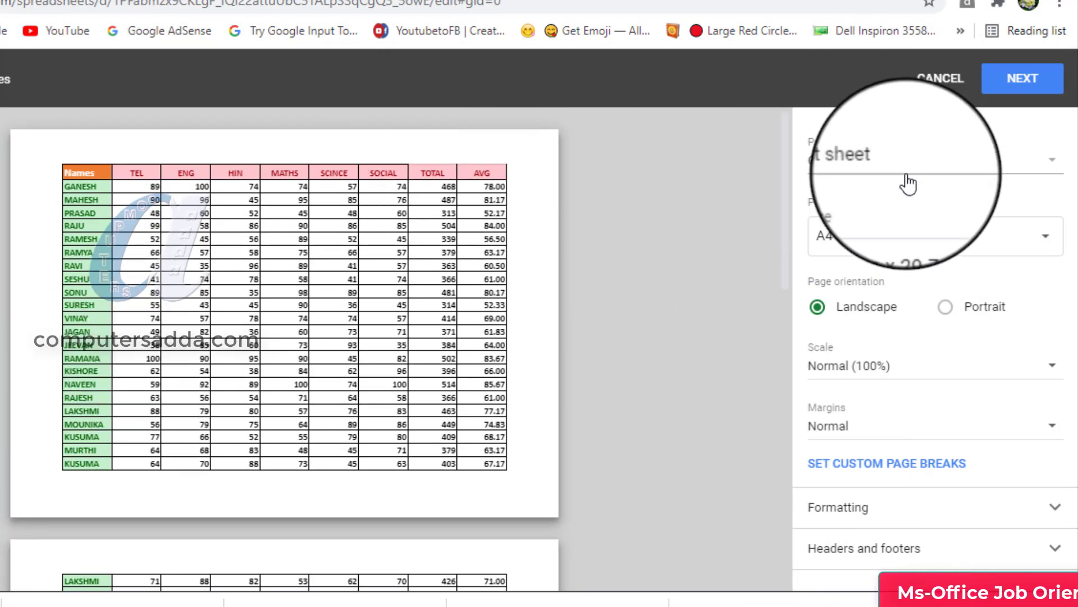
Try Letter (21.6 cm x 27.9 cm) as the paper size and set it back to A4 (21.0 cm x 29.7 cm).
click(846, 250)
click(857, 74)
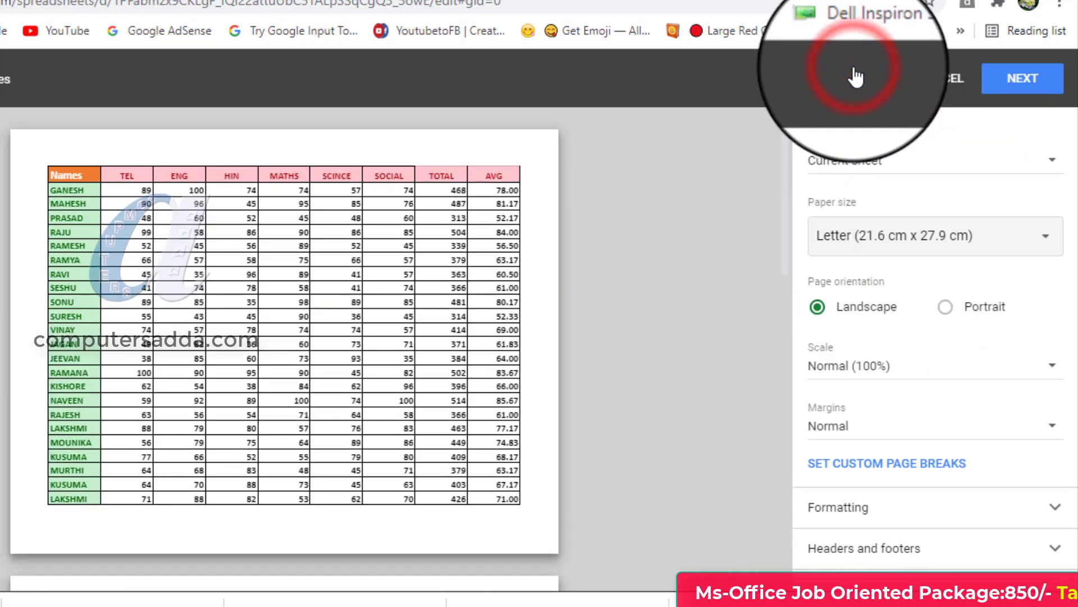
click(842, 232)
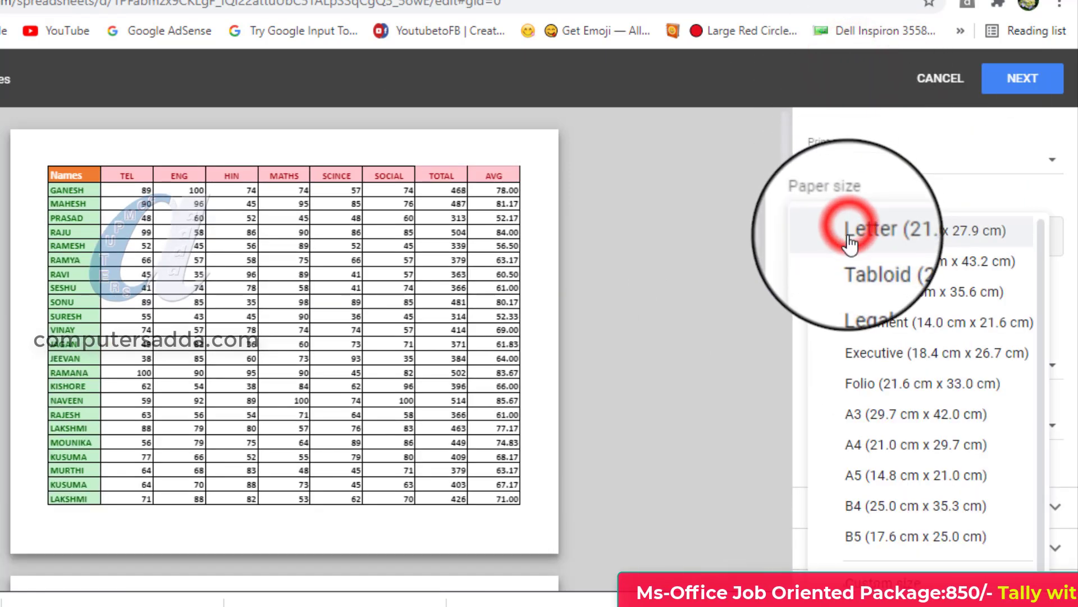
click(856, 450)
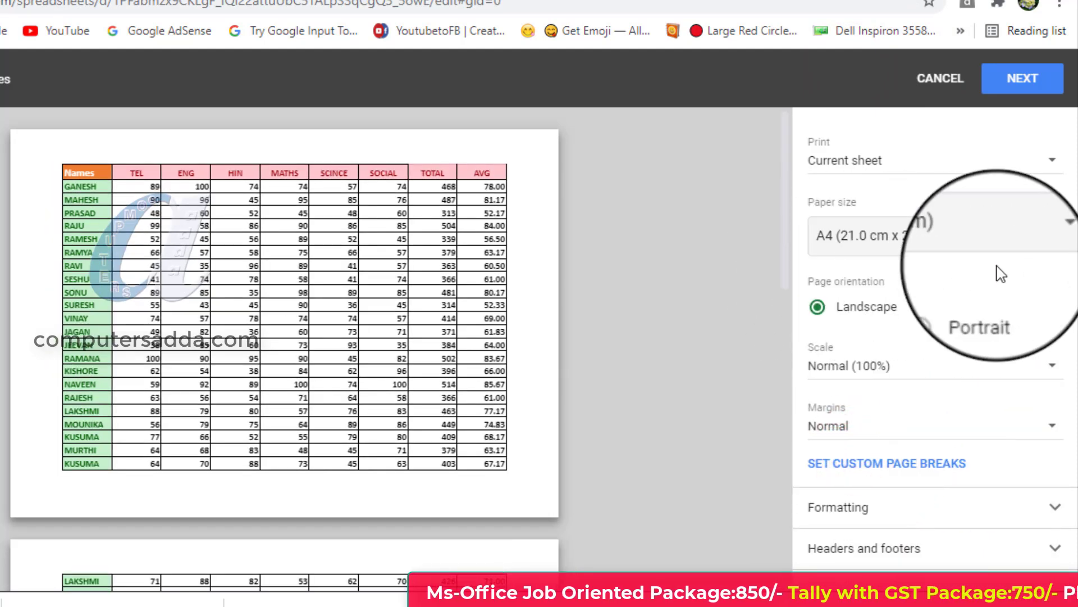
Set the page orientation to Portrait, look through the preview pages, and leave the print settings.
click(947, 308)
scroll(148, 242, down, 8)
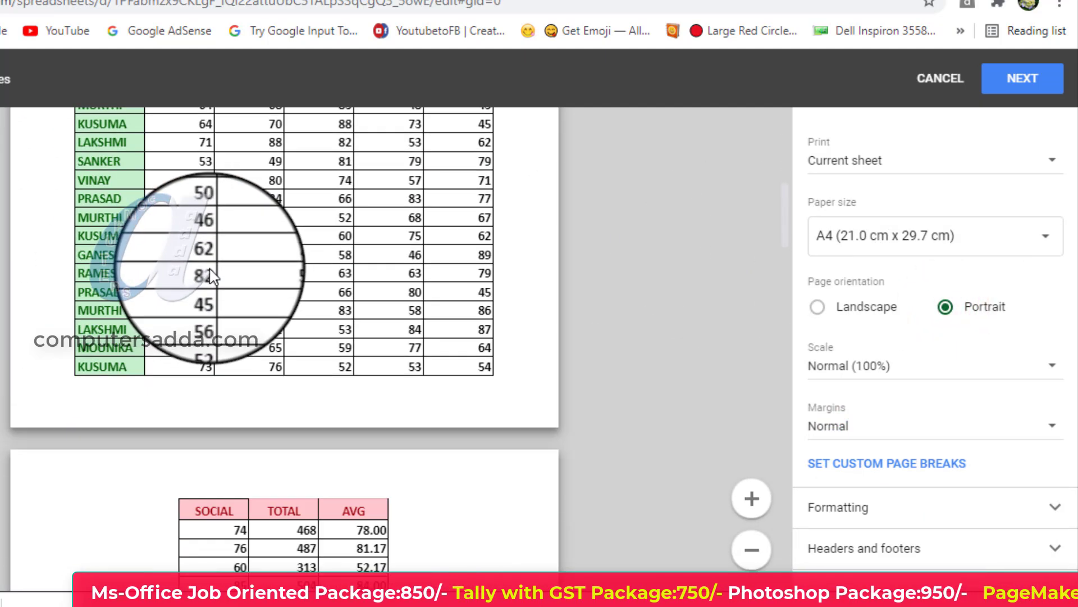
scroll(214, 267, up, 8)
click(942, 77)
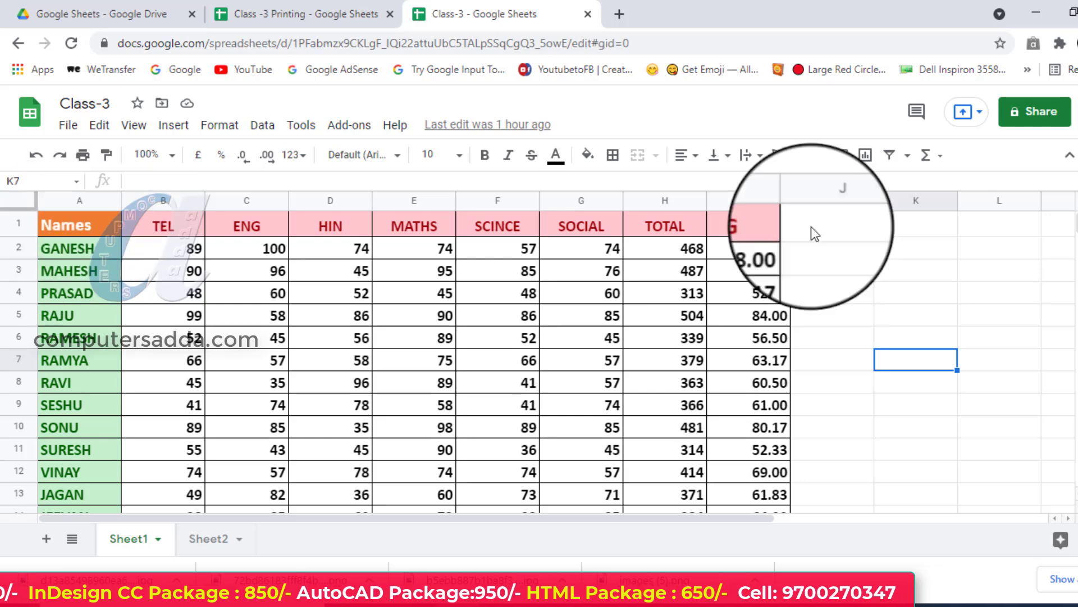
Look over the marks table on Sheet1, reopen its print settings, and examine how the columns are distributed across the portrait pages.
scroll(236, 315, down, 10)
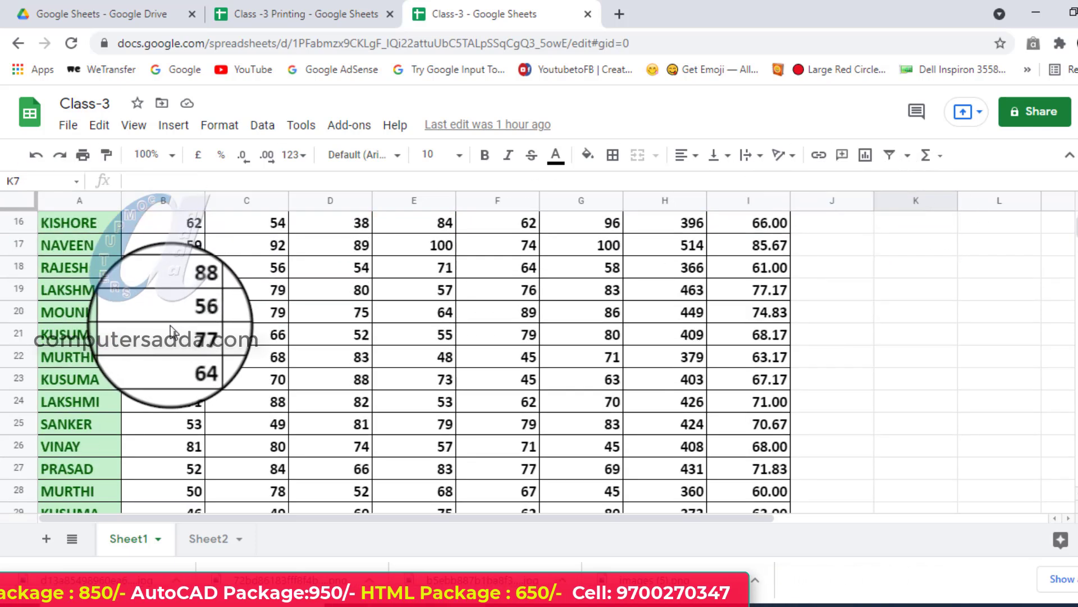
scroll(163, 343, up, 10)
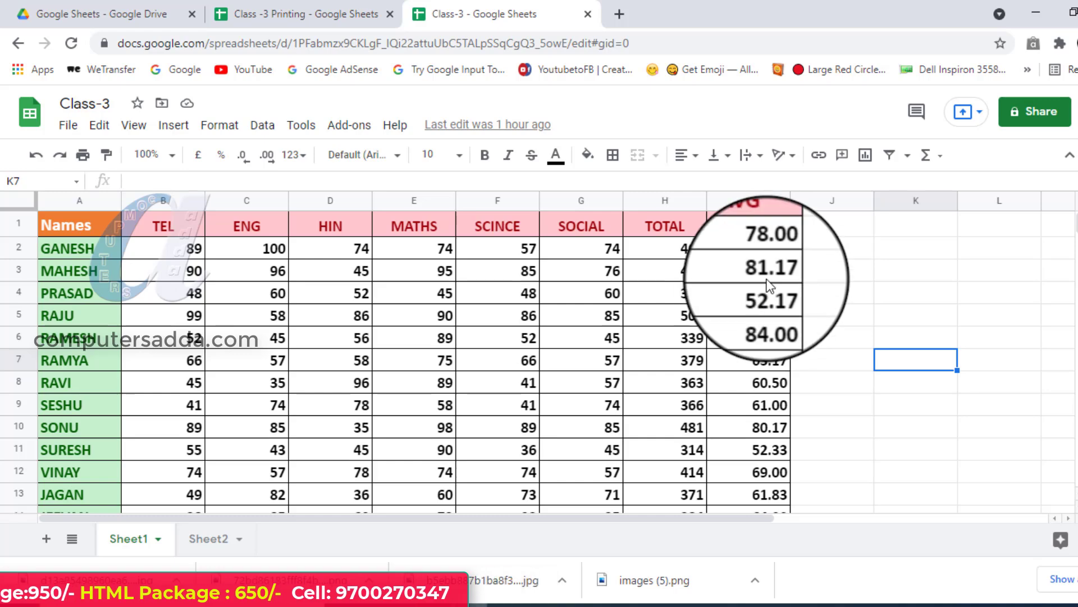
key(ctrl+p)
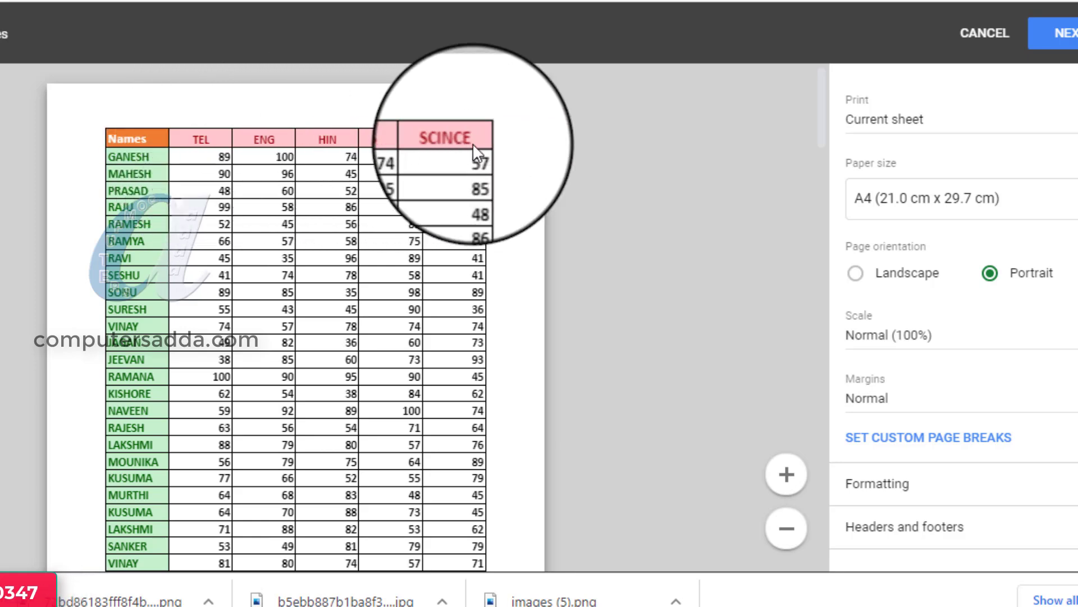
scroll(315, 267, down, 15)
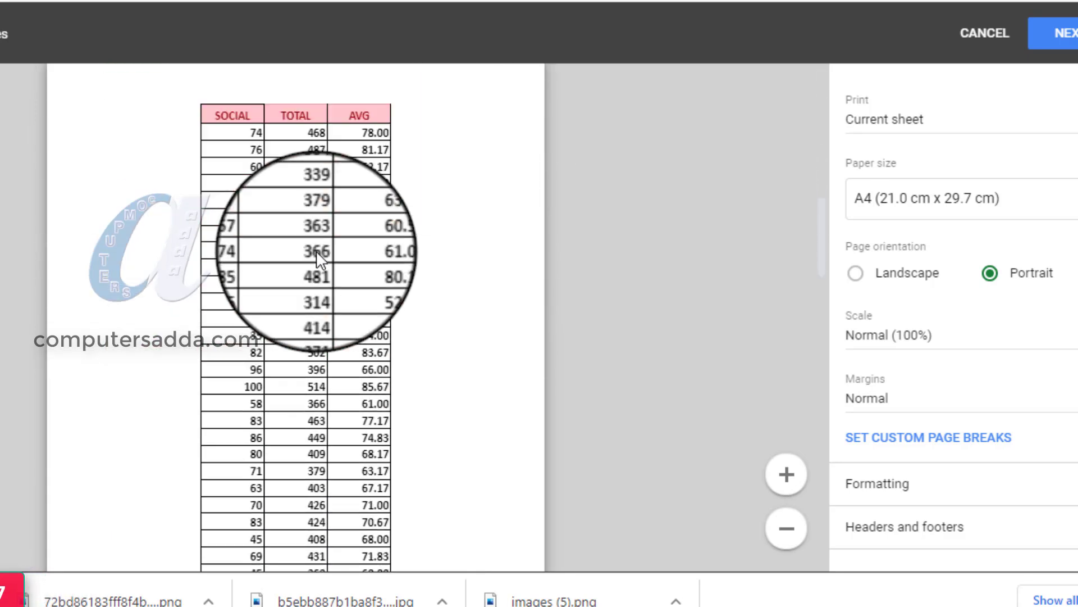
scroll(251, 222, up, 4)
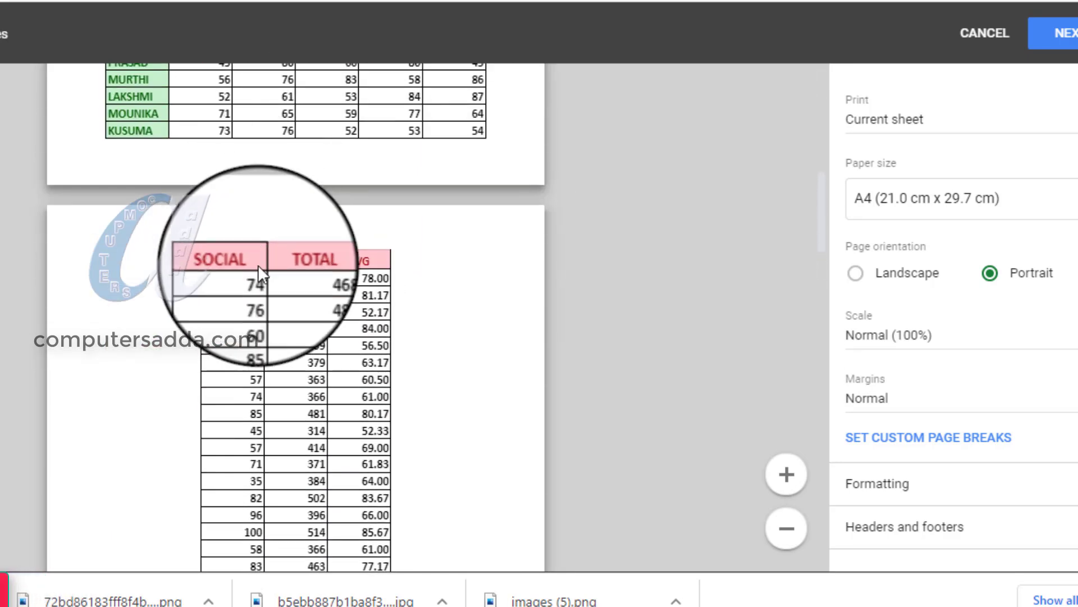
scroll(396, 344, down, 18)
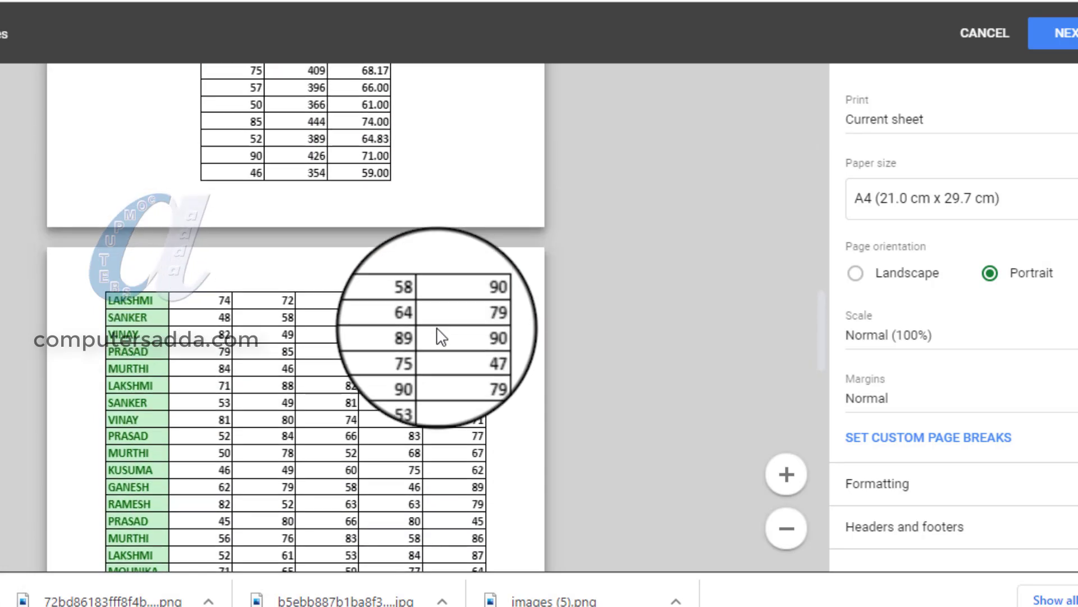
scroll(444, 314, up, 3)
scroll(173, 198, down, 12)
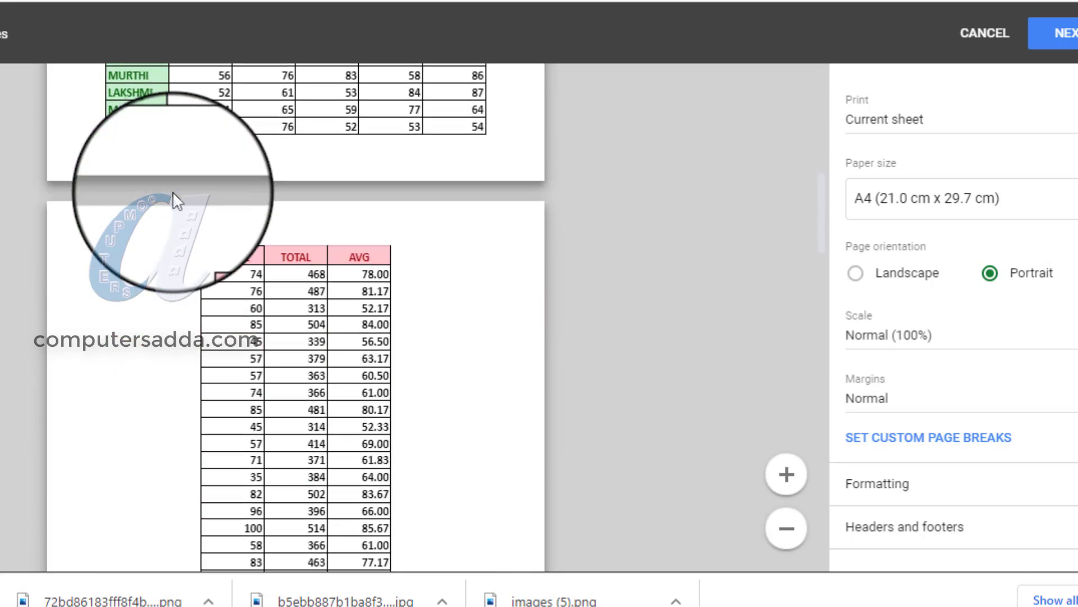
scroll(177, 201, up, 20)
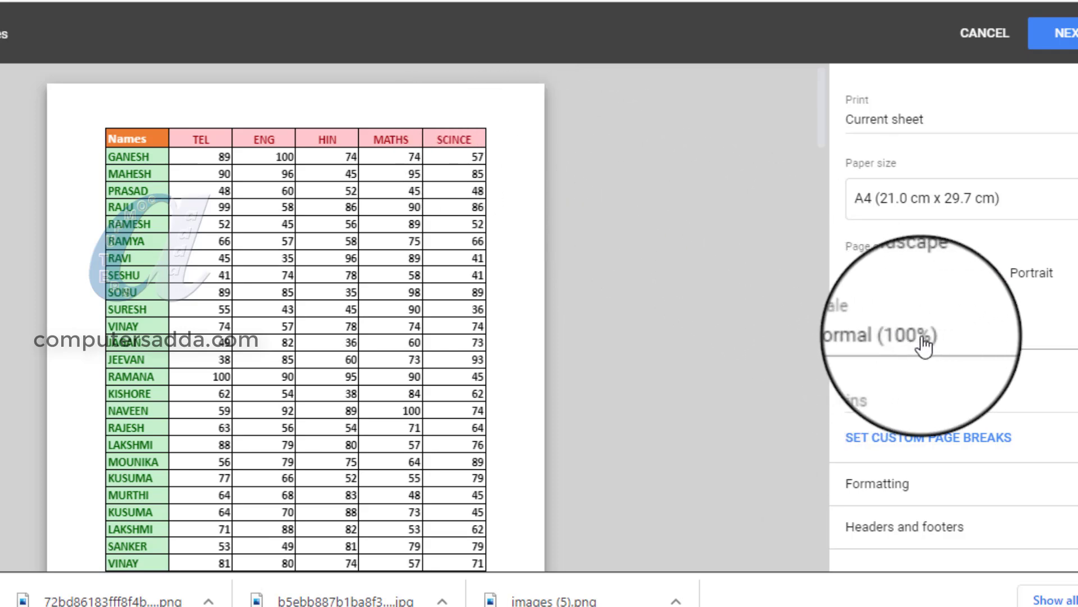
Set the print scale to Fit to width and check the preview pages of the marks table.
click(994, 345)
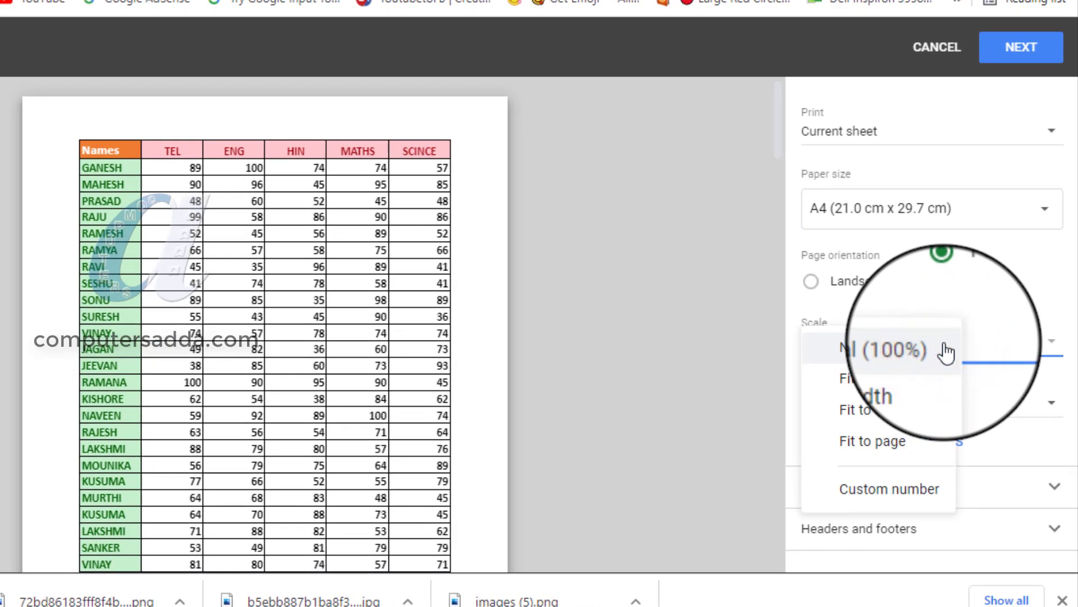
click(920, 375)
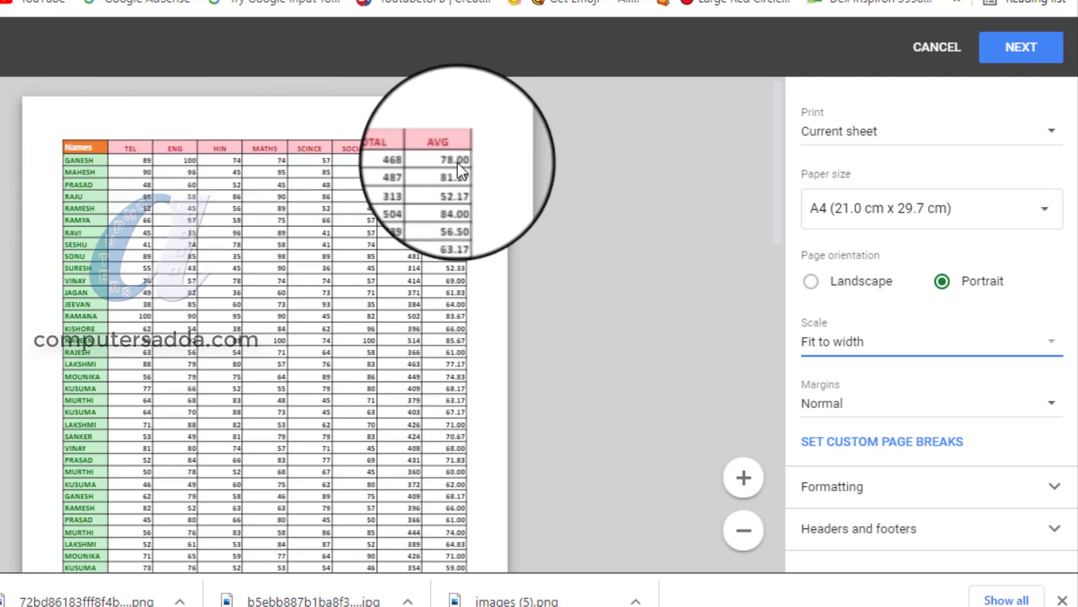
scroll(155, 222, down, 10)
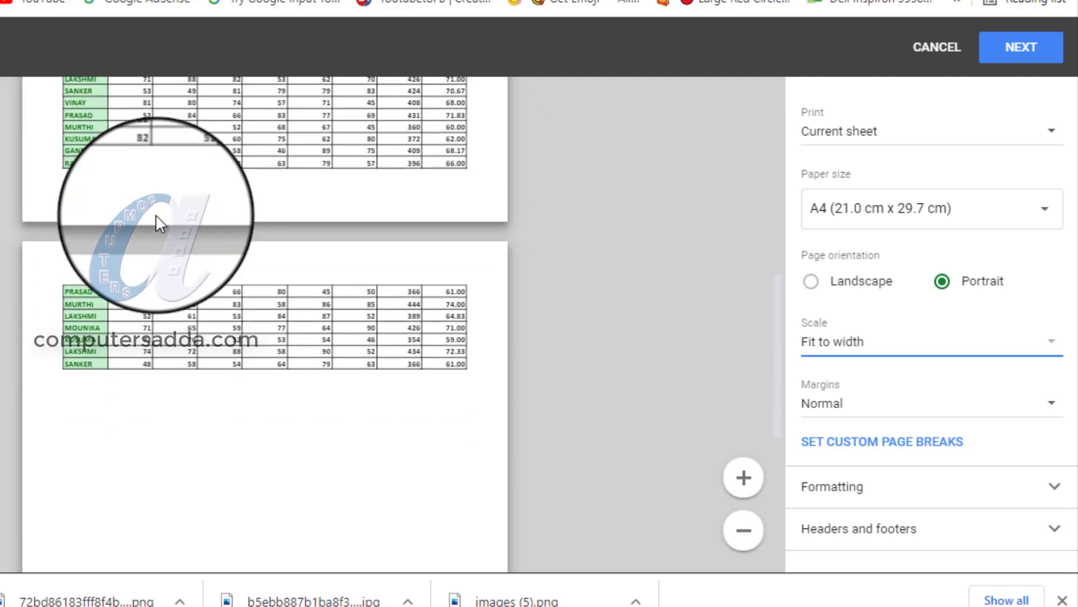
scroll(181, 242, up, 5)
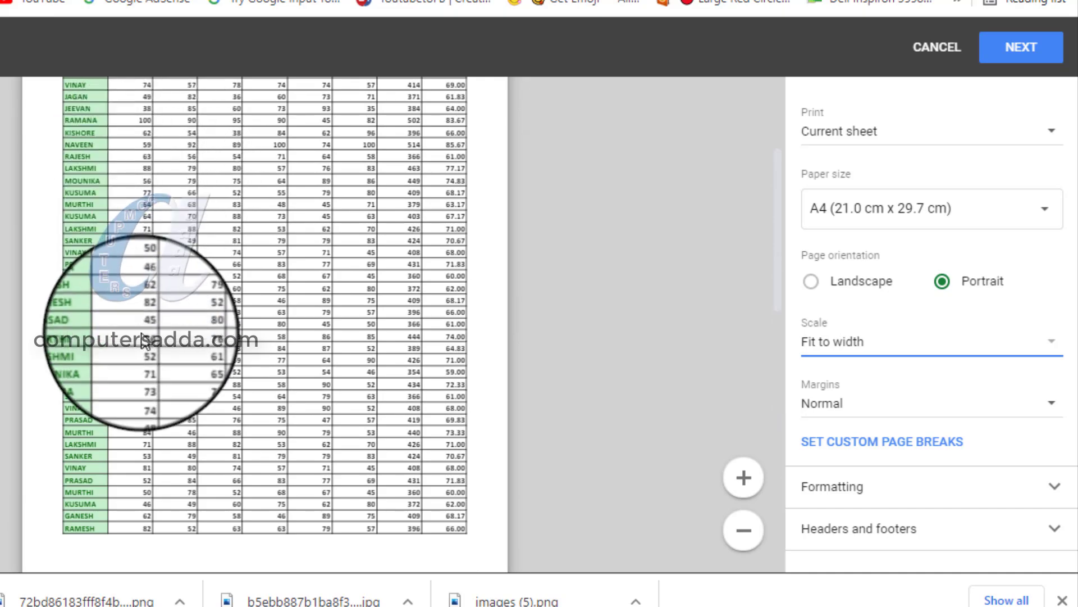
scroll(121, 337, down, 3)
scroll(157, 373, up, 6)
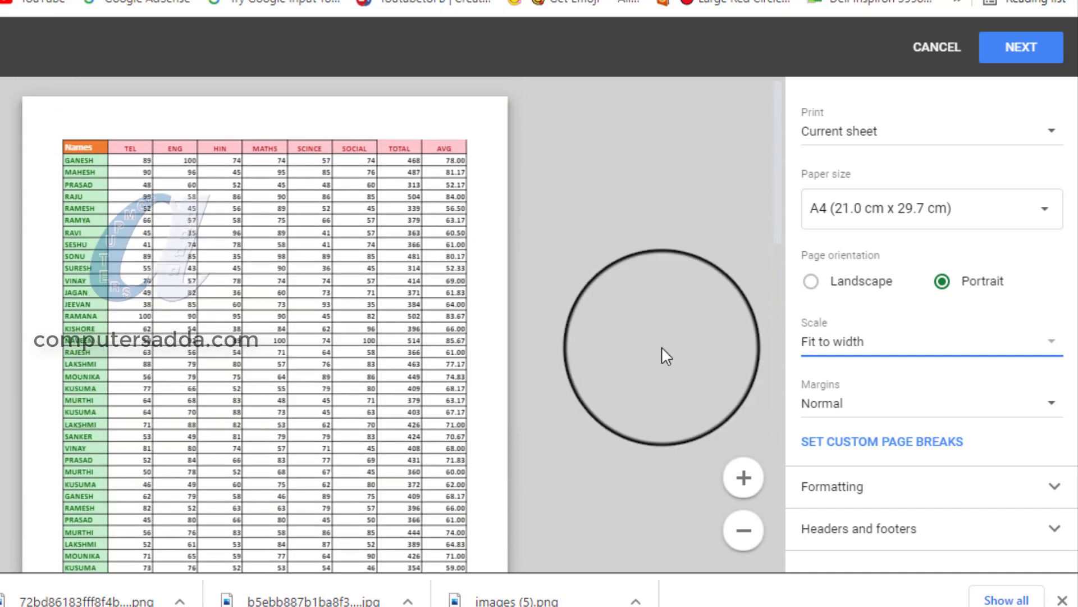
Return the print scale to Normal (100%) and look through the preview pages for comparison.
click(852, 346)
click(865, 311)
scroll(207, 298, down, 5)
scroll(206, 298, down, 10)
scroll(205, 295, up, 11)
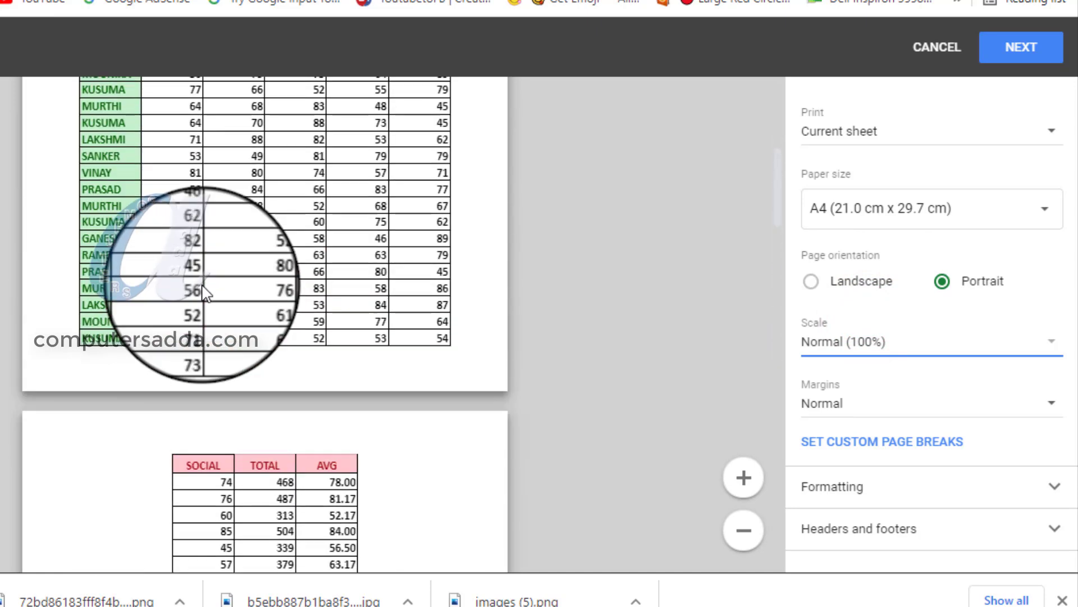
scroll(203, 290, up, 7)
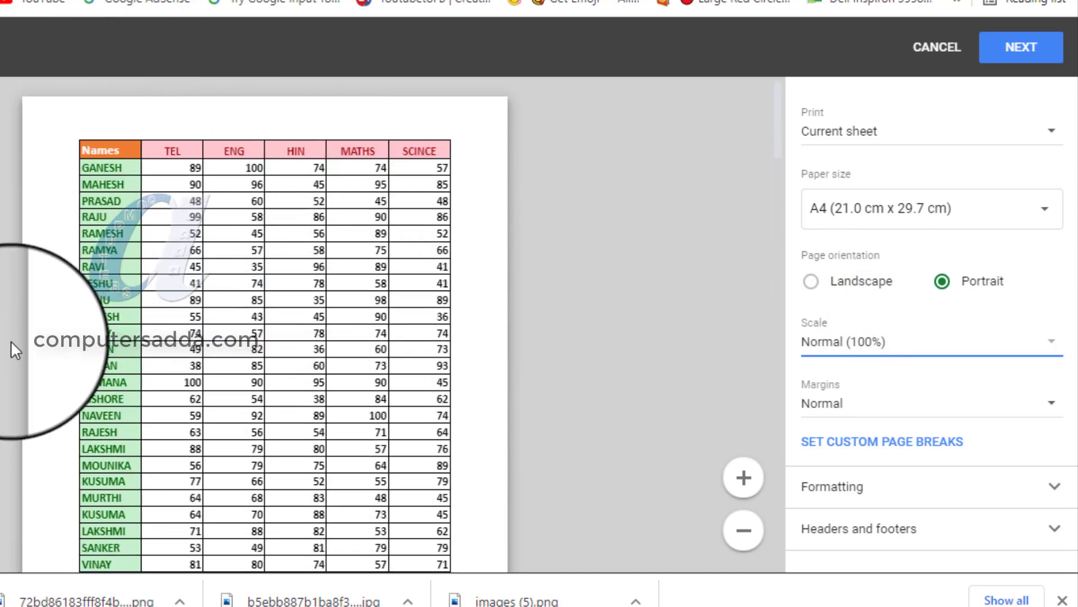
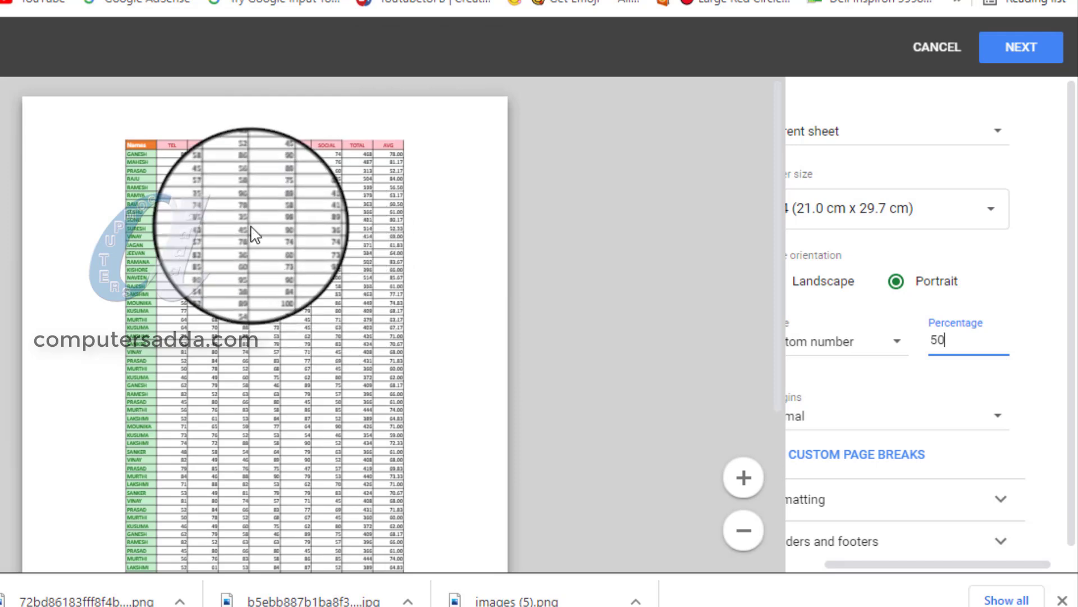
Try a custom print scale of 150% on the marks table, and set the scale to Fit to width.
double_click(949, 338)
text(15)
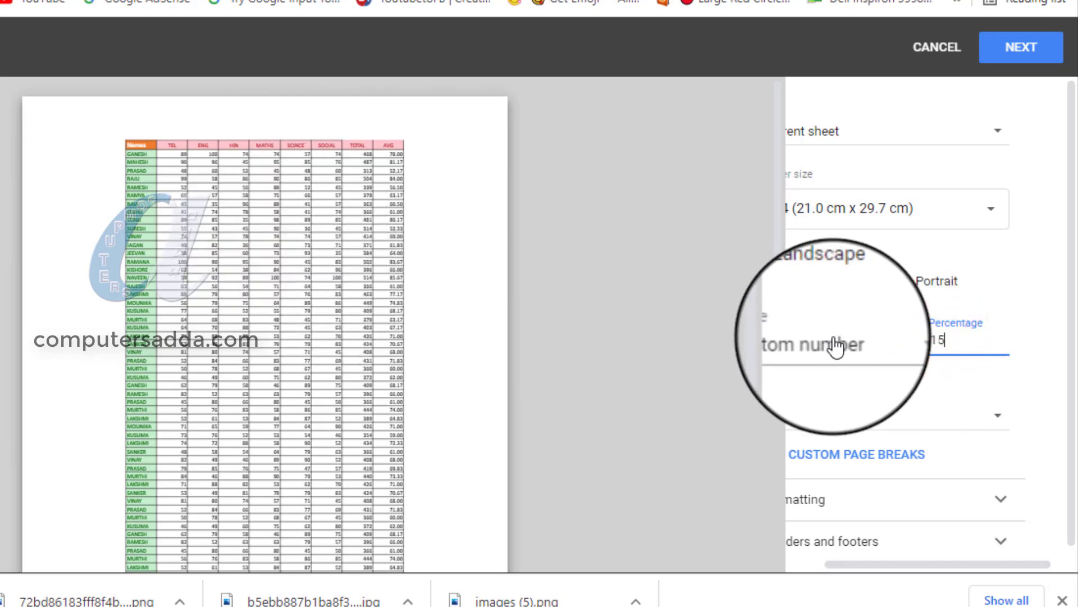
text(0)
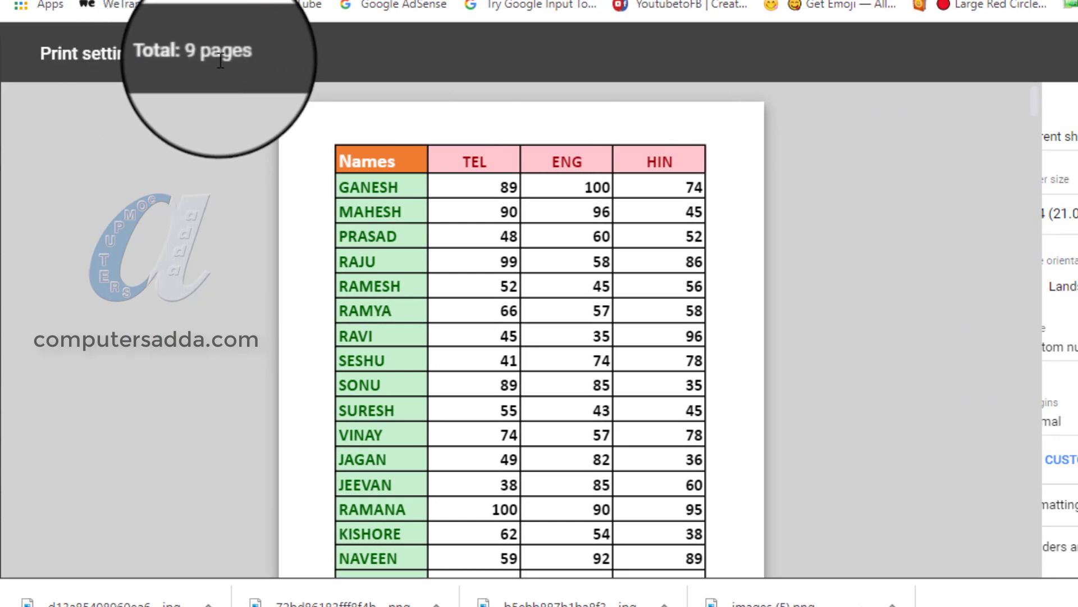
click(807, 382)
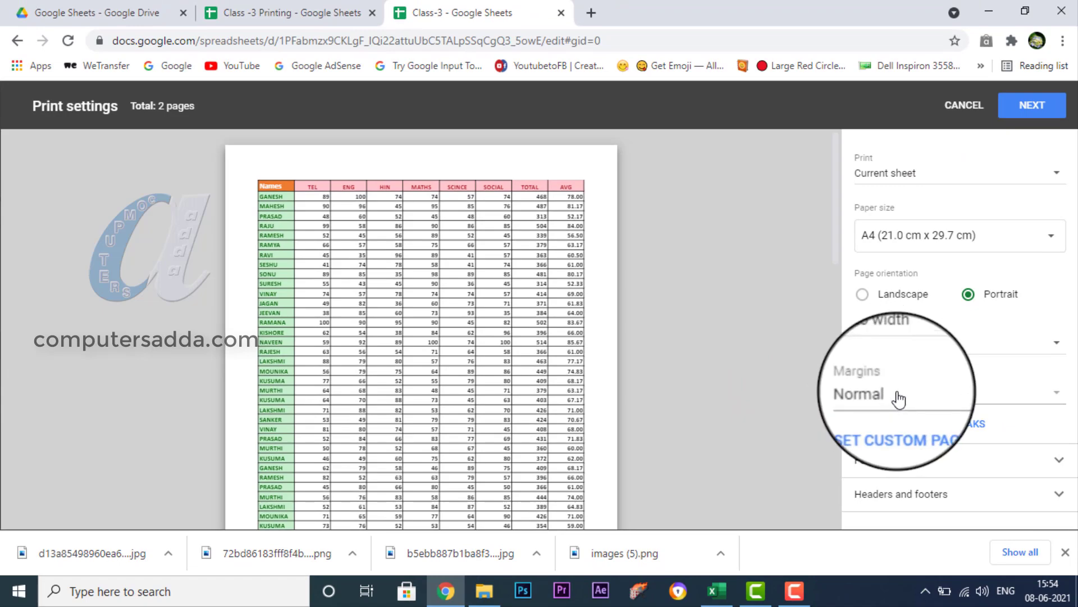
Try the Narrow and Wide page margins to compare how the marks table fits the page.
click(921, 403)
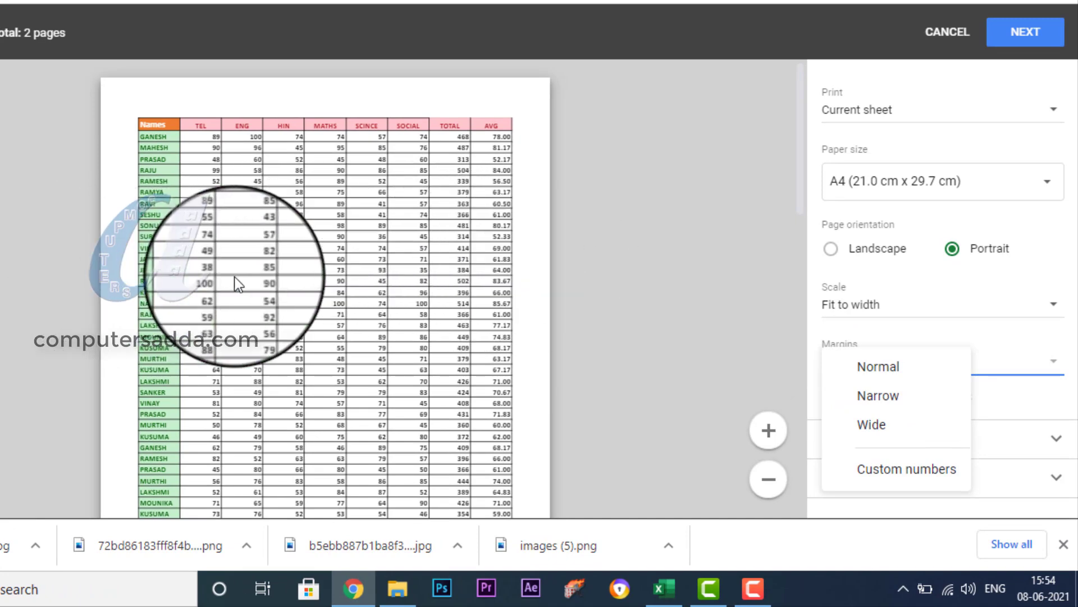
click(893, 402)
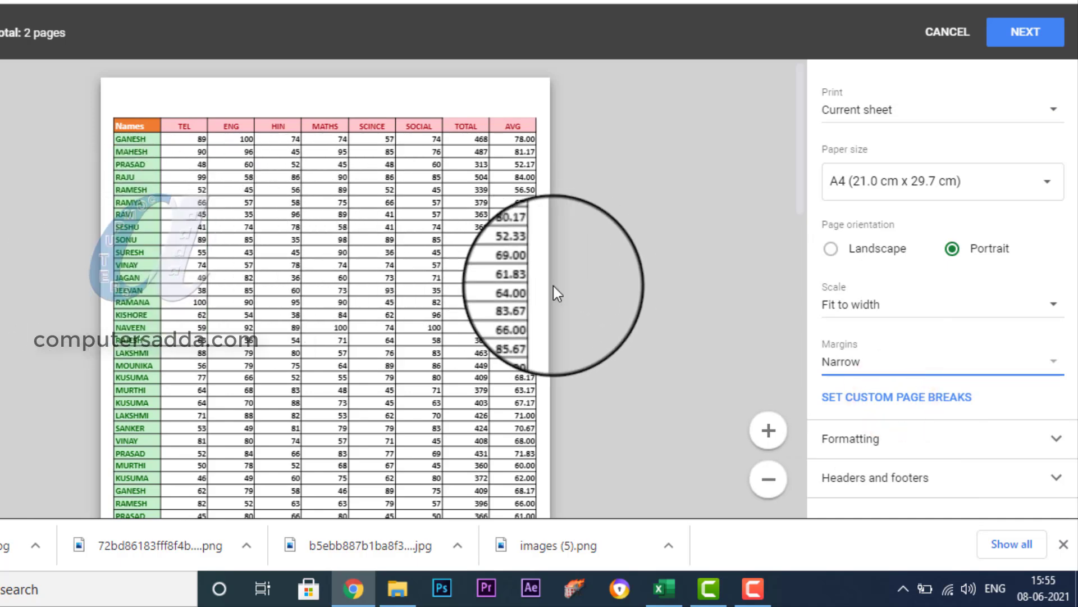
click(861, 365)
click(867, 407)
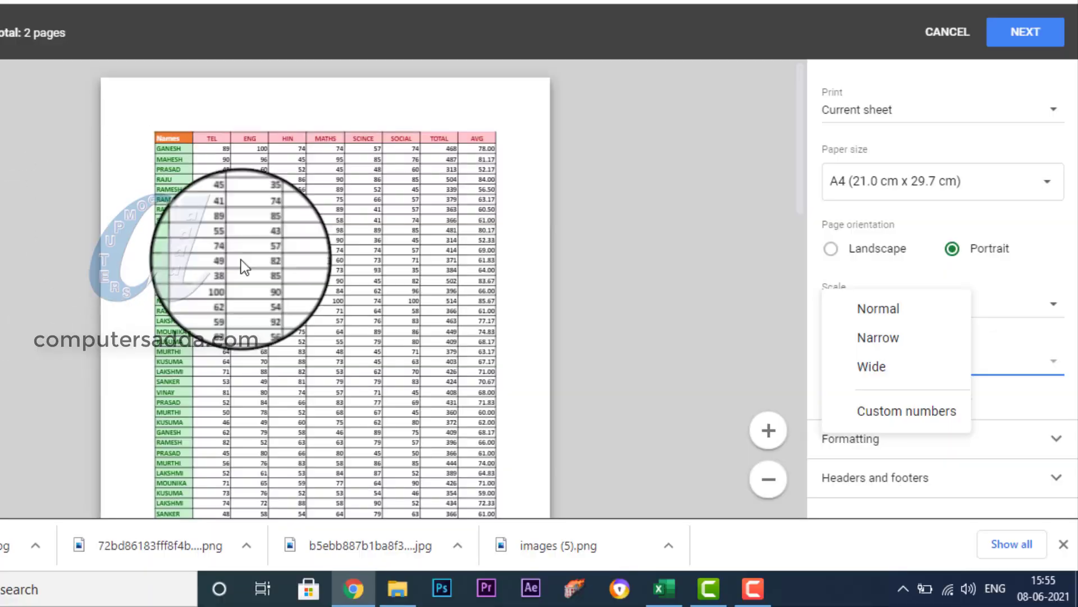
Try custom margins of 1 cm at the top, 1 cm left and 1.5 cm right, and return the margins to Normal.
click(909, 420)
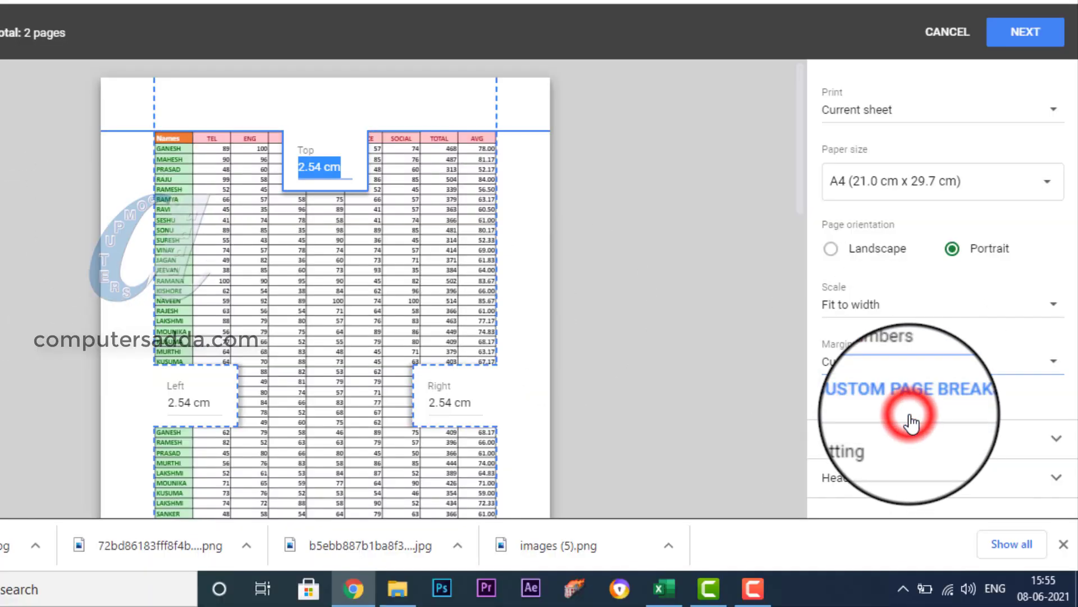
click(340, 169)
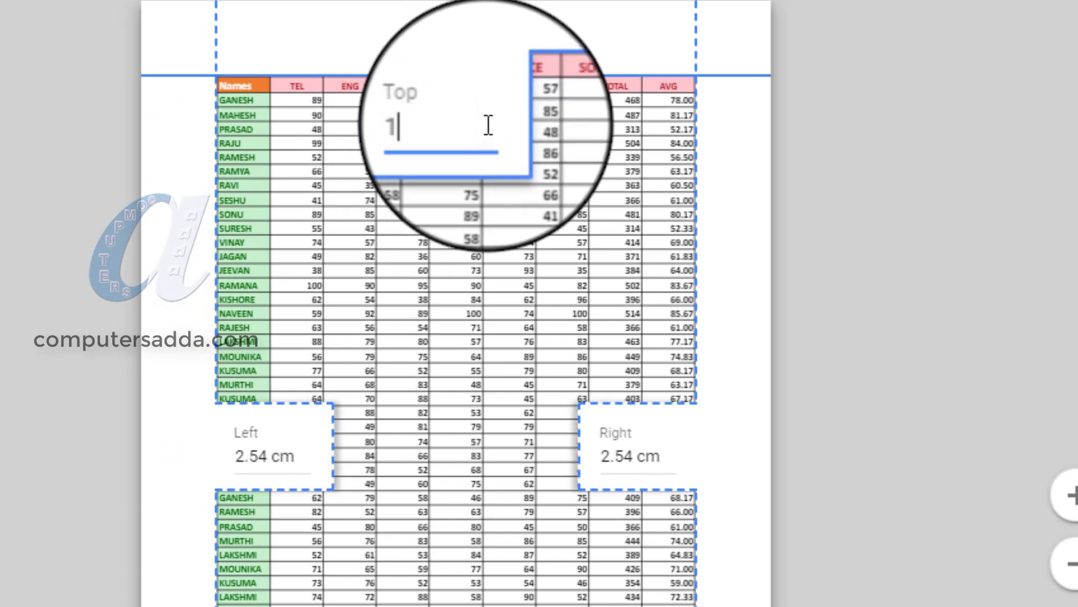
key(Return)
click(268, 455)
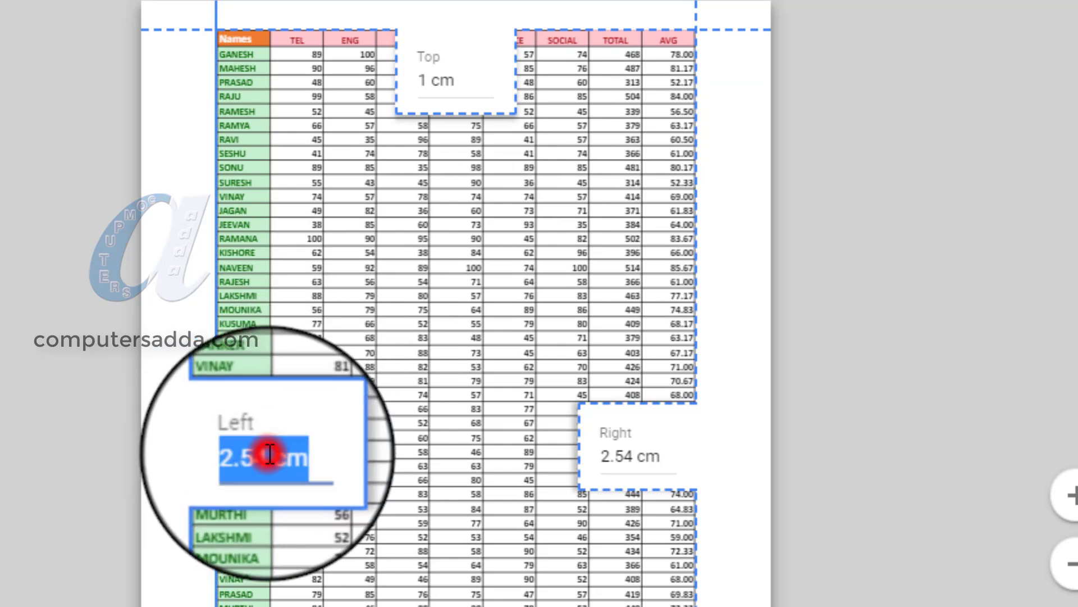
text(1)
key(Return)
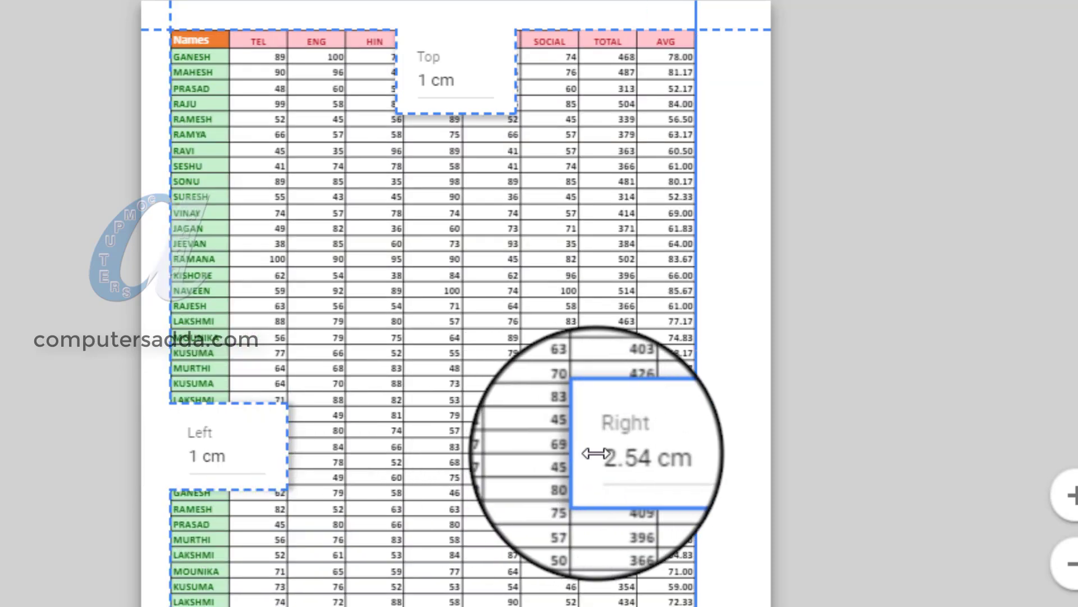
click(595, 454)
text(1)
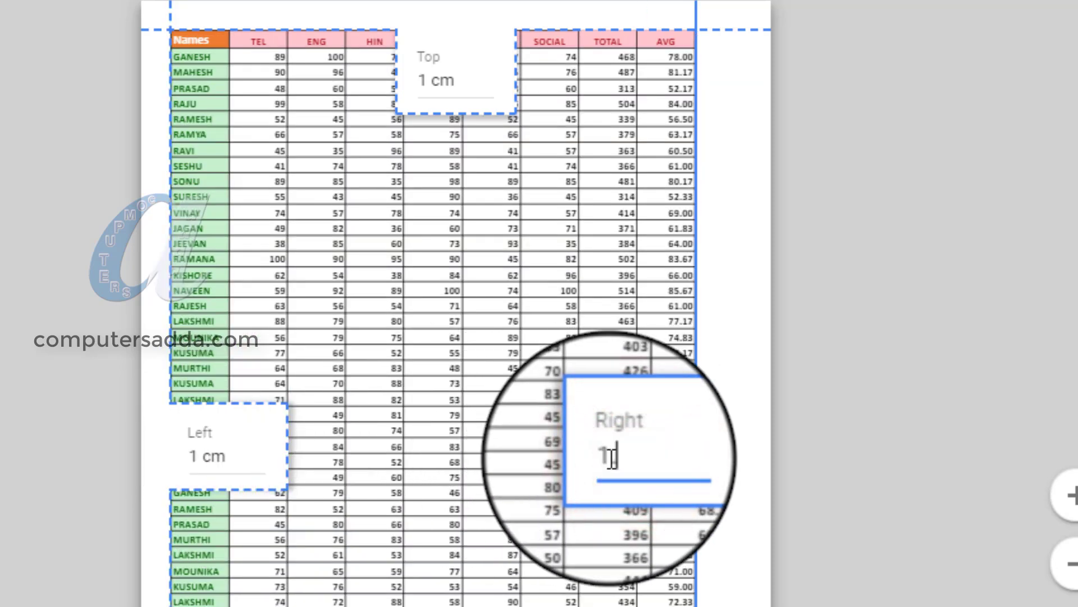
text(.5)
key(Return)
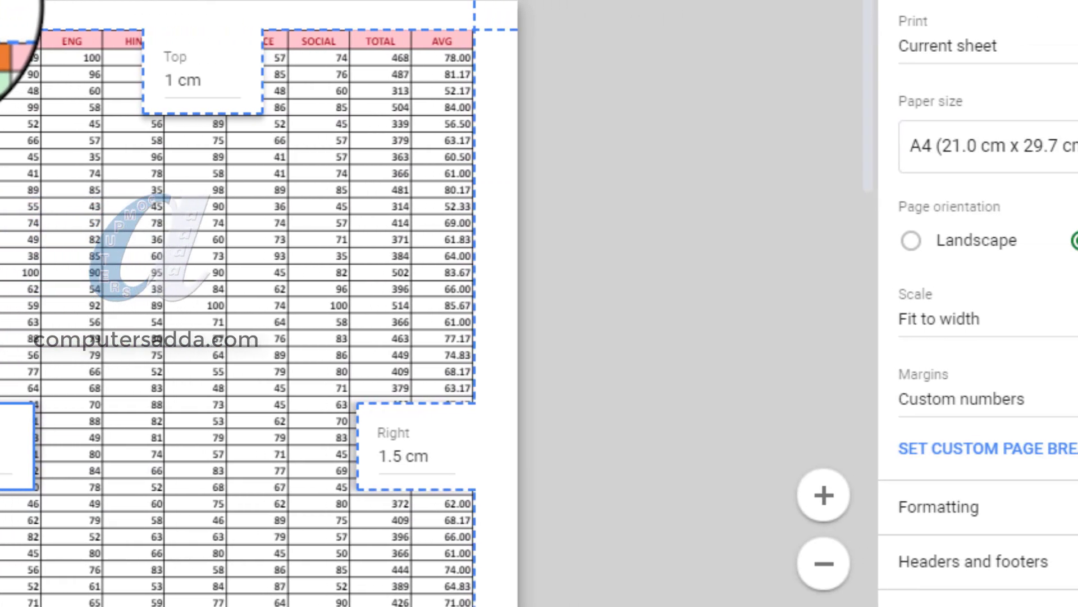
click(898, 401)
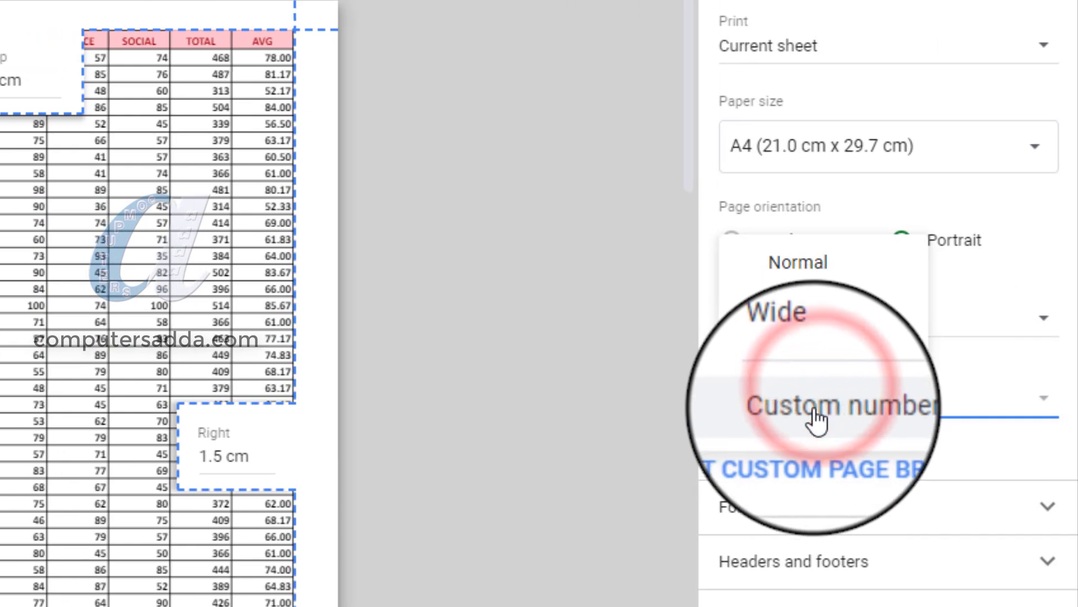
click(797, 262)
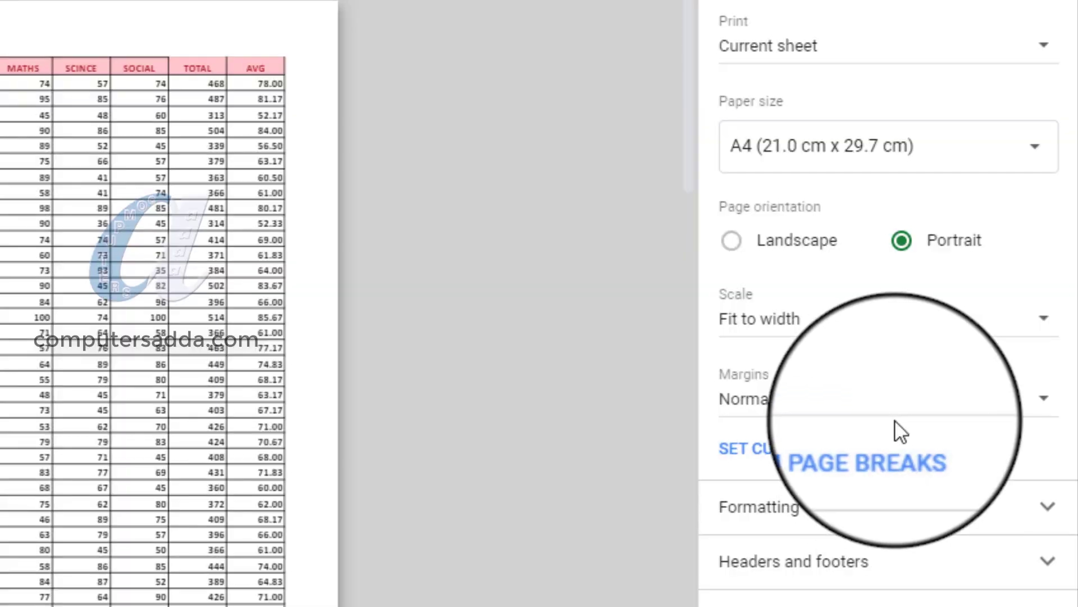
Look over the print formatting and header and footer options, and check the page numbers in the footers of both preview pages.
click(876, 512)
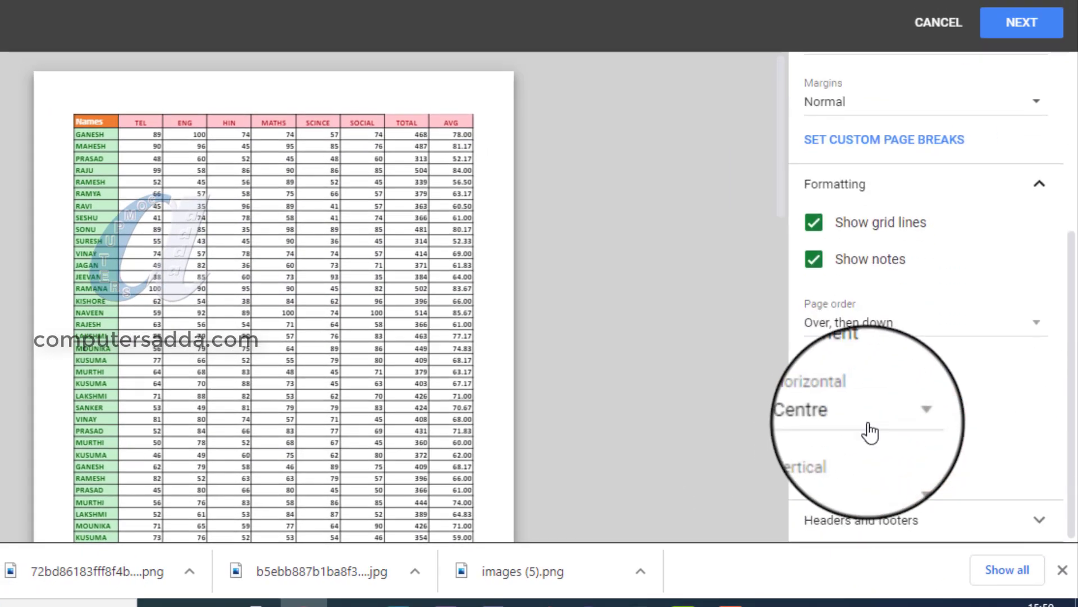
click(919, 189)
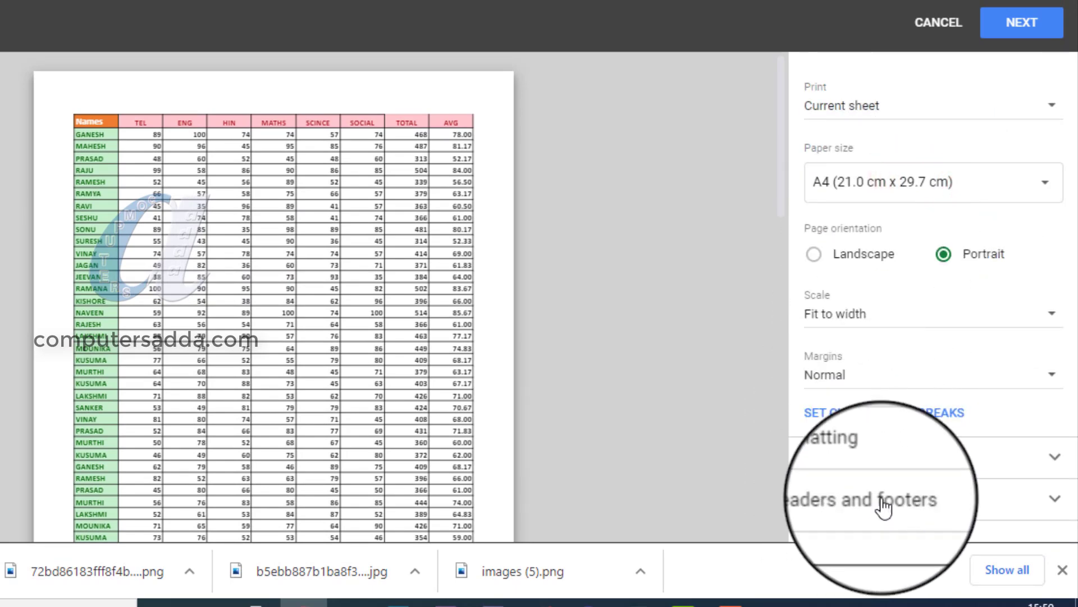
click(1011, 500)
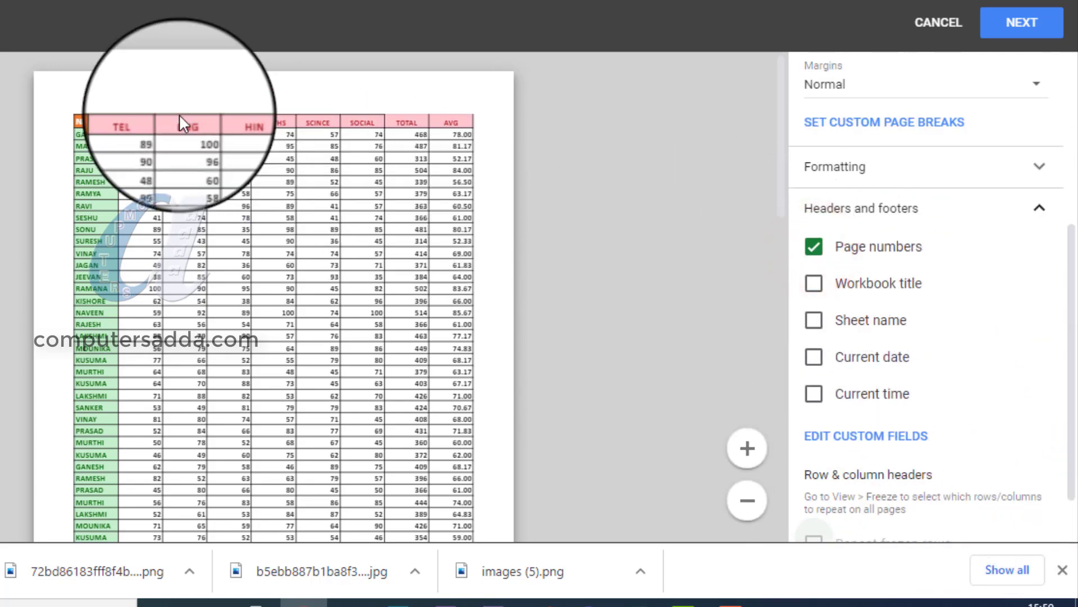
scroll(152, 221, down, 6)
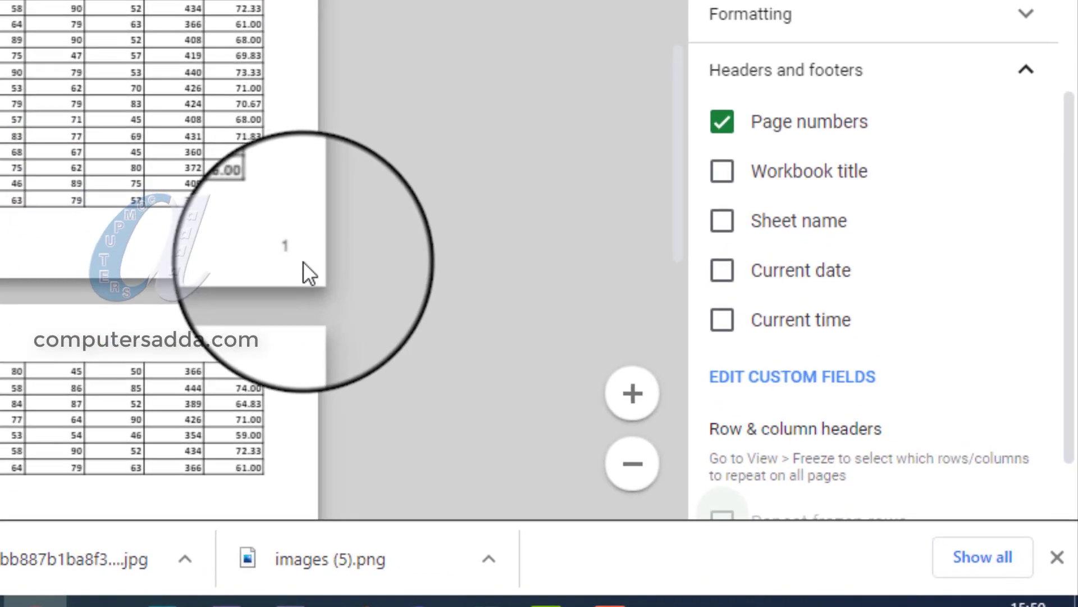
scroll(432, 310, down, 5)
scroll(298, 292, down, 3)
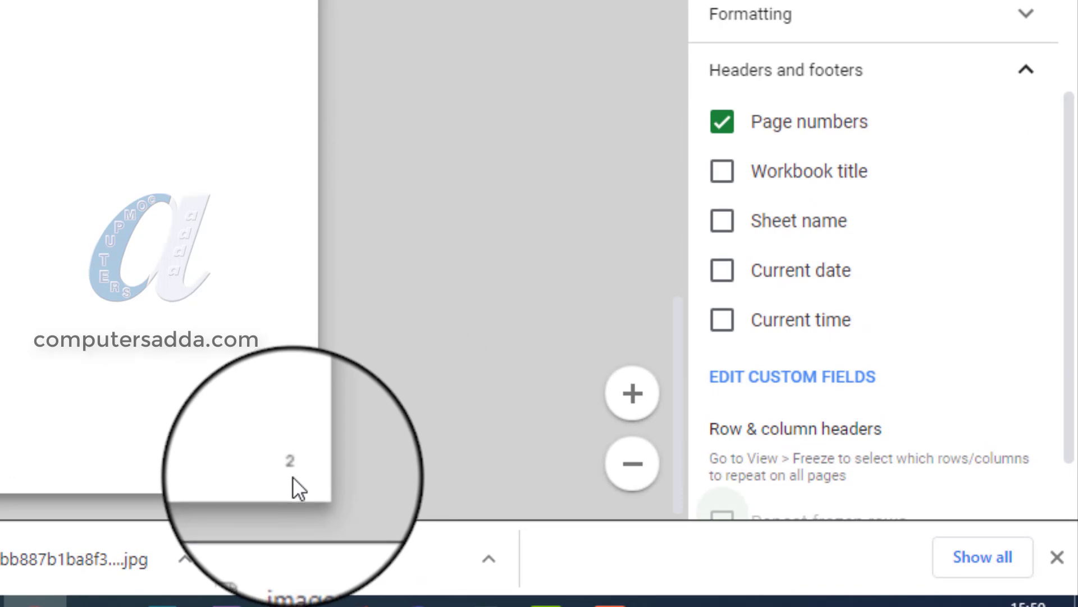
scroll(747, 214, up, 3)
scroll(741, 208, up, 1)
scroll(744, 222, down, 4)
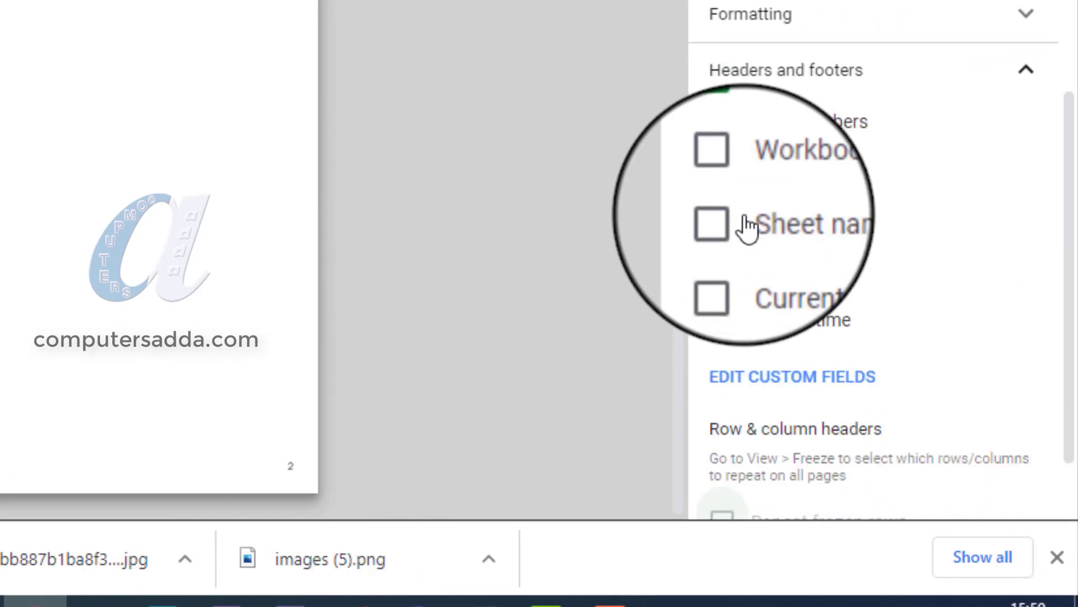
Try adding the workbook title, sheet name, current date and current time to the printed headers and footers.
click(723, 174)
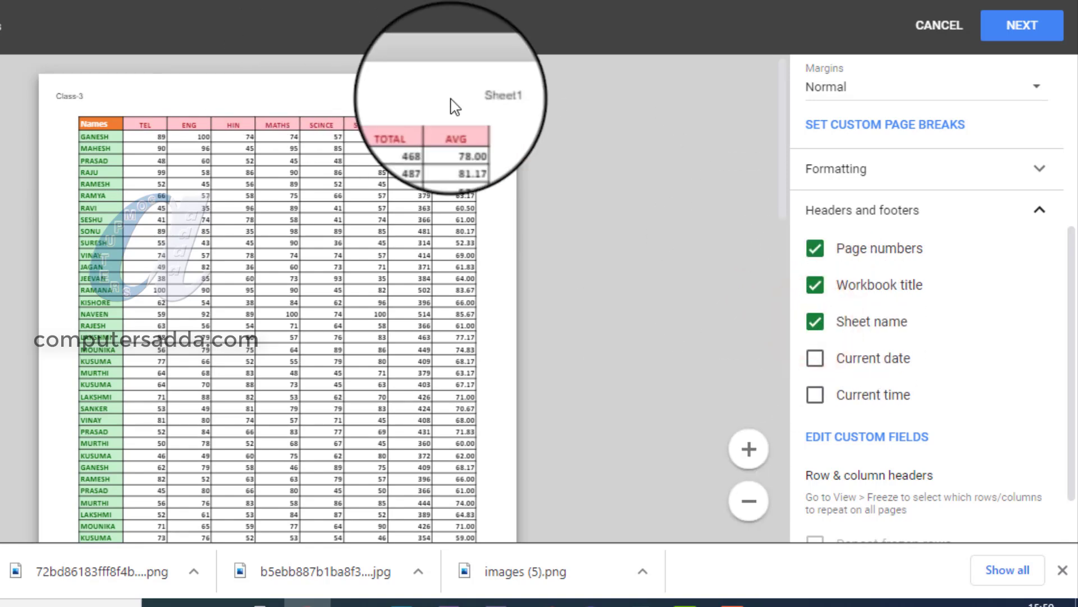
click(816, 360)
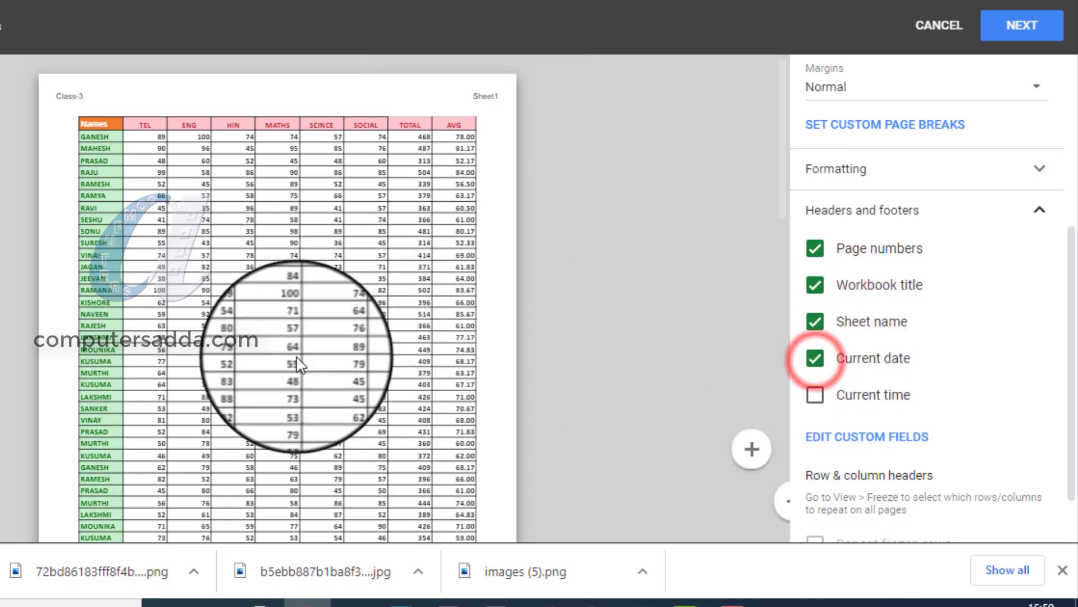
scroll(265, 361, down, 5)
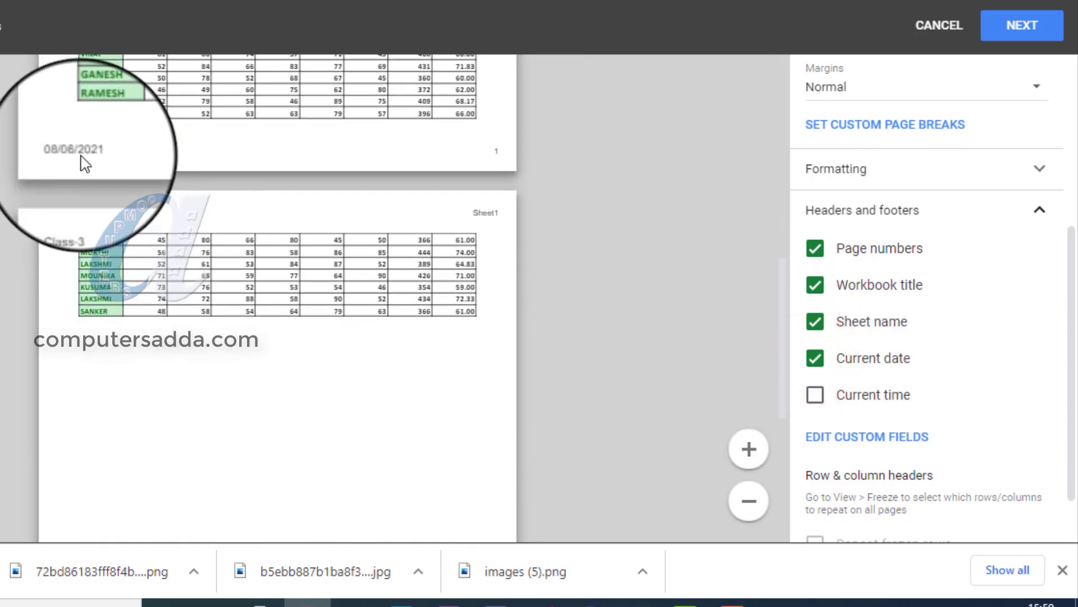
click(815, 395)
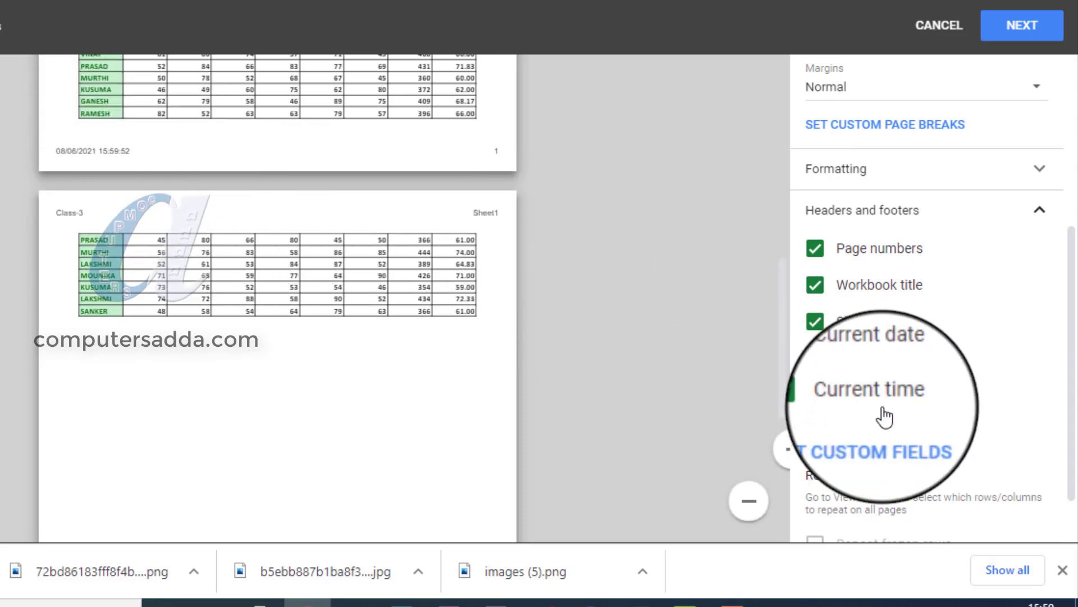
Remove the workbook title, sheet name, current date and current time from the headers and footers, keeping only page numbers.
click(815, 284)
click(815, 321)
click(814, 358)
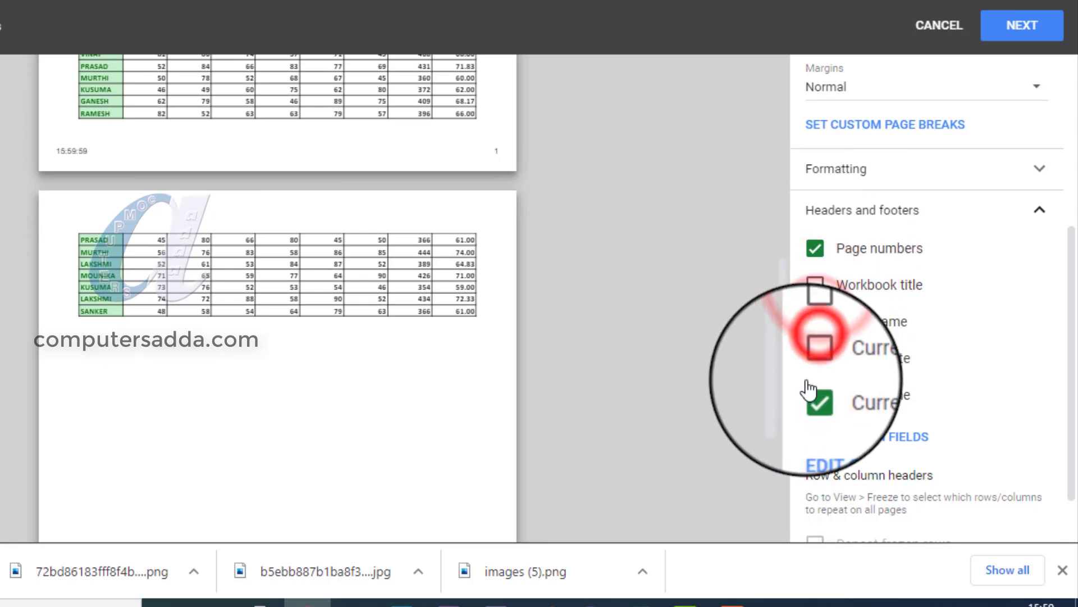
click(815, 395)
scroll(303, 290, up, 6)
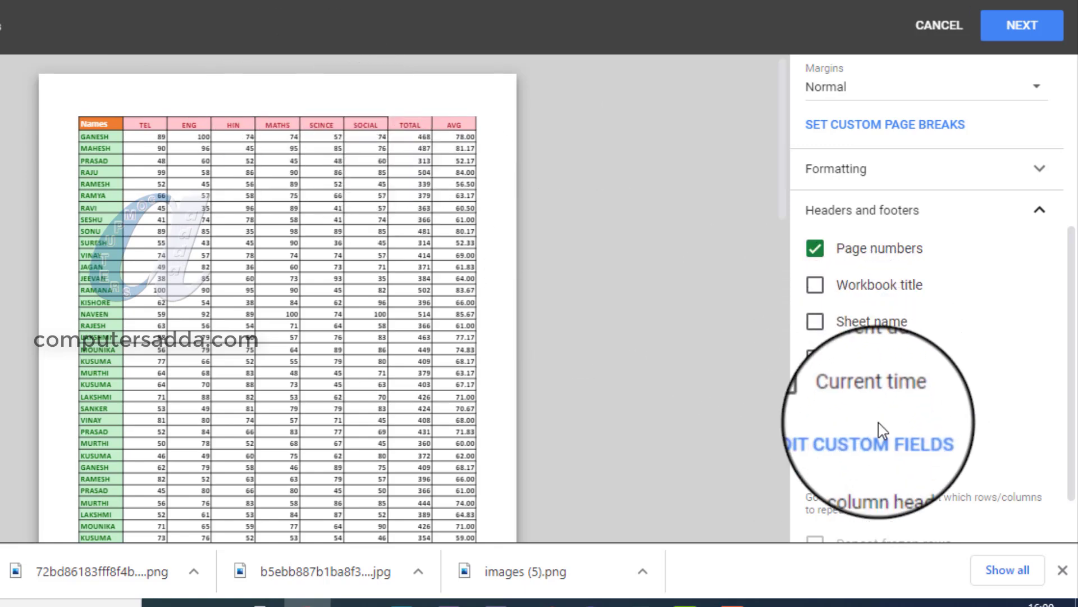
Open the custom header and footer fields and enter "STUDENTS MARKS REPORT" in the centre header.
click(908, 446)
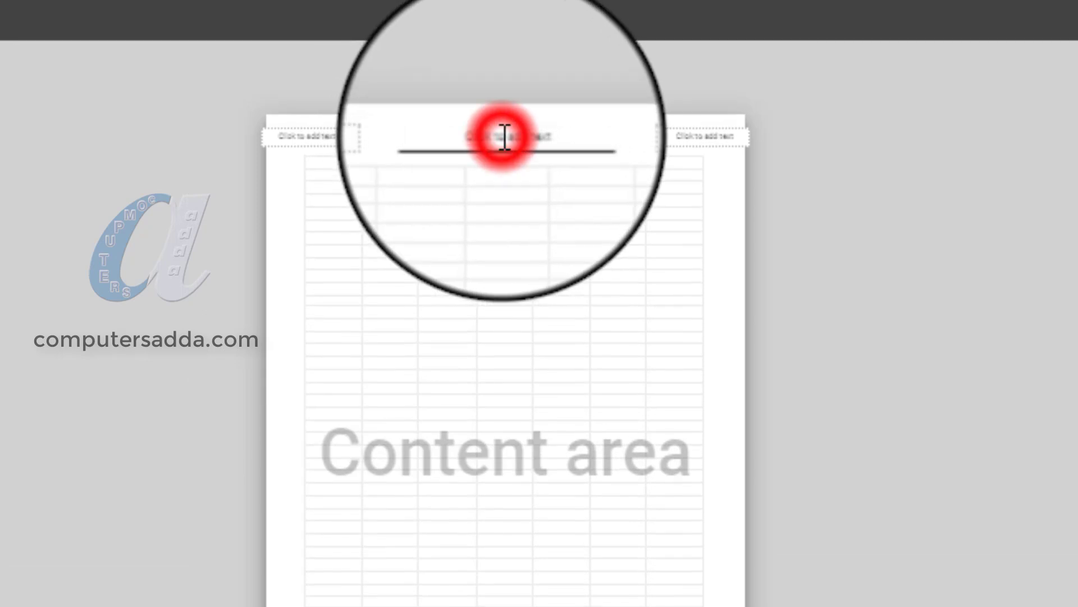
click(505, 137)
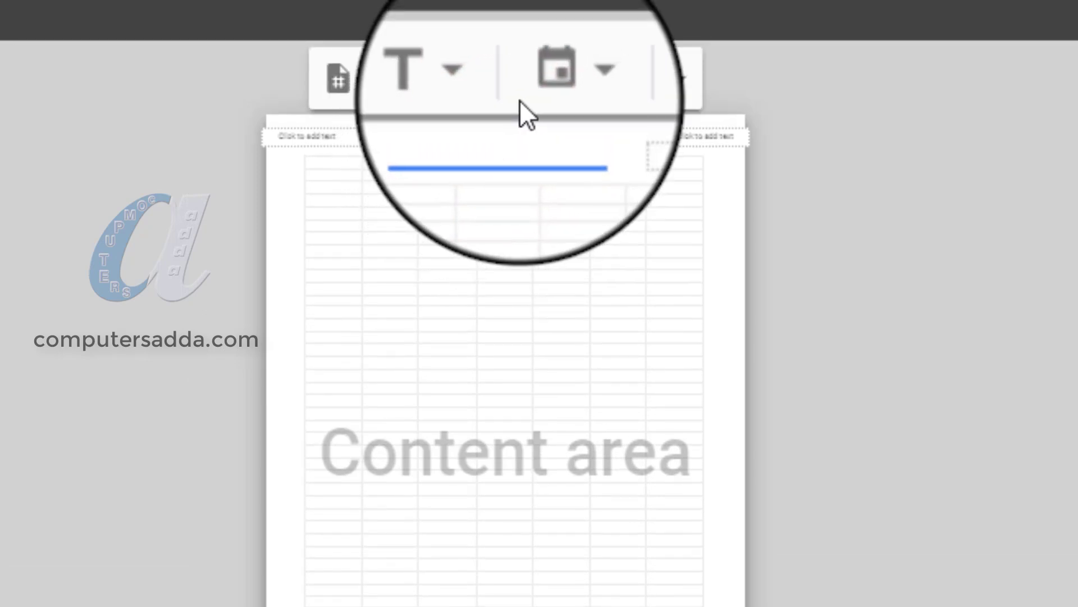
text(annualts marks)
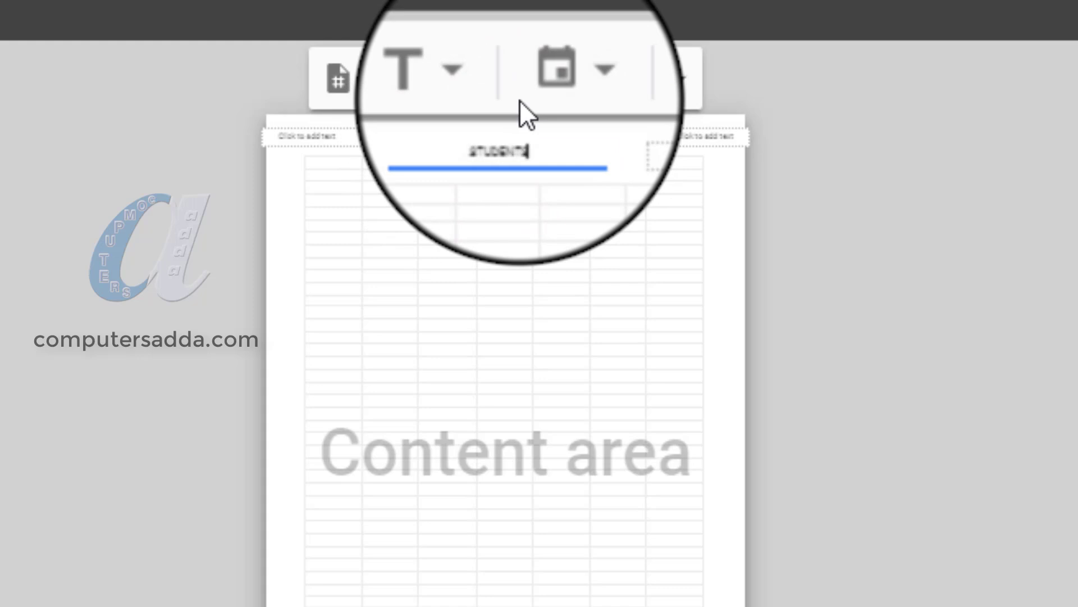
text( REPORT)
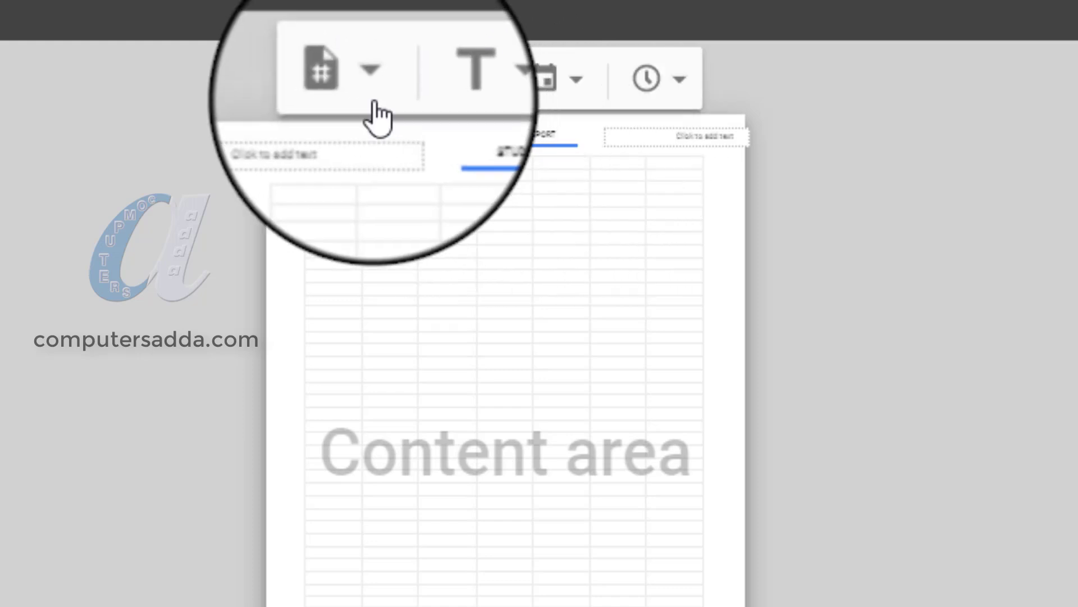
Look over the page number, date and time formats available for custom fields, and finish editing the centre header.
click(370, 79)
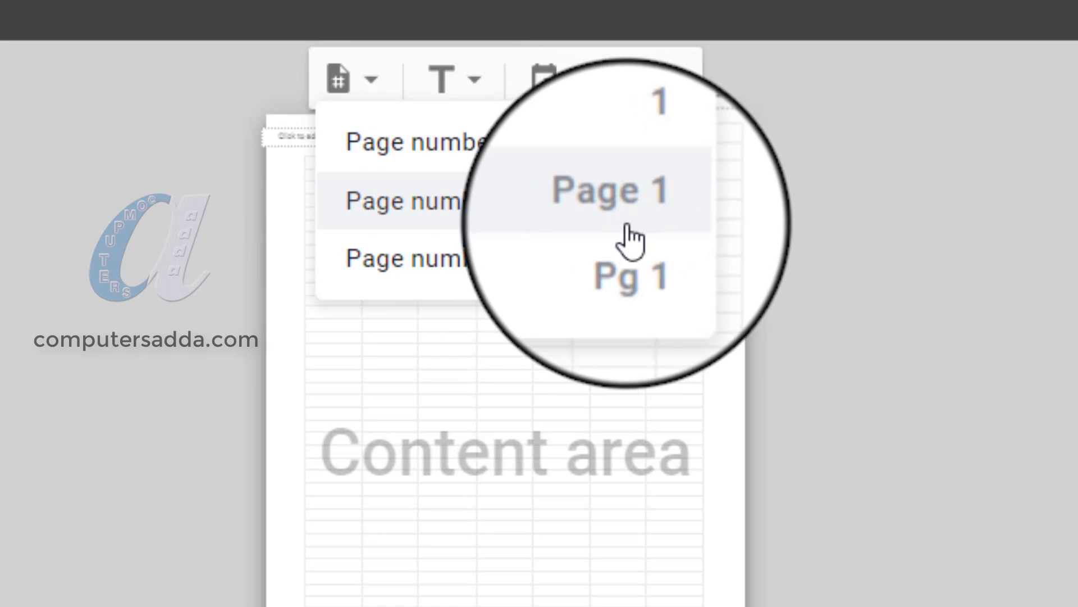
click(578, 87)
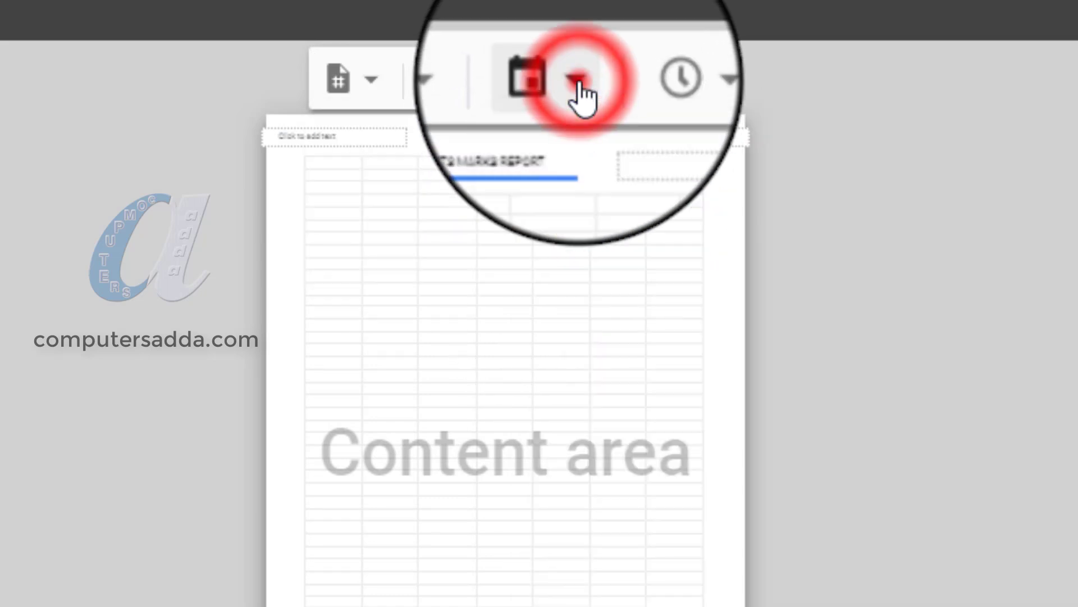
click(680, 78)
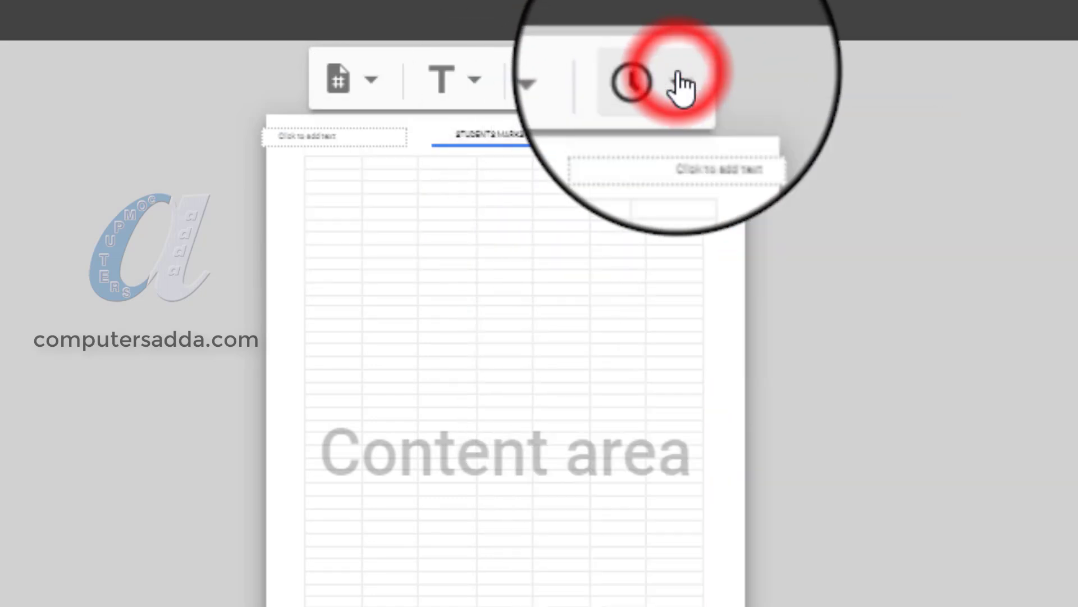
mouse_move(417, 100)
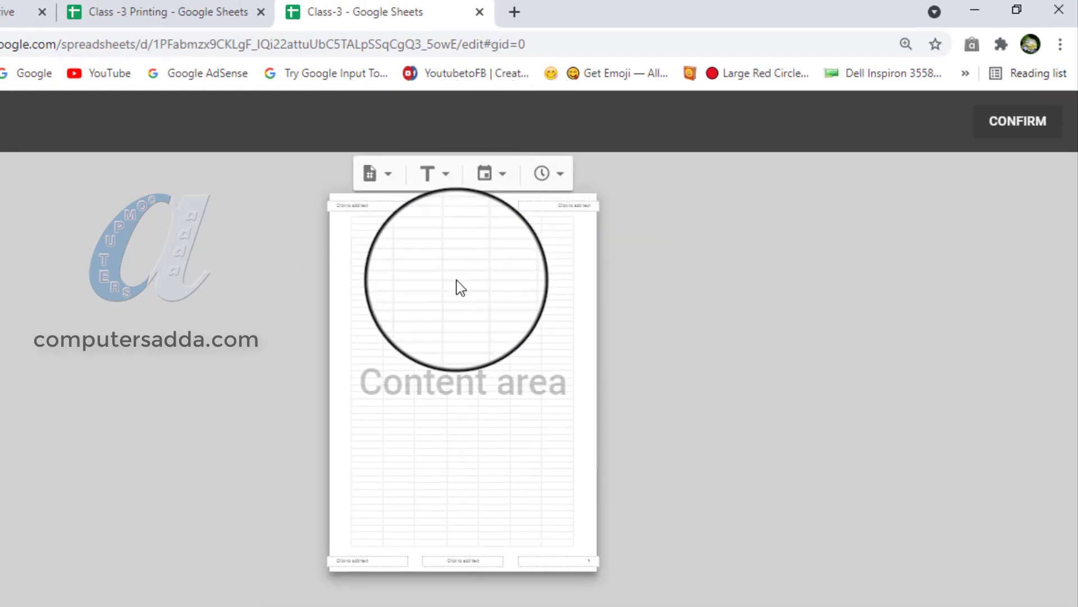
click(430, 333)
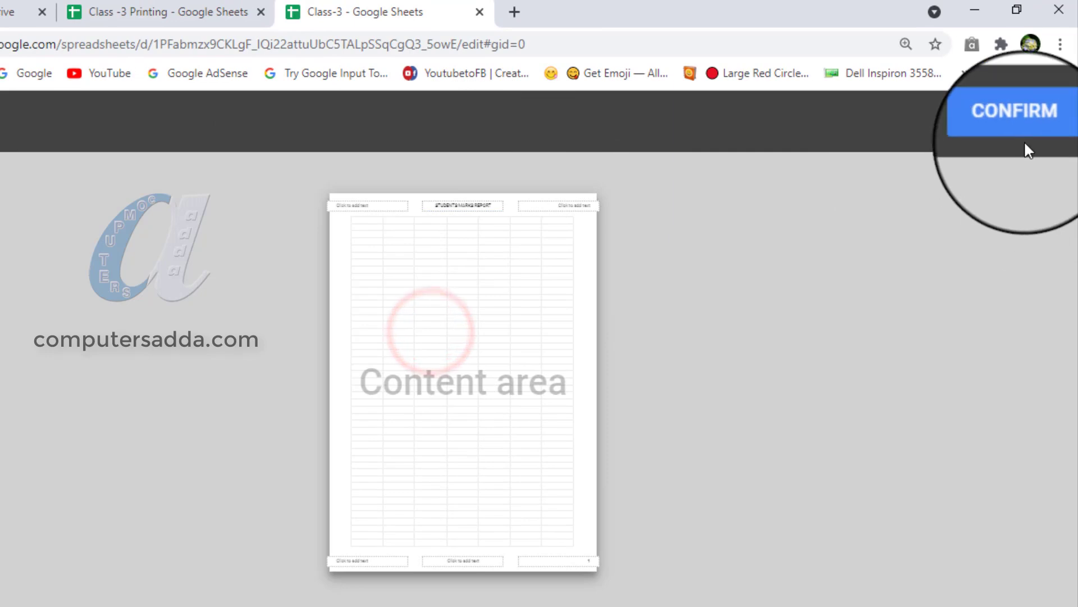
Confirm the custom header and footer fields, check the printed header in the preview, and leave the print settings.
click(1017, 124)
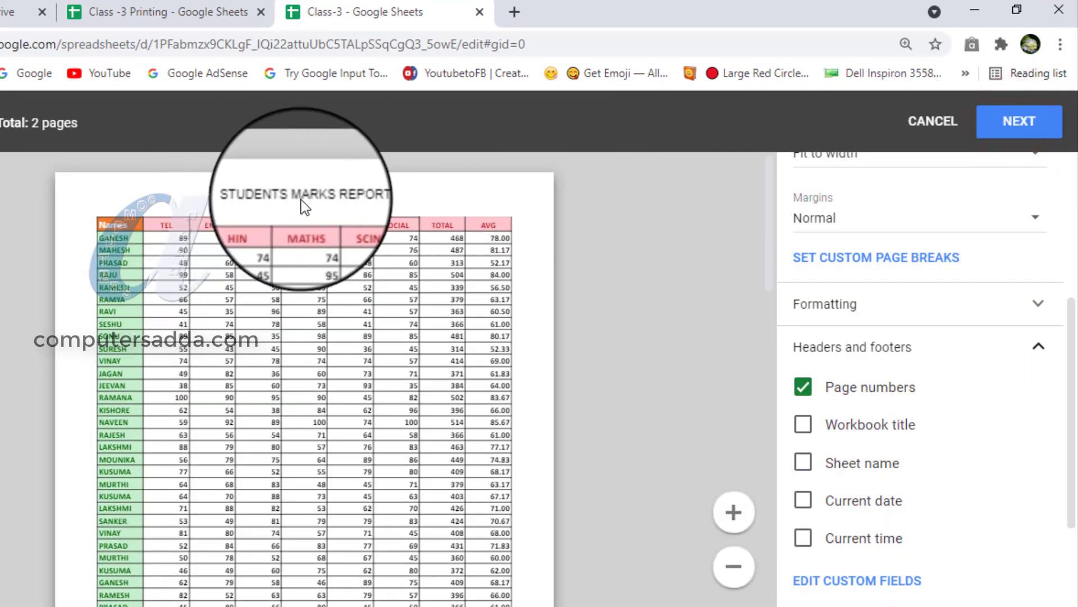
scroll(338, 204, down, 15)
scroll(301, 413, up, 15)
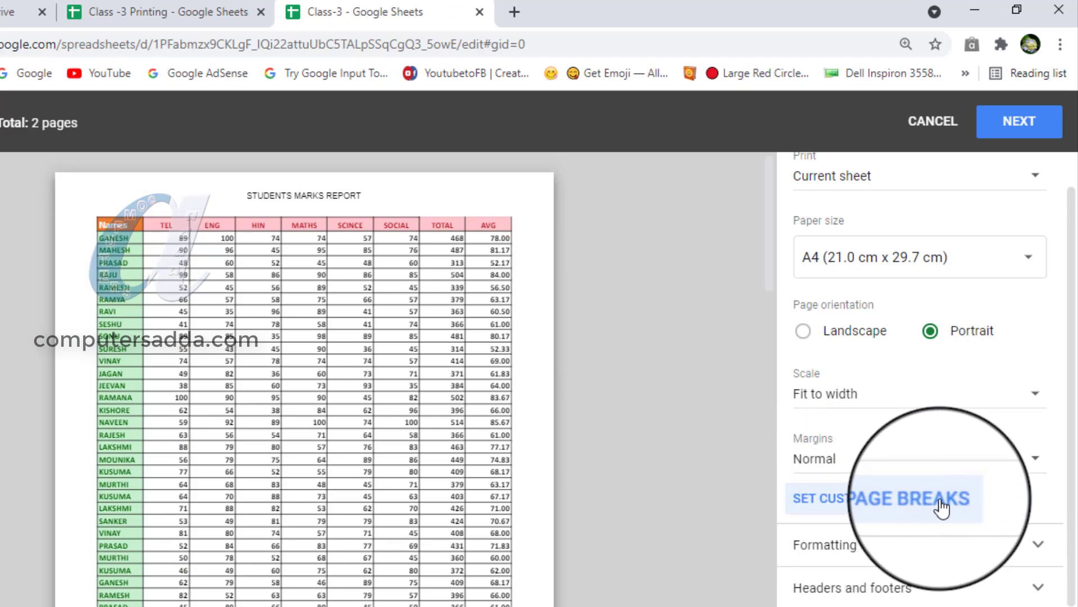
click(932, 130)
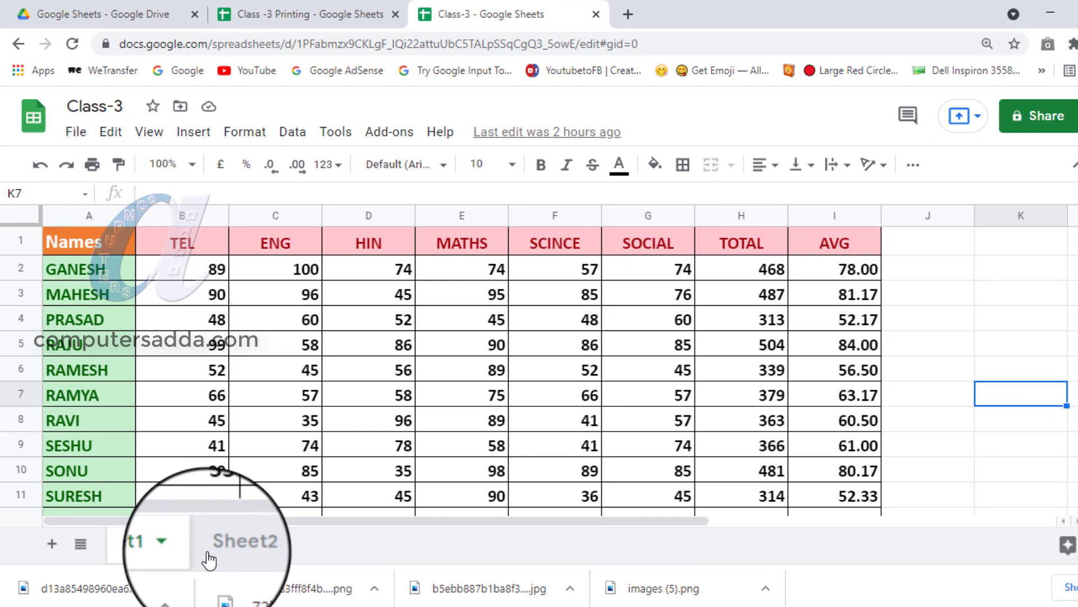
Switch to Sheet2 with the mobile models table and set the sheet zoom to 90%.
click(226, 553)
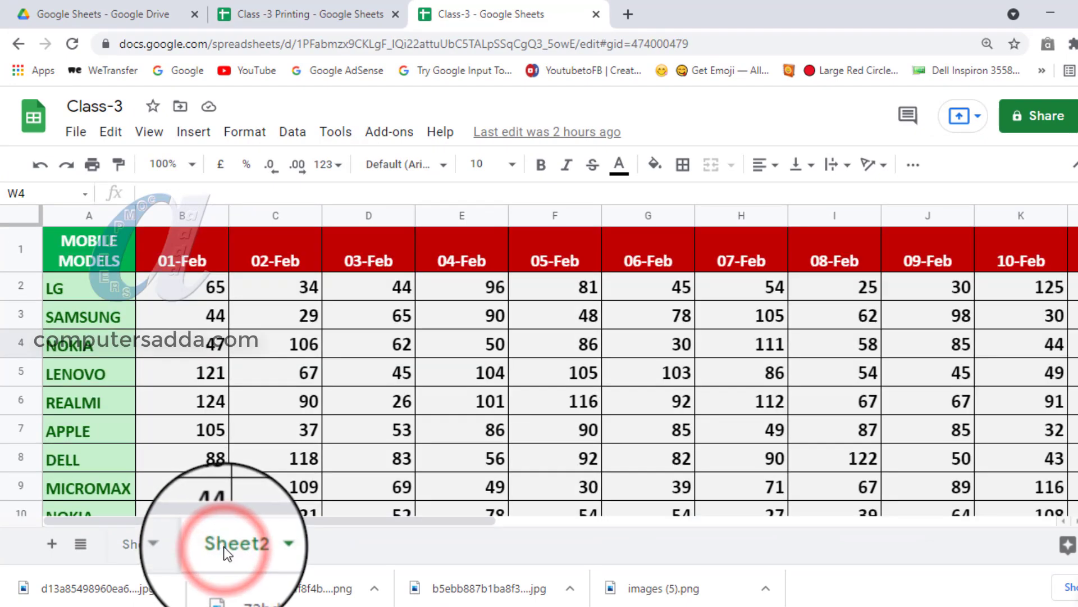
click(184, 167)
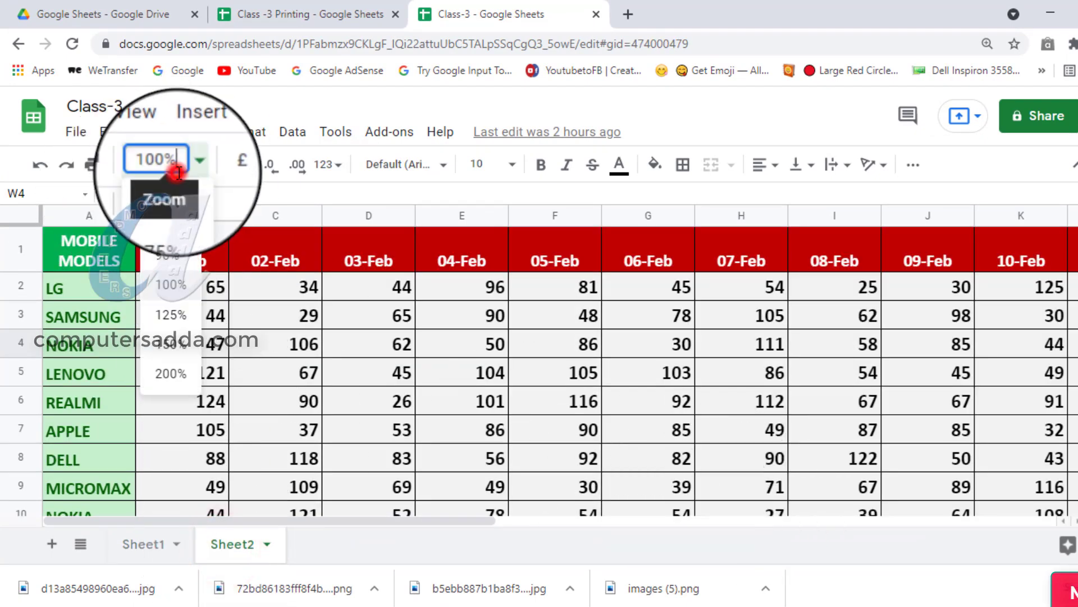
click(167, 259)
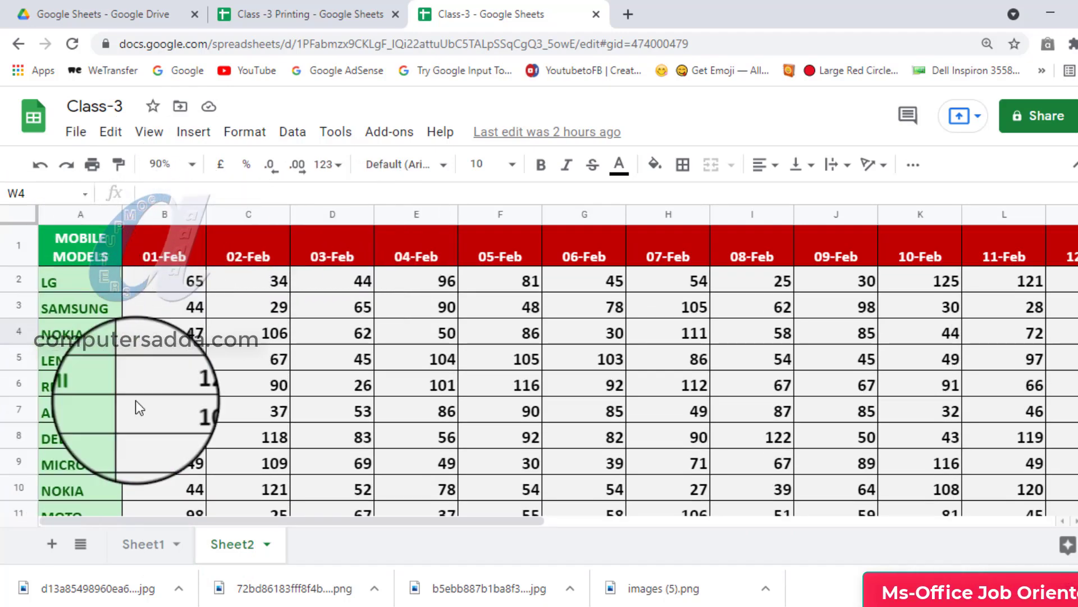
scroll(242, 356, down, 1)
scroll(244, 353, up, 1)
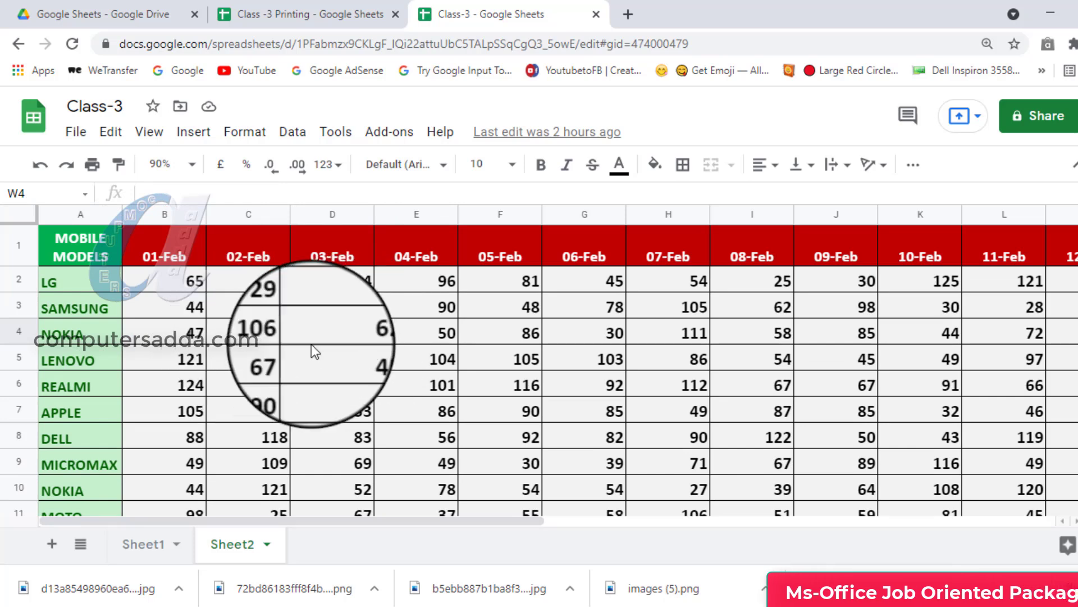
Set the Sheet2 zoom to 50% and return to the start of the table.
drag(812, 472, 836, 473)
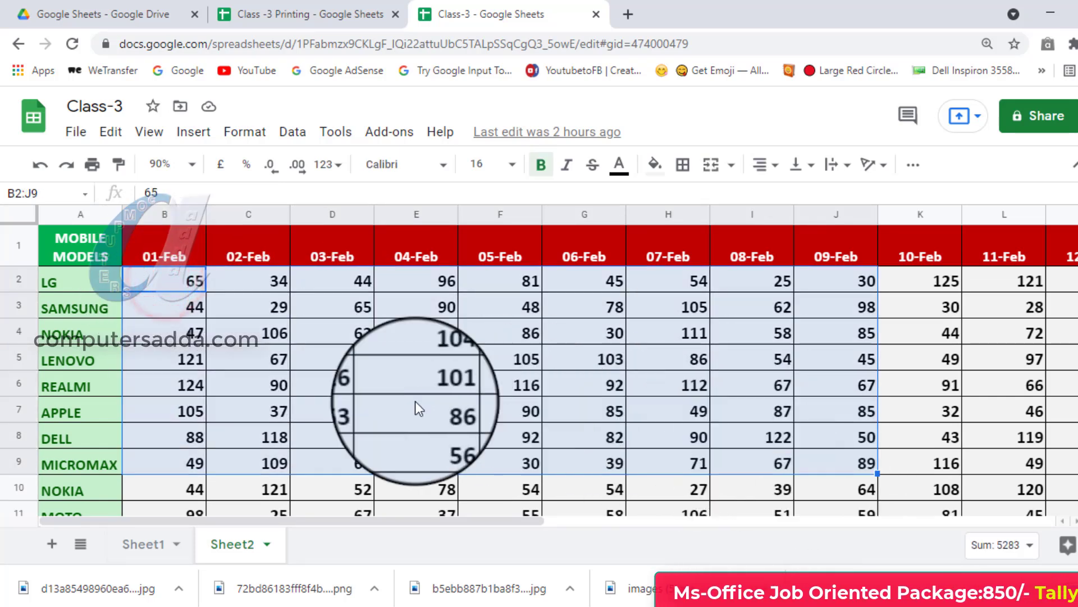
click(188, 164)
click(184, 195)
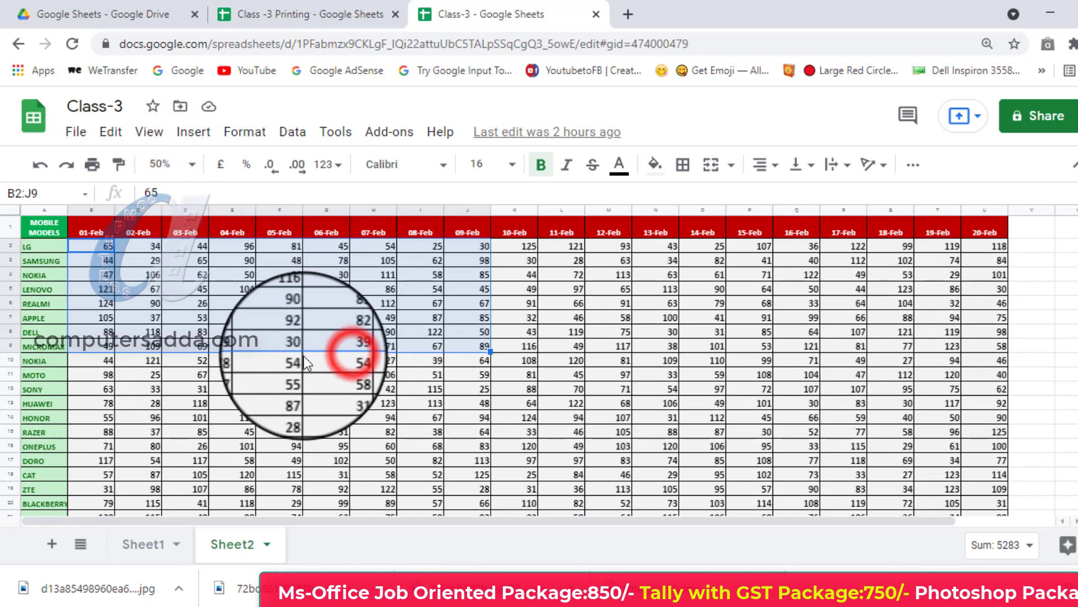
click(327, 331)
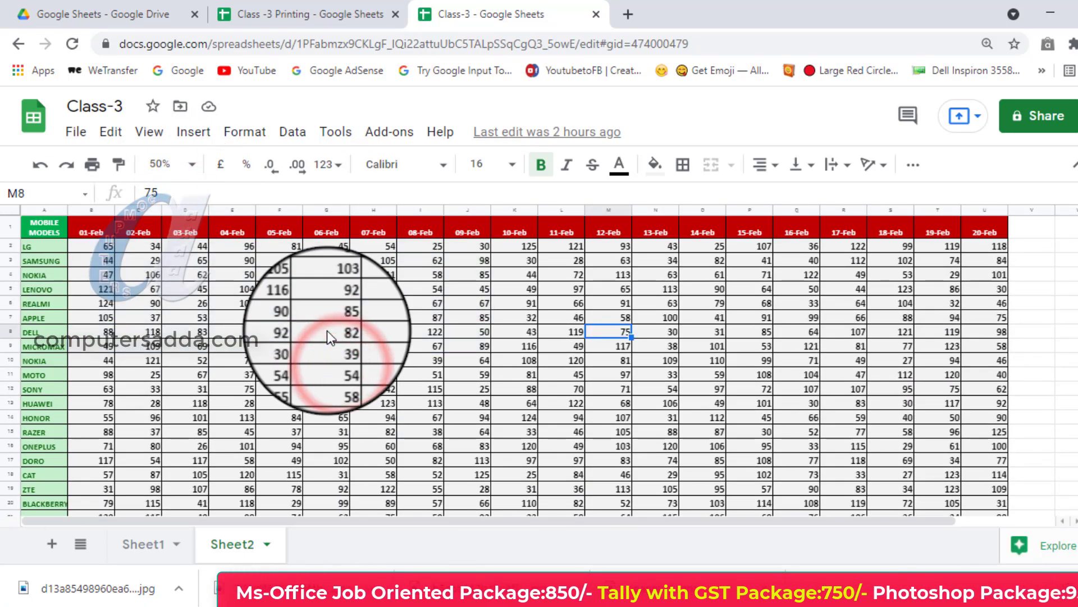
Open the print settings for Sheet2, set the page orientation to Landscape, and check how the date columns split across pages.
key(ctrl+p)
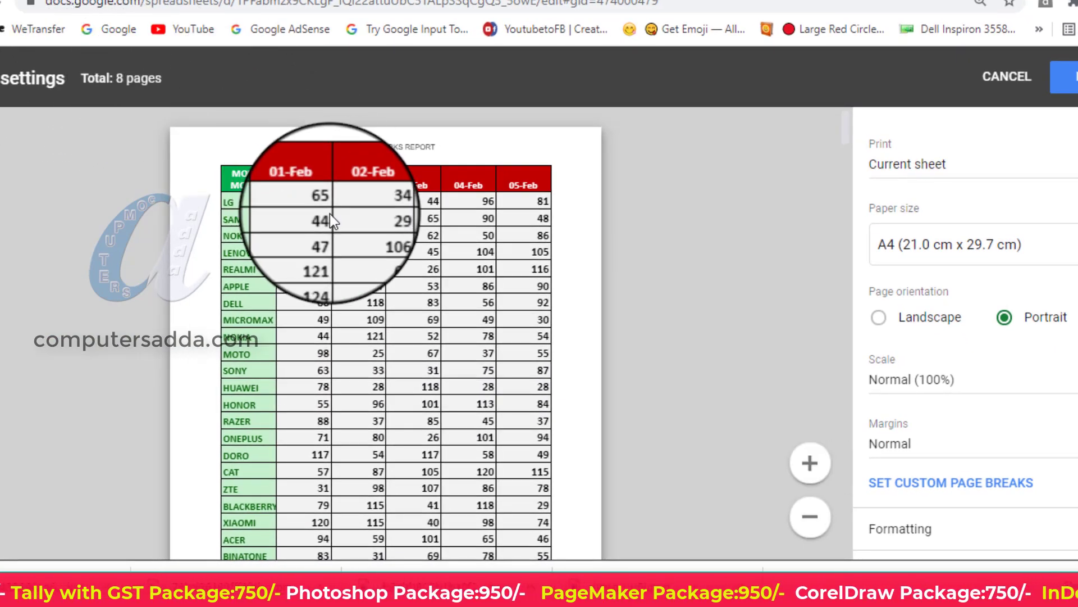
click(1007, 76)
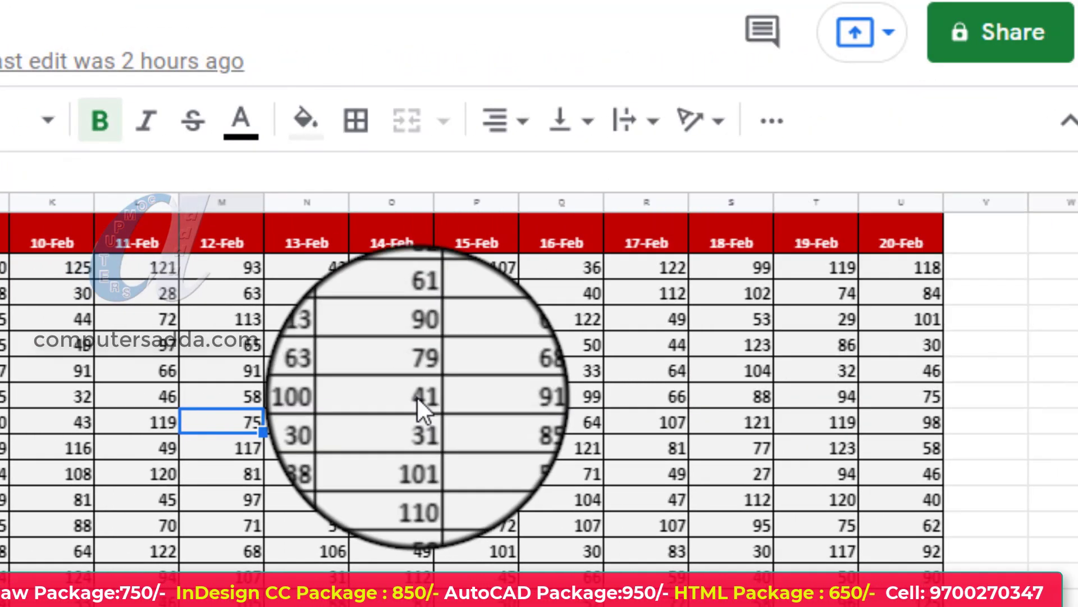
key(ctrl+p)
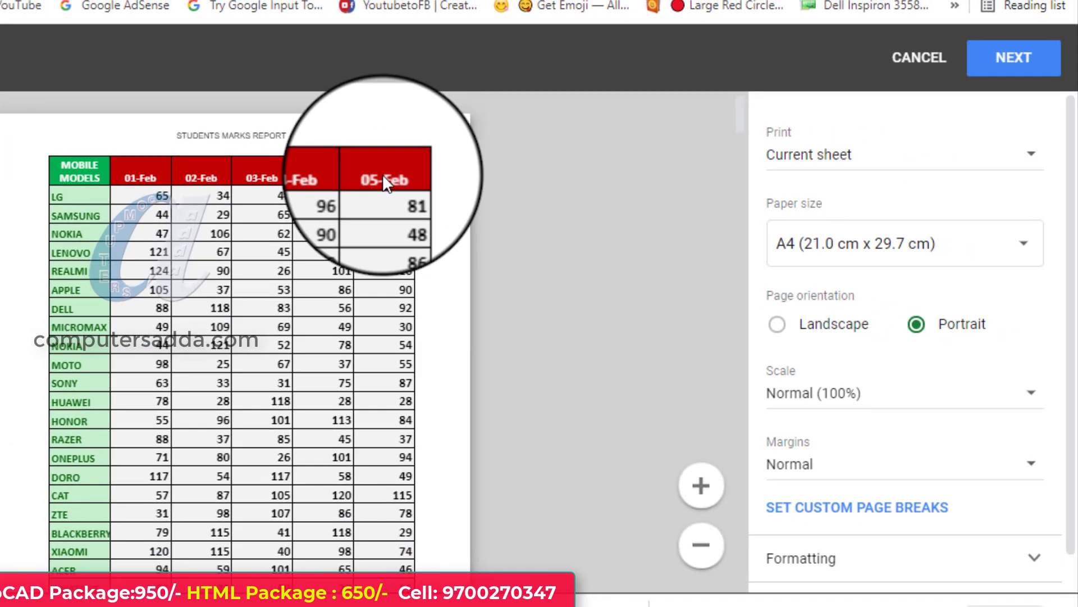
click(777, 324)
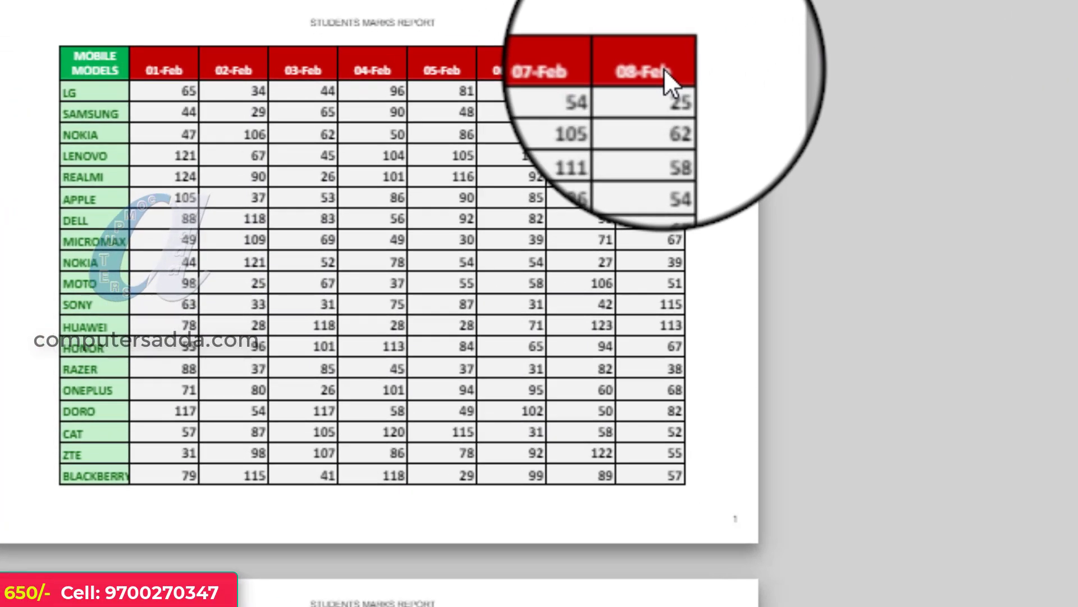
scroll(303, 315, down, 10)
scroll(418, 325, up, 3)
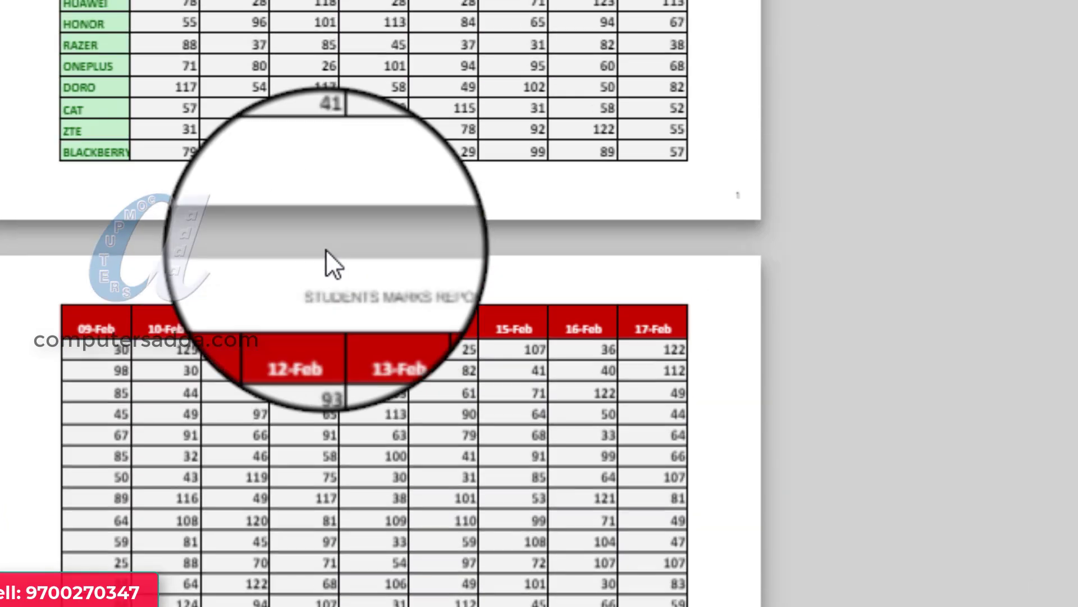
scroll(319, 239, down, 4)
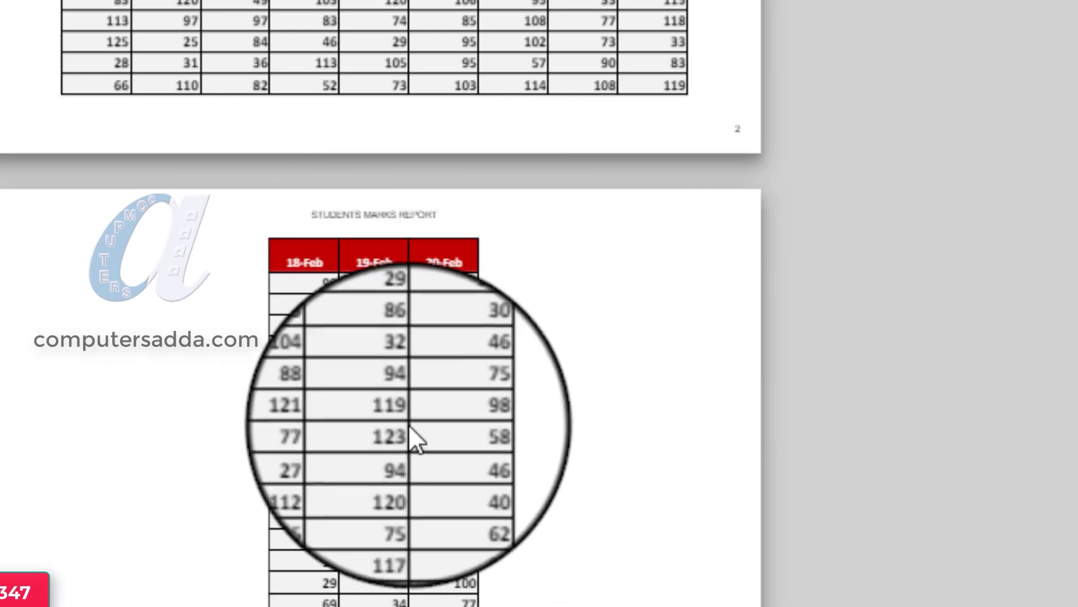
scroll(409, 423, down, 5)
scroll(410, 396, up, 10)
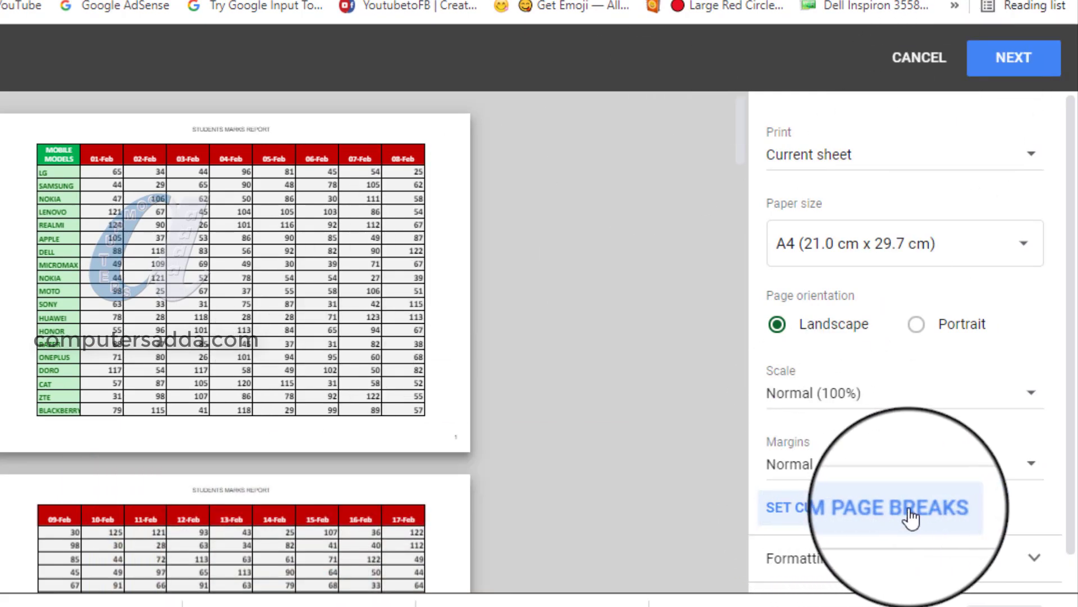
Open the custom page breaks and move the first column break to after the 10-Feb column.
click(908, 510)
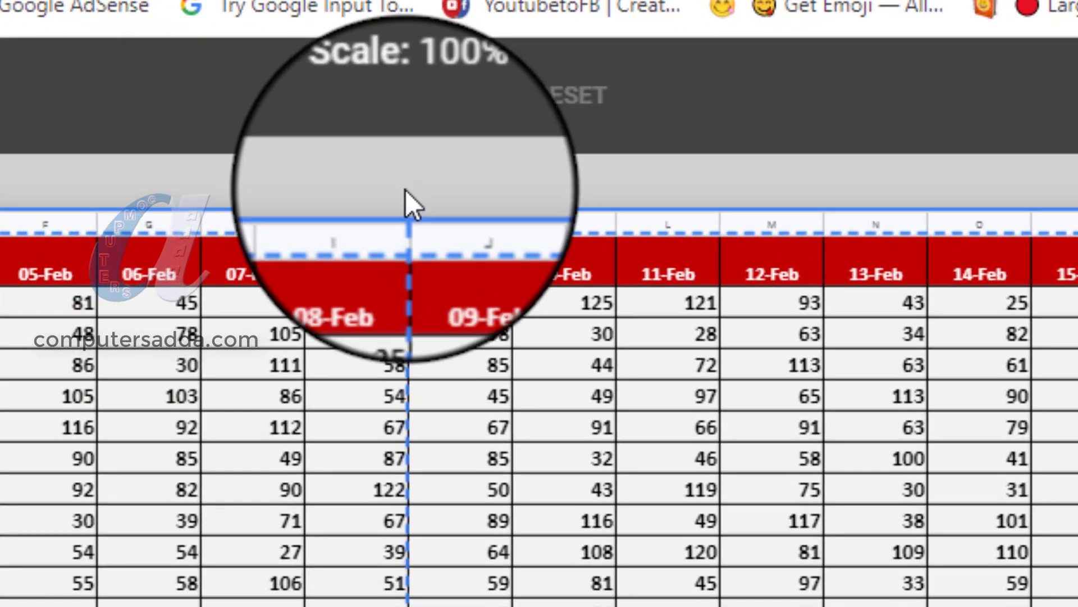
drag(406, 192, 615, 195)
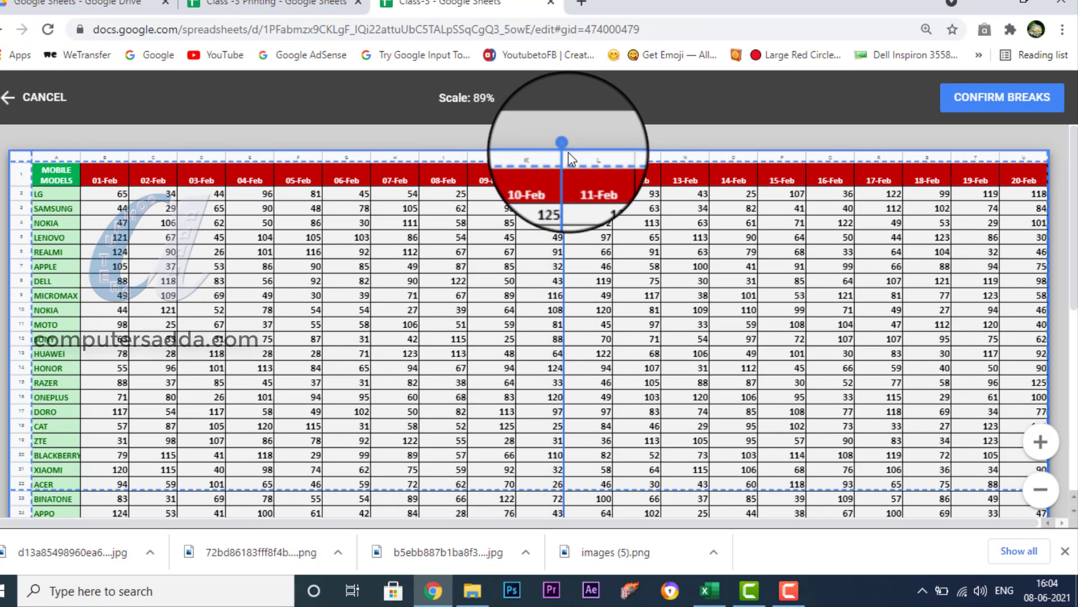
drag(572, 159, 572, 159)
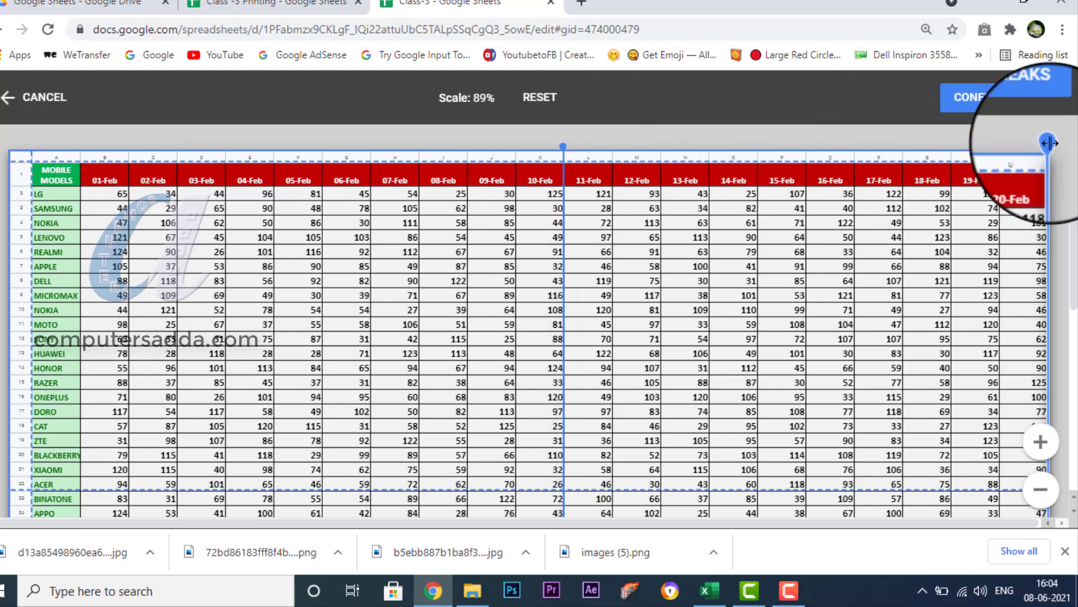
mouse_move(1048, 143)
mouse_down()
mouse_move(1002, 142)
mouse_move(1017, 163)
mouse_move(1048, 164)
mouse_up()
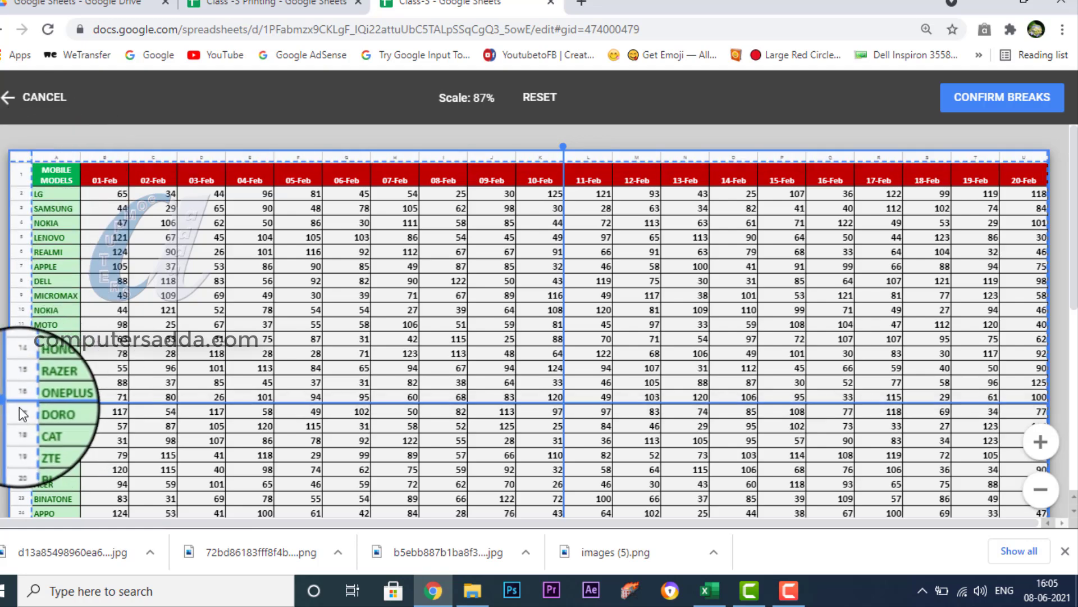
Move the row breaks to below row 17 (DORO) and below row 38 (RAZER), and confirm the breaks.
drag(14, 403, 14, 417)
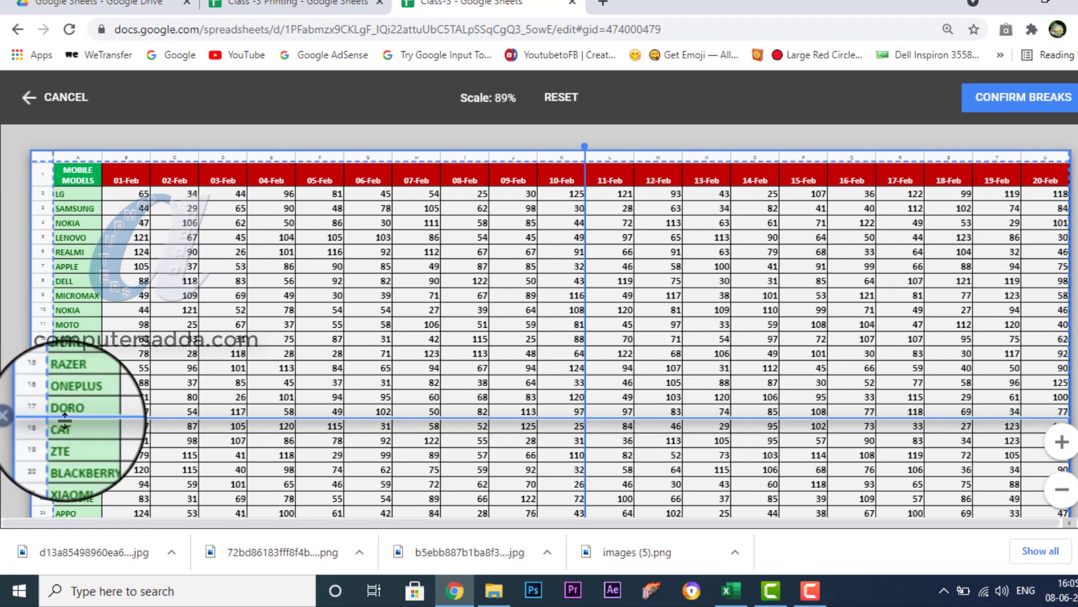
scroll(60, 417, down, 7)
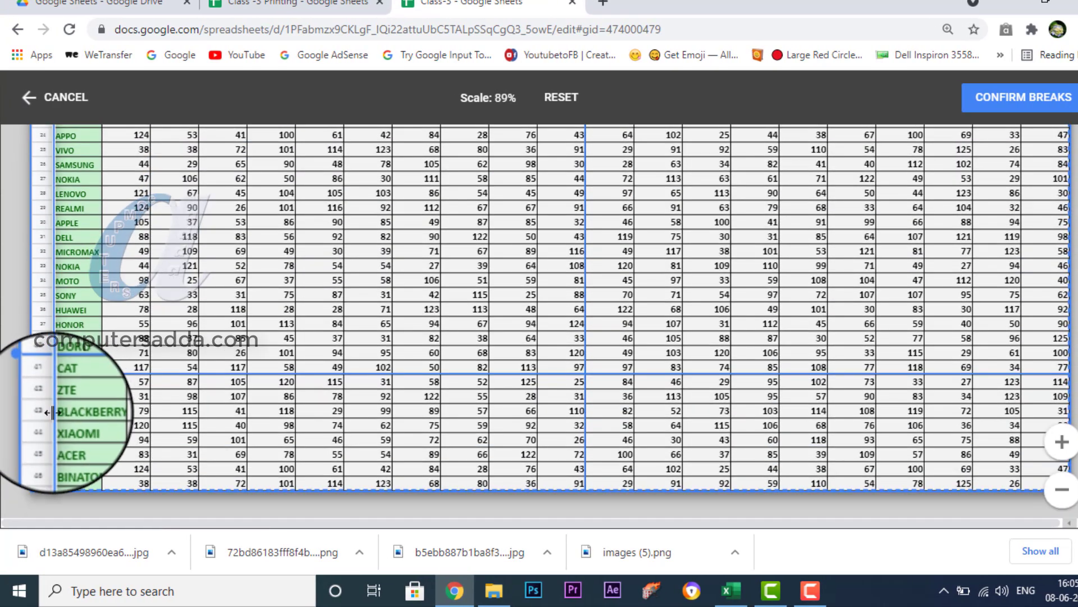
drag(40, 375, 43, 345)
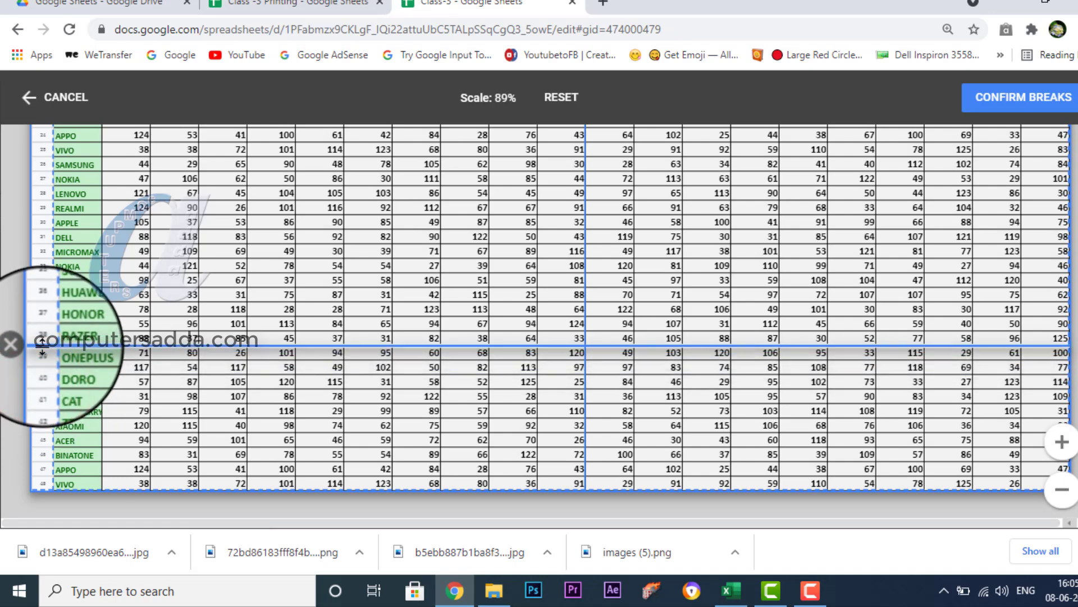
scroll(42, 345, up, 7)
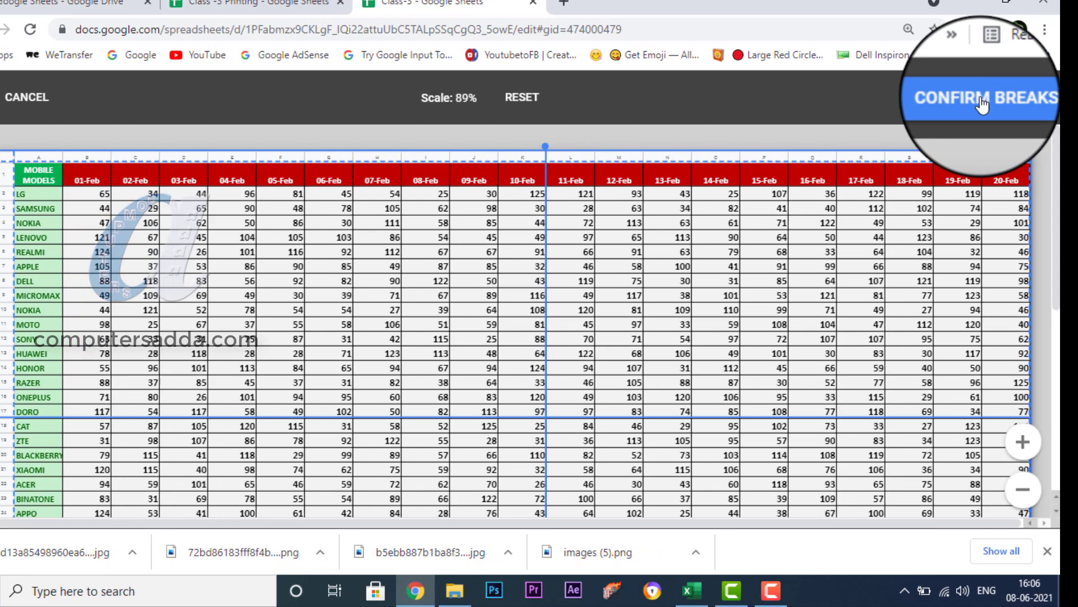
click(982, 103)
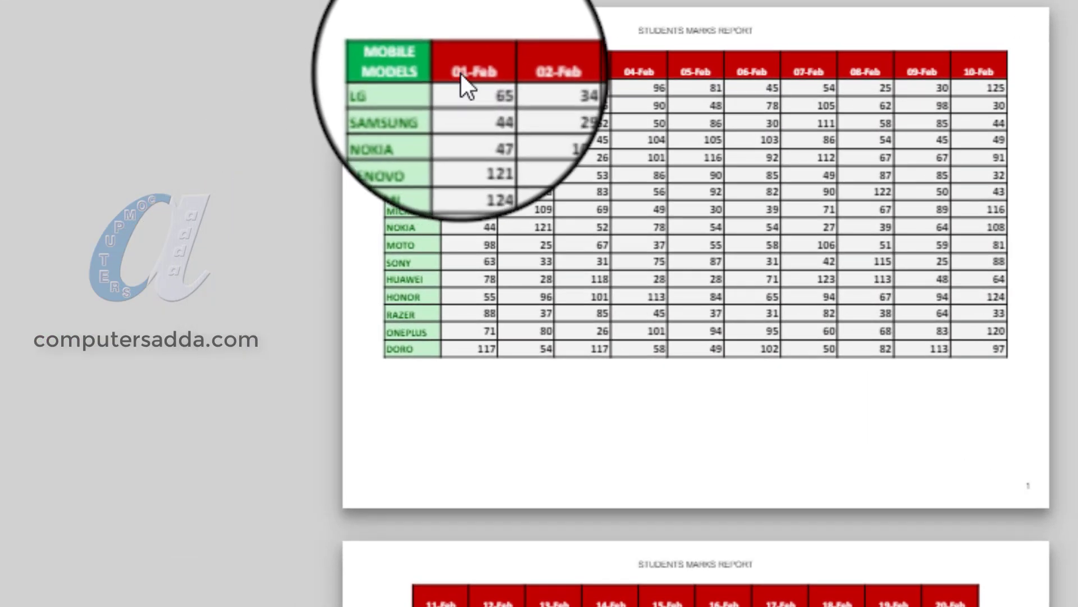
Look through the preview pages to check how the custom breaks divide the date columns and mobile model rows.
scroll(444, 561, down, 3)
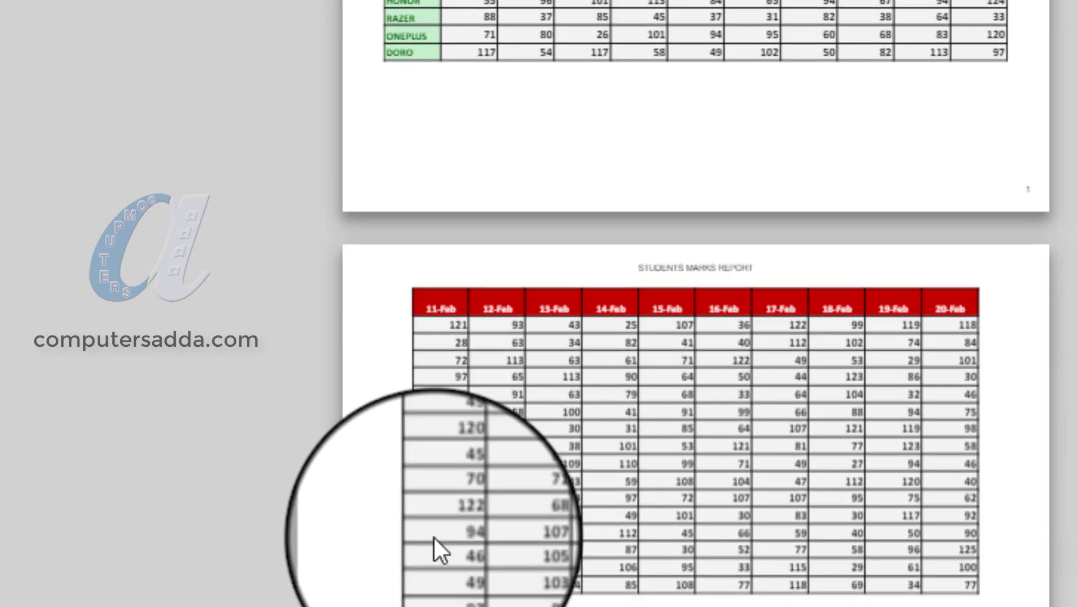
scroll(665, 133, up, 3)
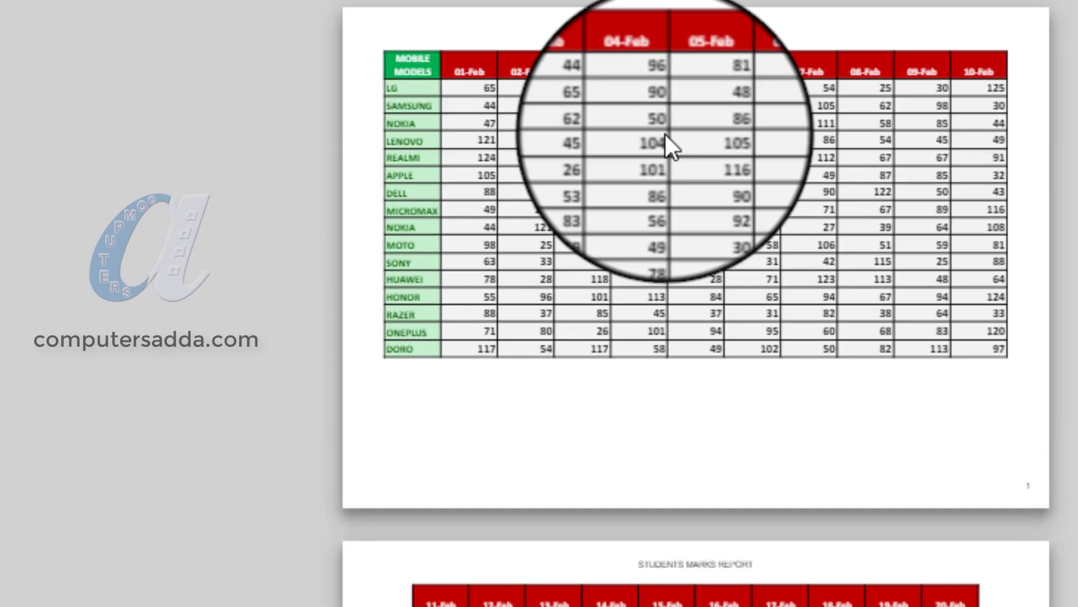
scroll(664, 134, down, 6)
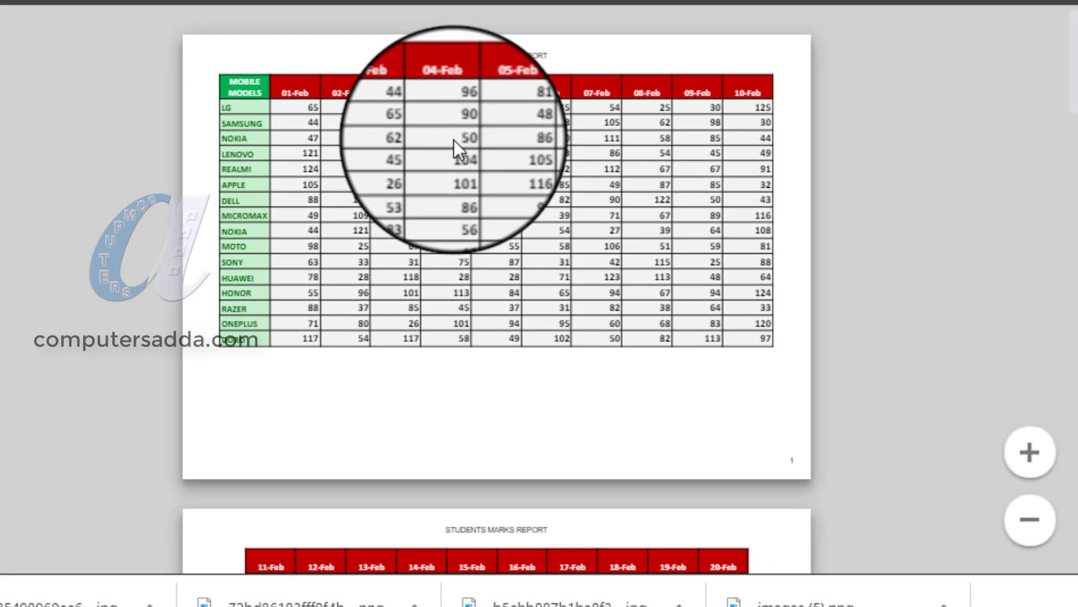
scroll(454, 140, down, 3)
scroll(456, 143, up, 3)
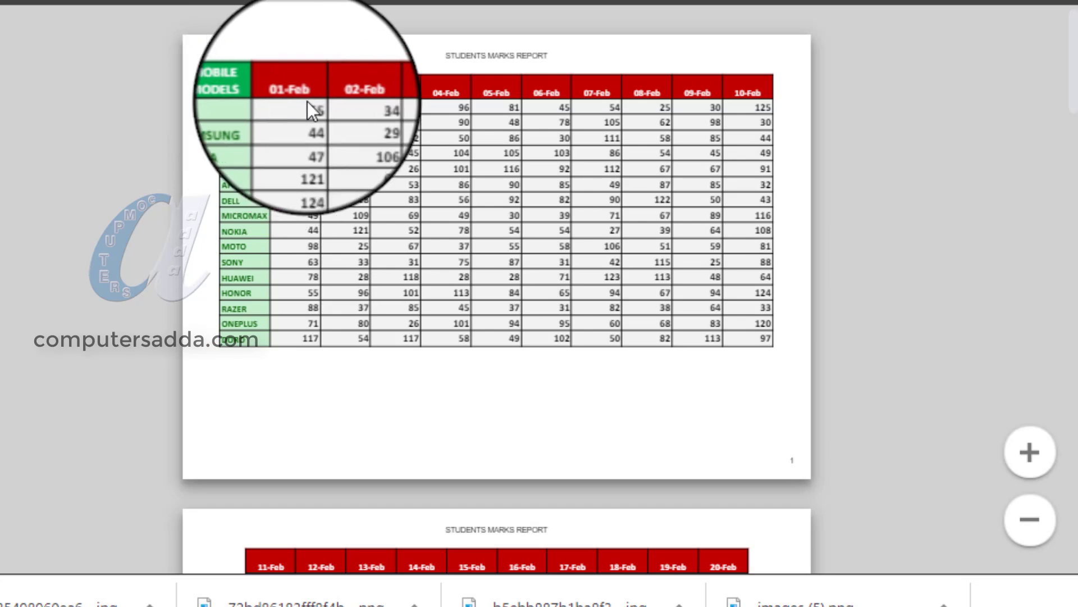
scroll(595, 104, down, 5)
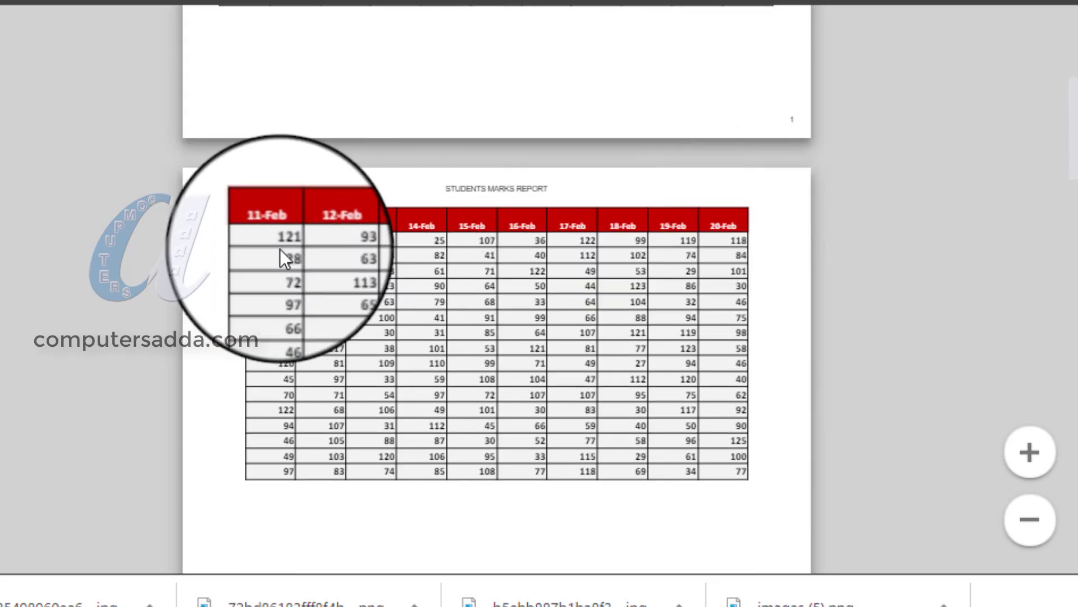
scroll(279, 453, down, 5)
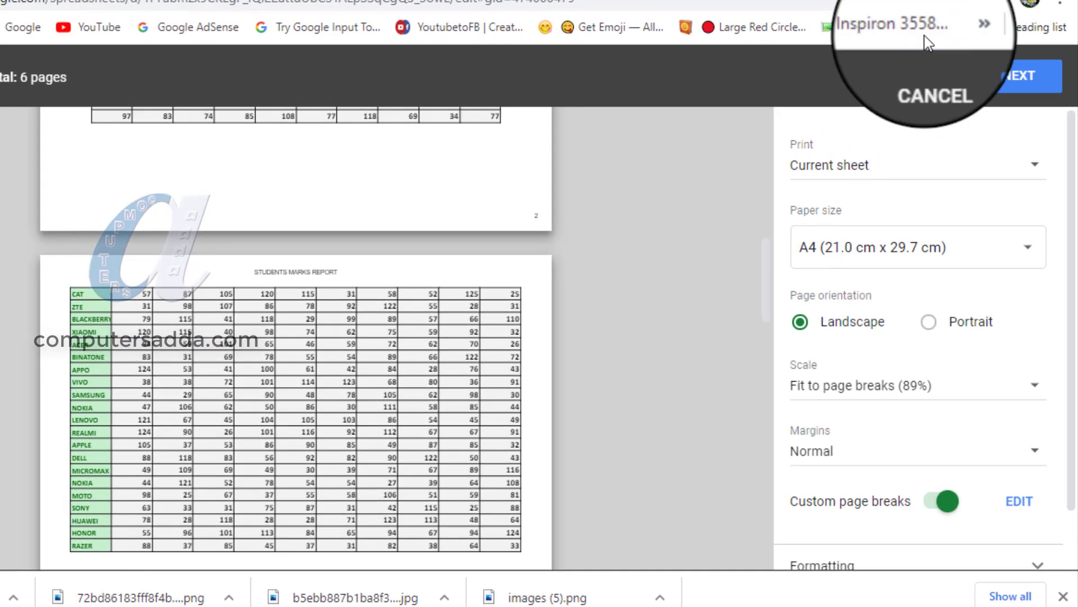
Check the row and column header repeat options under headers and footers, and return to the sheet.
scroll(821, 356, down, 1)
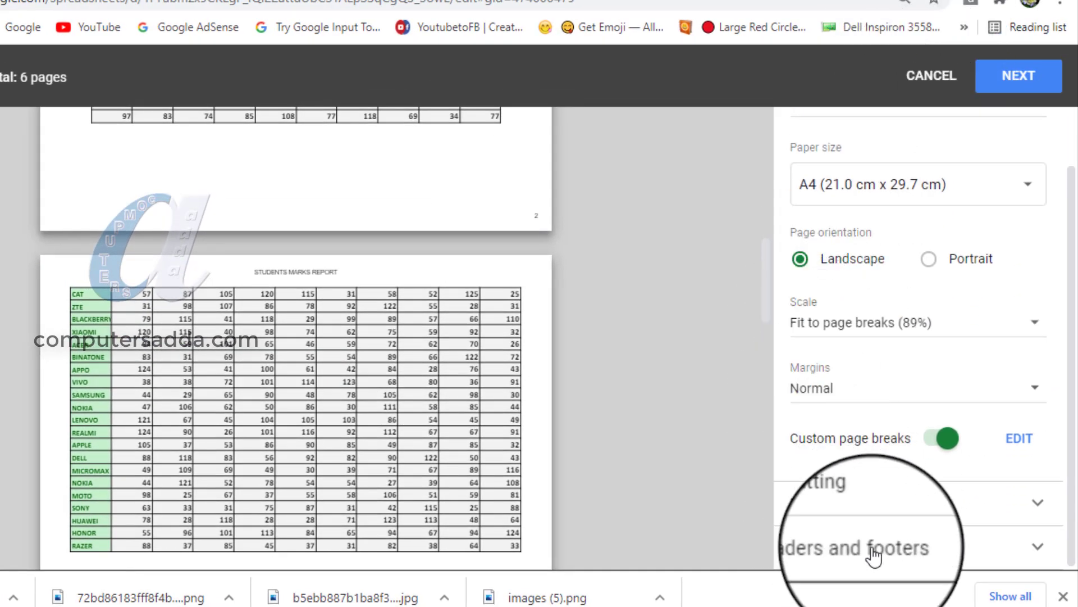
click(965, 544)
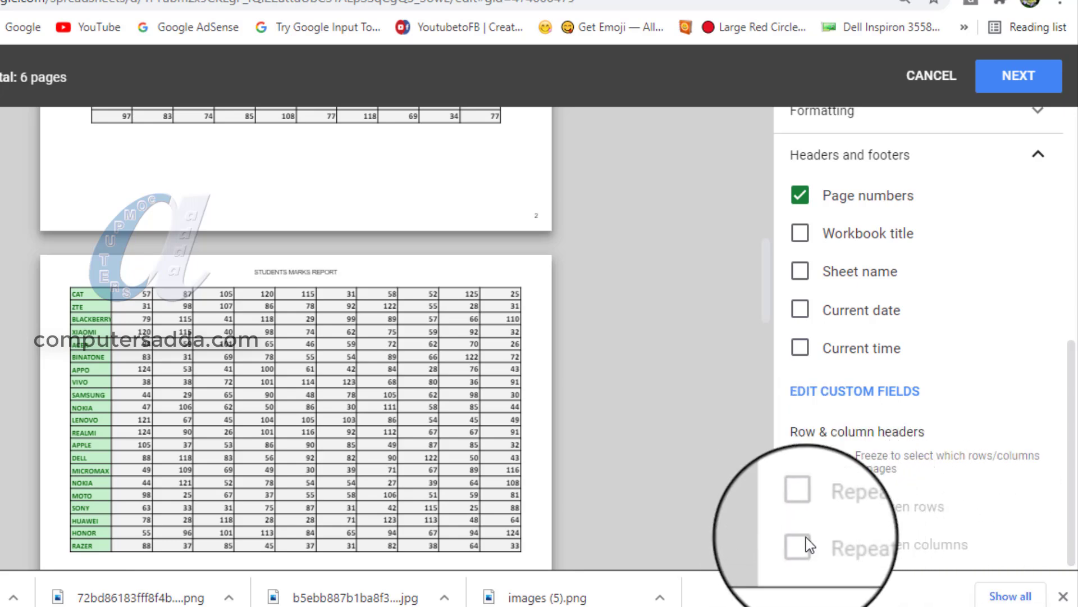
click(949, 76)
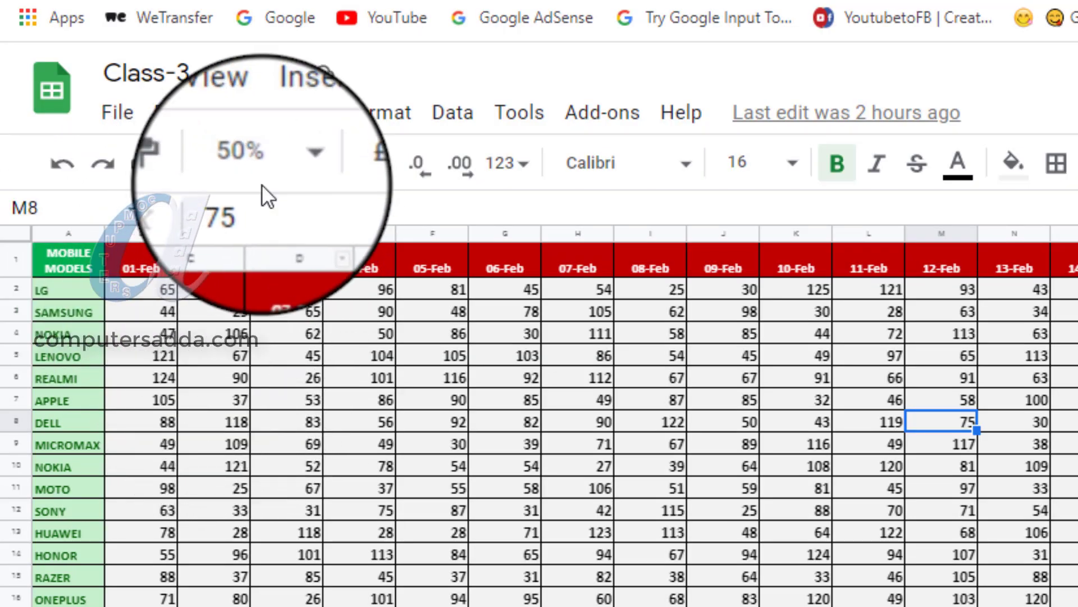
Set the sheet zoom to 150% and freeze the mobile models column A and the date header row 1.
click(295, 162)
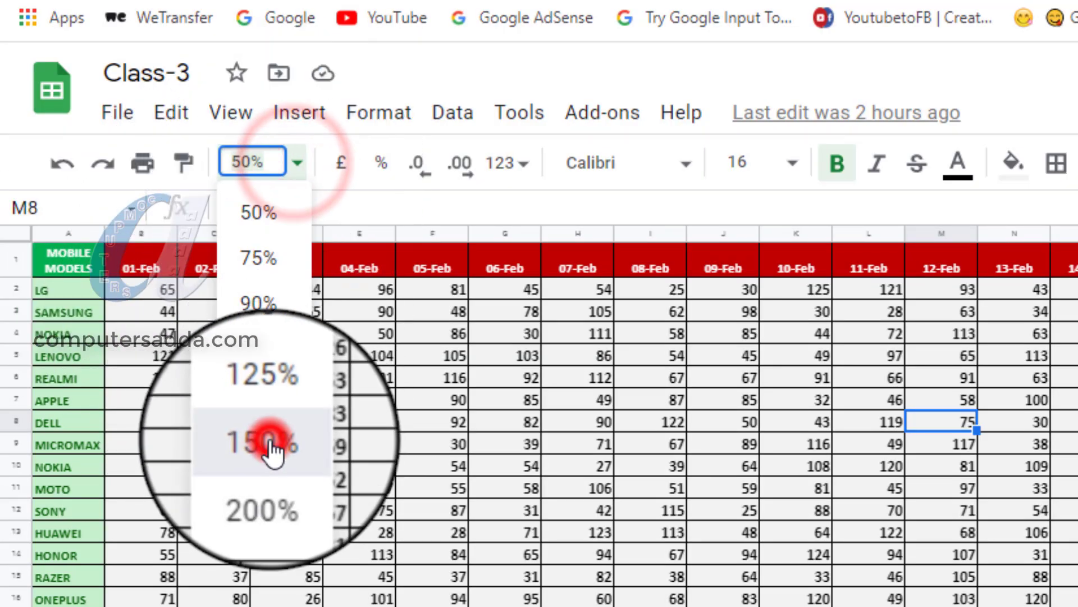
click(272, 442)
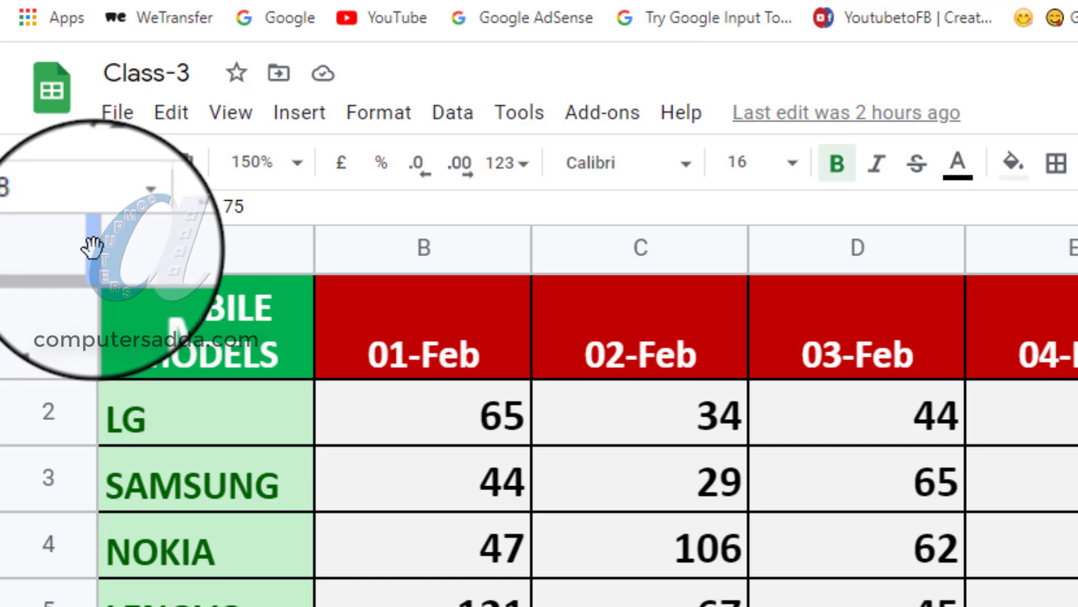
drag(92, 246, 313, 242)
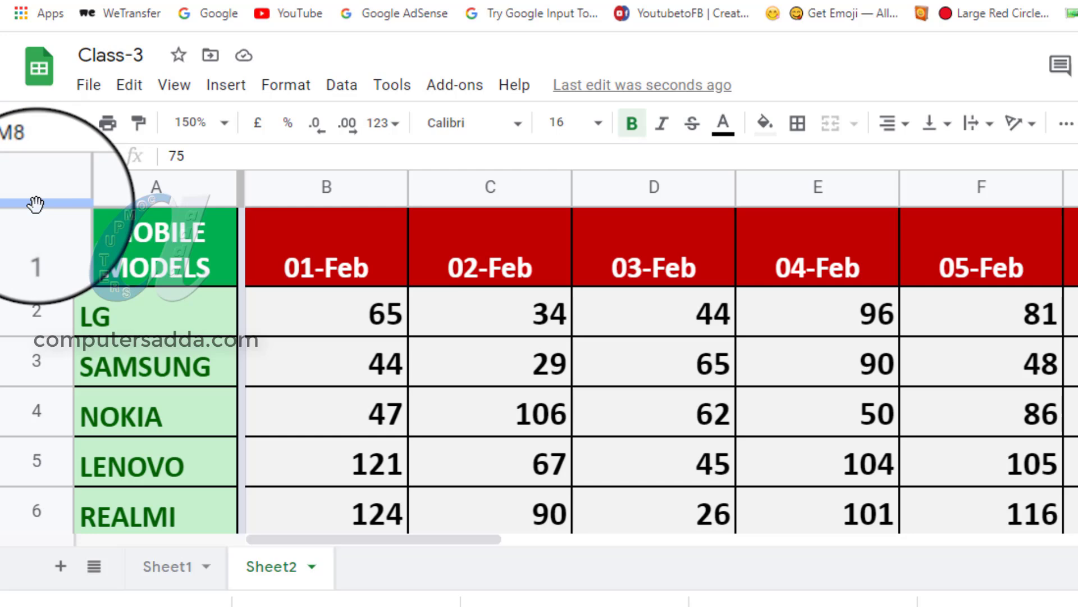
drag(36, 203, 36, 290)
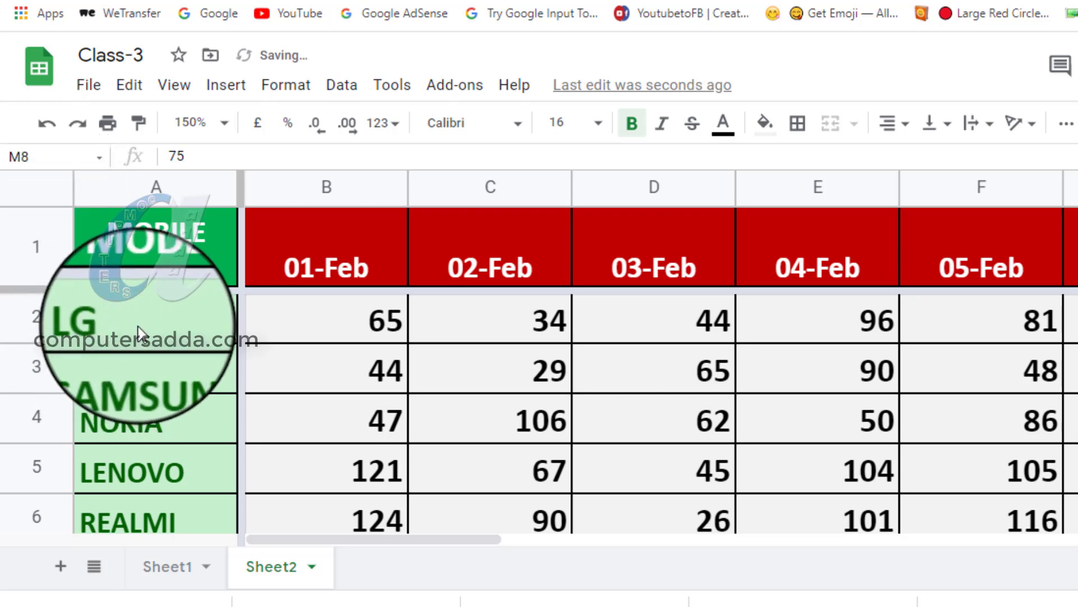
Set the sheet zoom to 125% and move through the rows and columns to check the frozen header row and column.
click(224, 122)
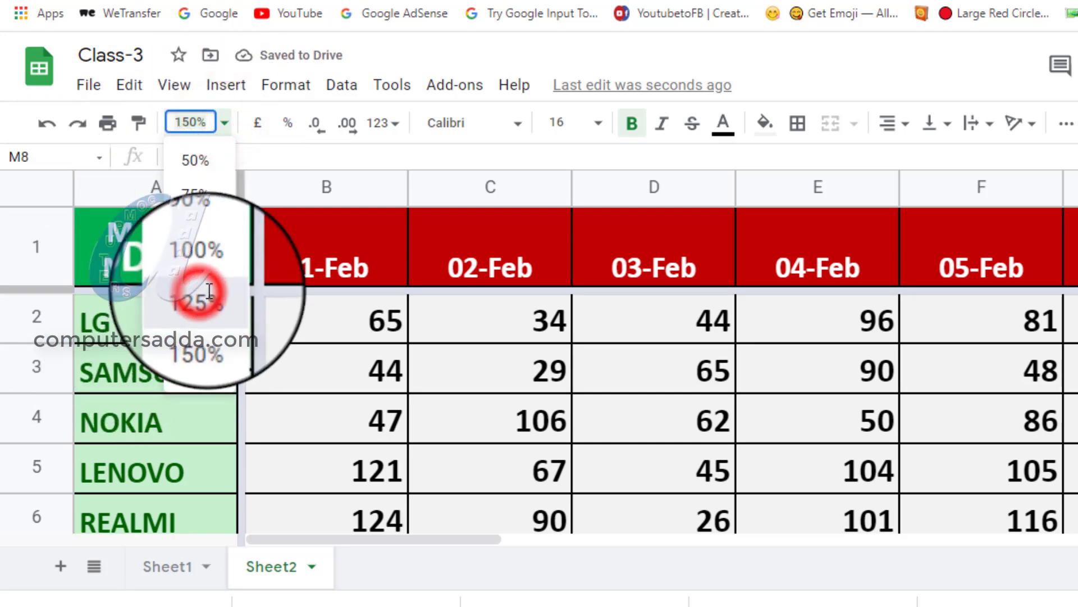
click(209, 290)
scroll(298, 342, down, 10)
scroll(296, 340, up, 9)
scroll(301, 340, down, 8)
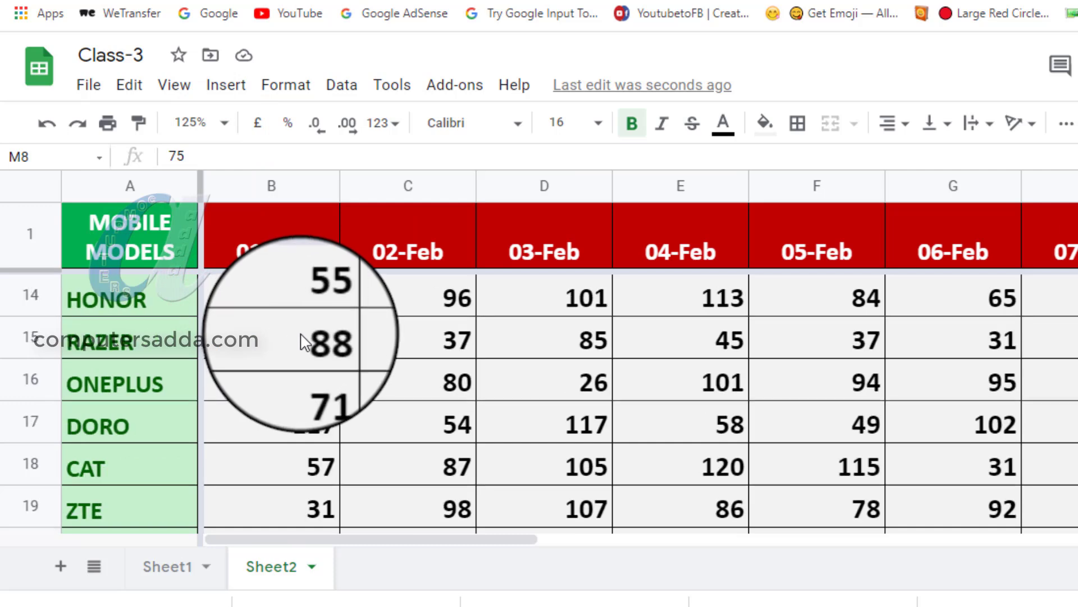
scroll(301, 335, down, 8)
scroll(301, 331, up, 7)
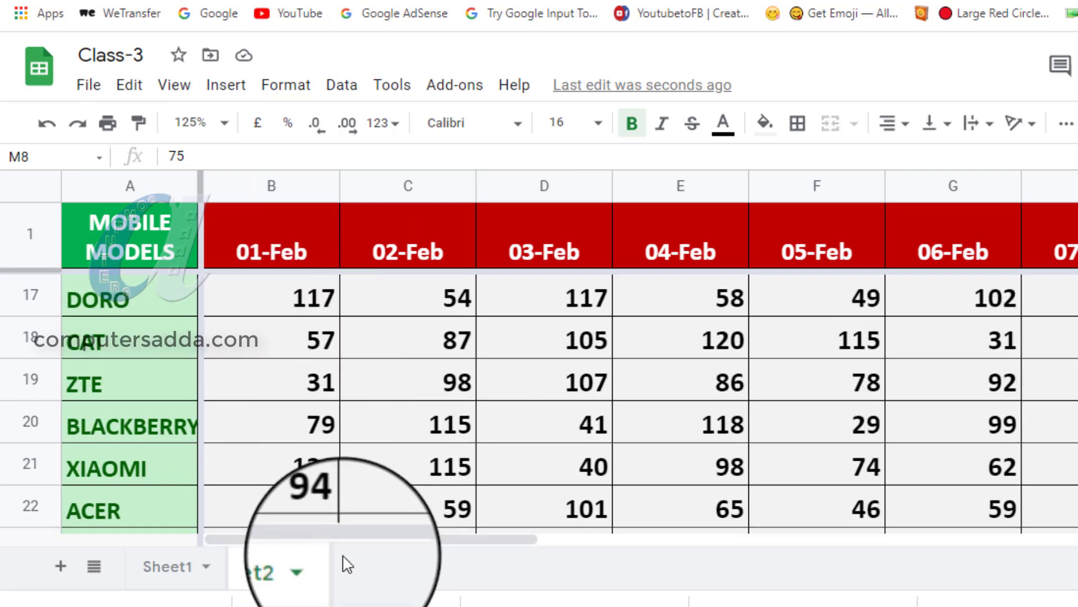
drag(353, 534, 269, 530)
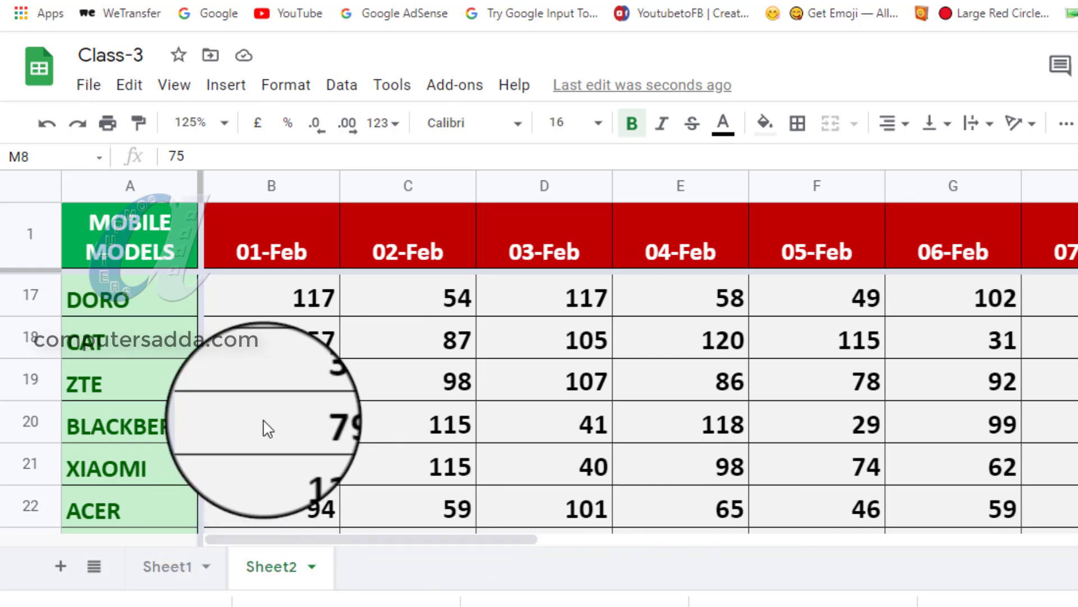
Open the print settings and check the preview pages for the repeated date header row and mobile models column.
key(ctrl+p)
scroll(338, 372, down, 7)
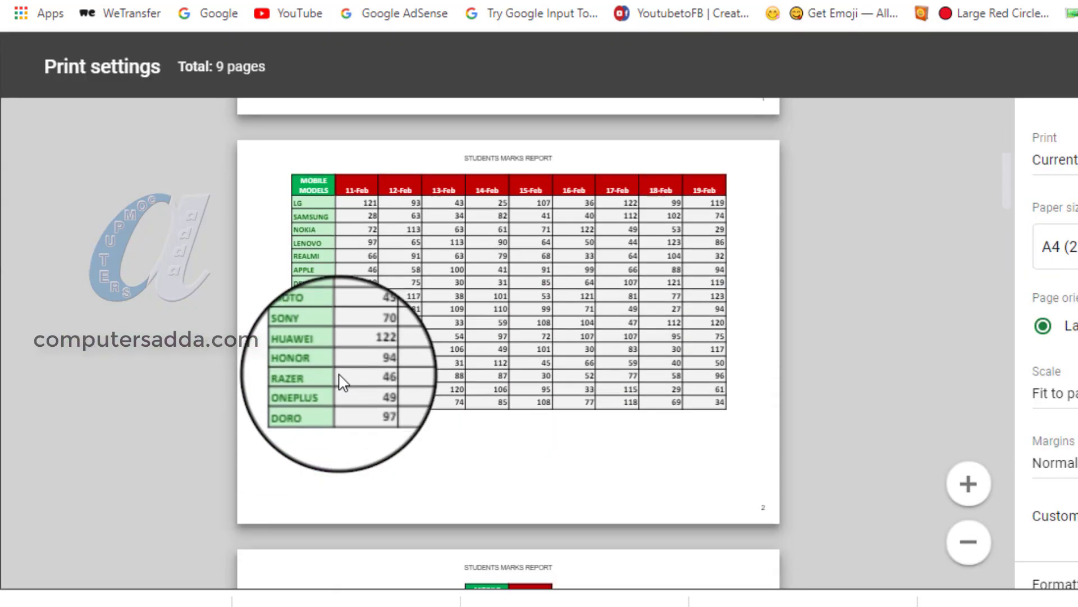
scroll(341, 382, up, 4)
scroll(340, 376, up, 3)
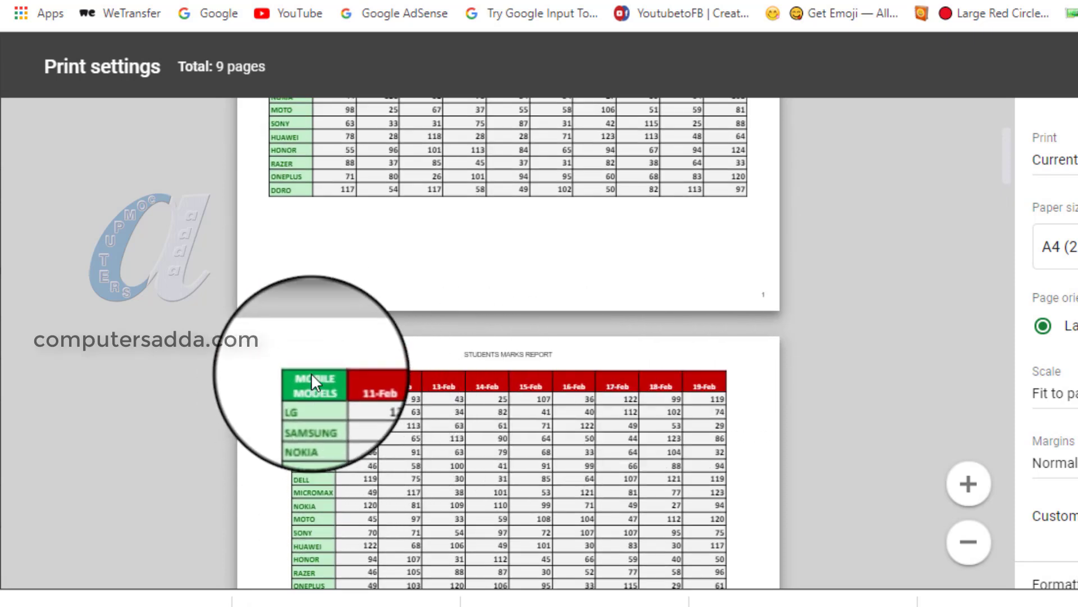
scroll(308, 415, down, 10)
scroll(315, 427, up, 15)
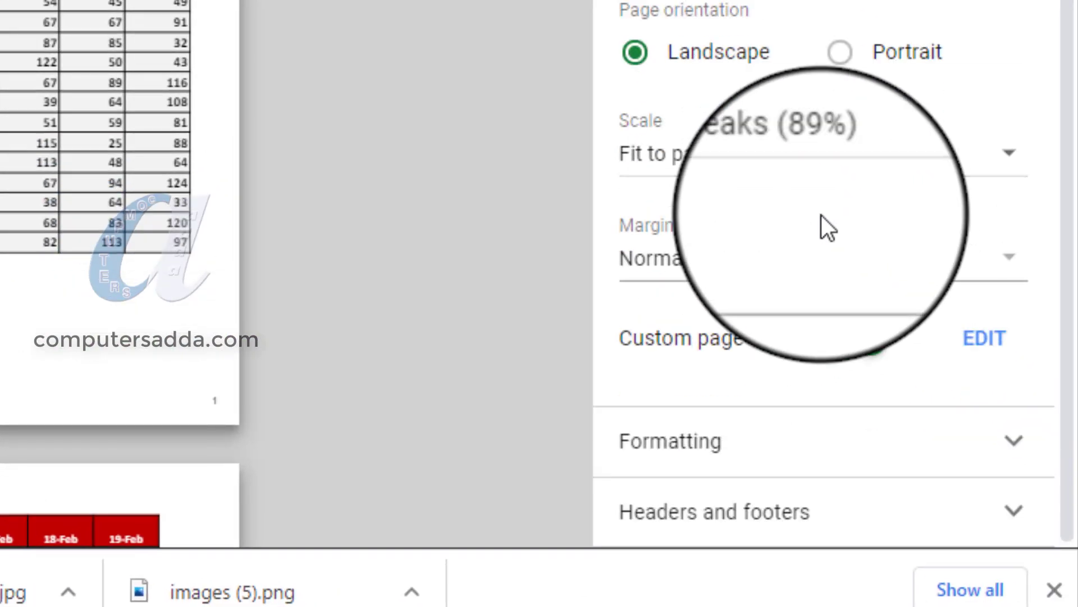
Turn off repeating frozen rows and frozen columns under headers and footers, and check the preview pages.
click(753, 513)
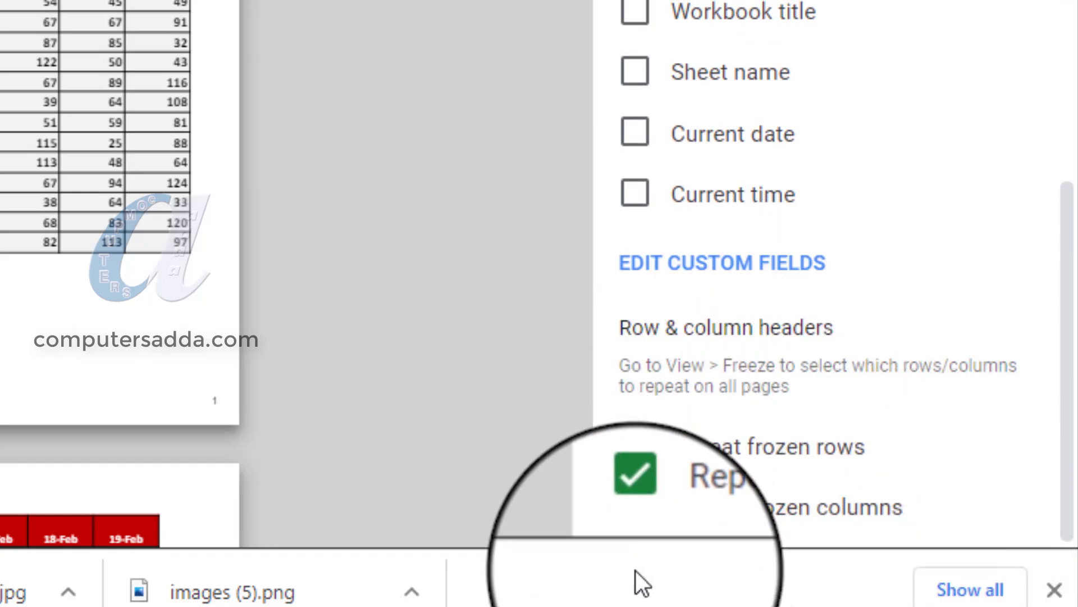
click(636, 445)
click(637, 518)
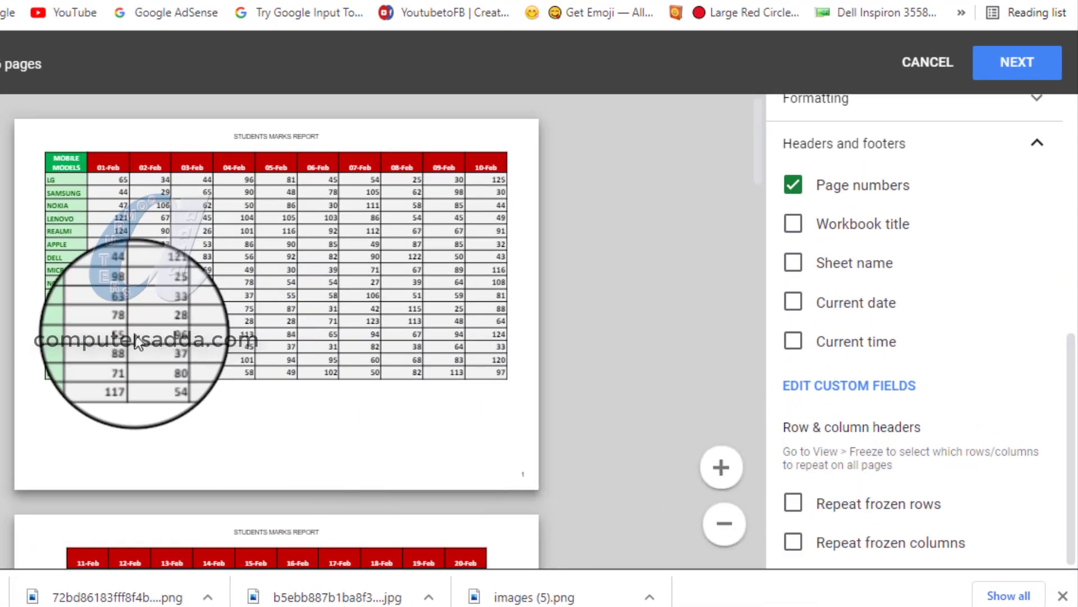
scroll(156, 313, down, 5)
scroll(191, 351, up, 5)
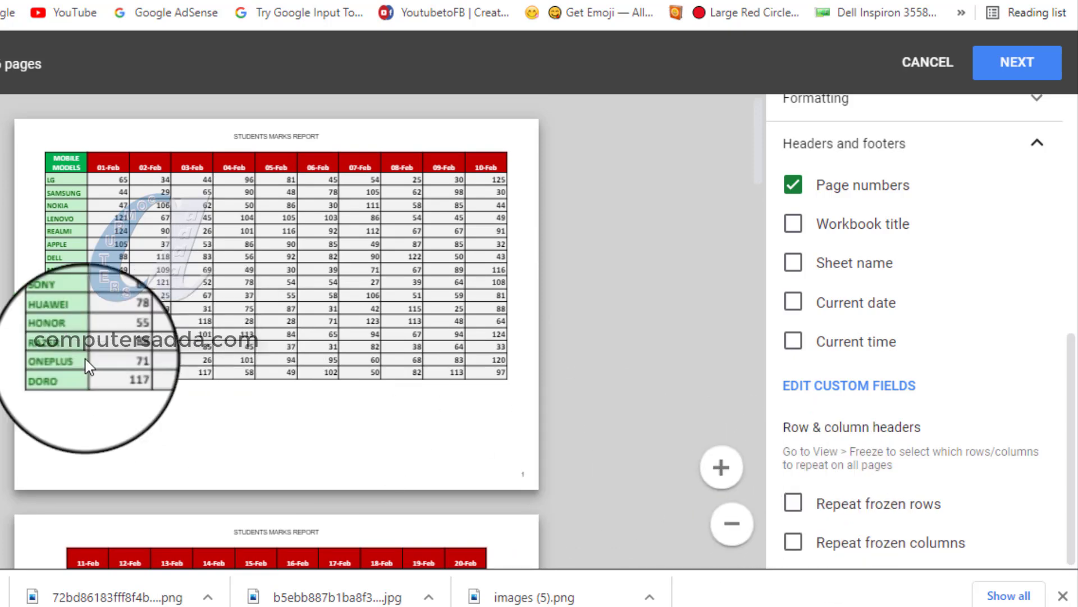
scroll(90, 349, down, 13)
scroll(89, 402, up, 5)
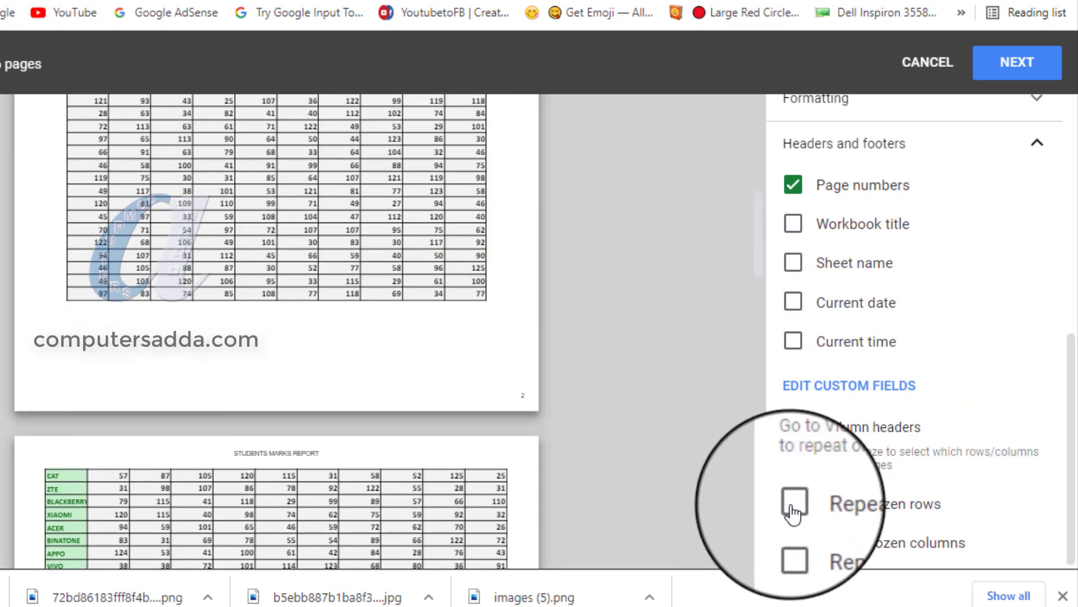
Turn on repeating frozen rows and frozen columns for all pages, checking the headers on the preview pages.
click(794, 508)
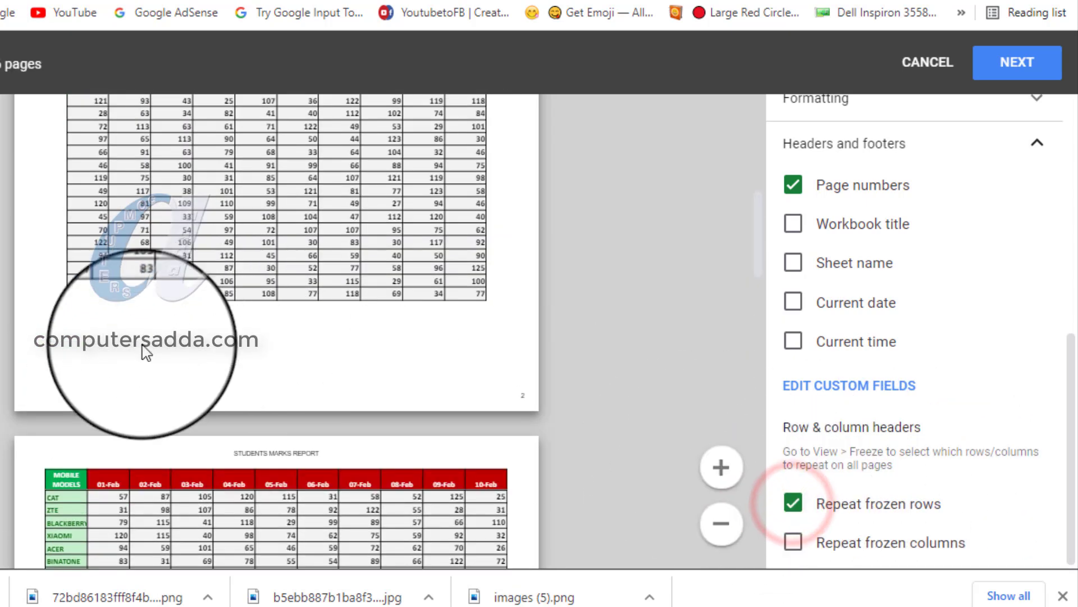
scroll(146, 348, down, 5)
scroll(146, 349, down, 7)
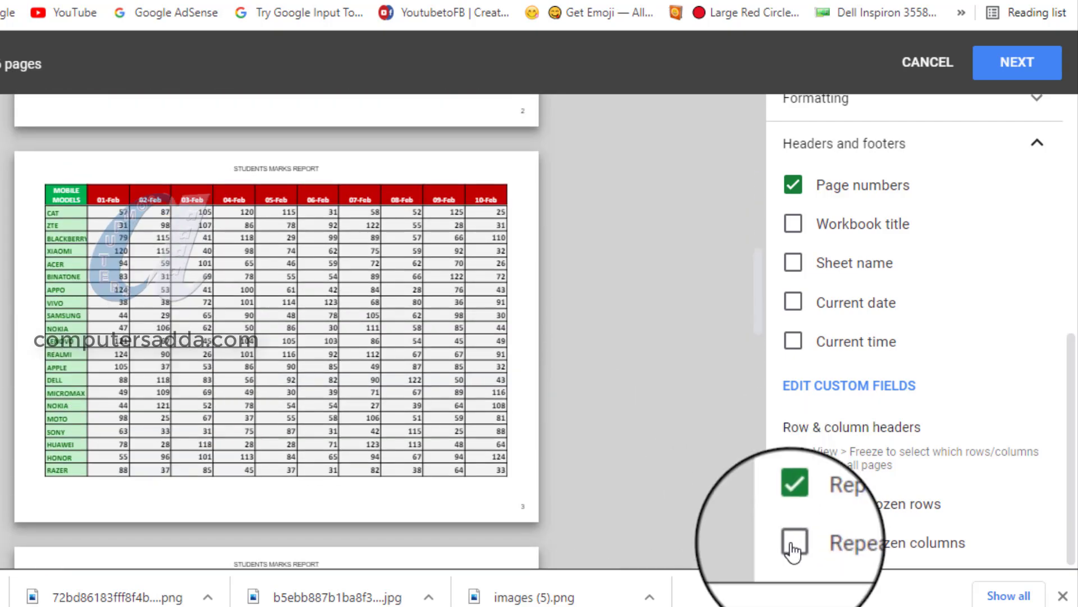
click(793, 548)
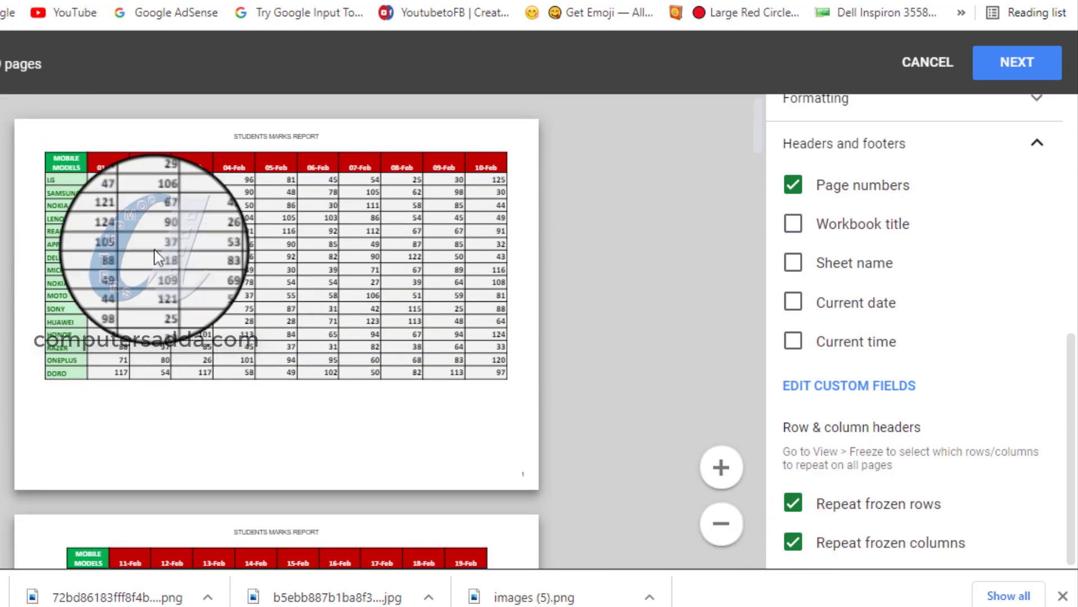
scroll(87, 231, down, 10)
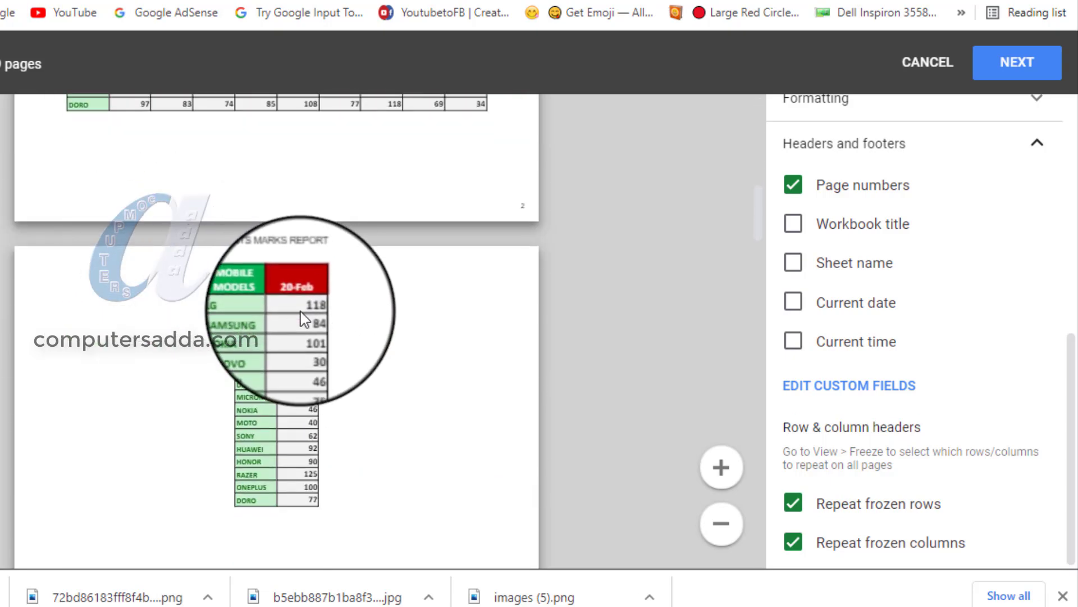
scroll(302, 318, up, 6)
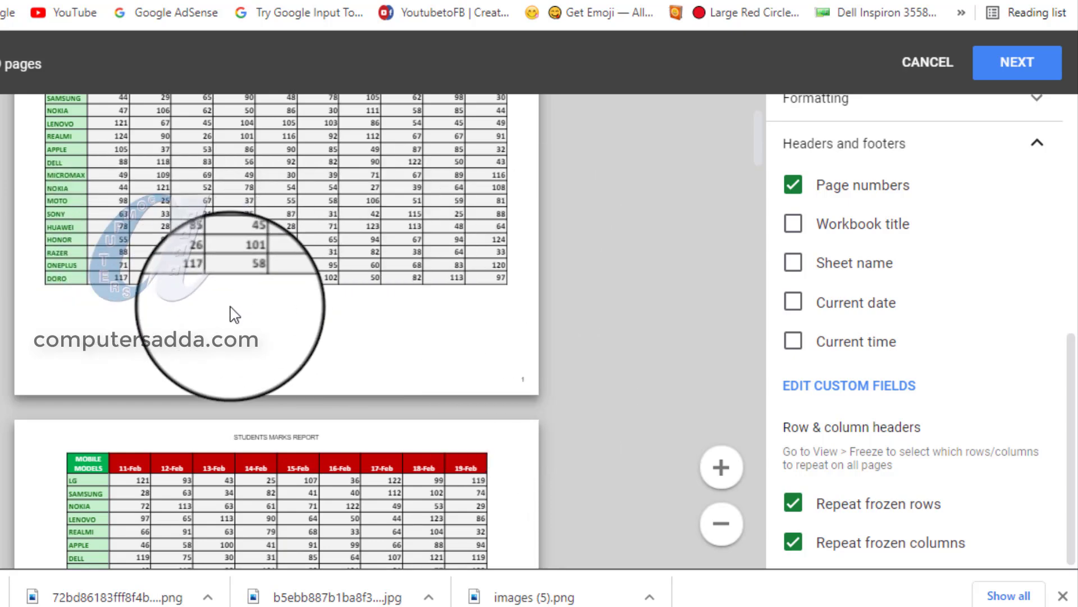
Switch the margins to custom numbers, set the left and right margins to 0.5 cm, and check the preview pages.
scroll(958, 281, up, 8)
scroll(843, 337, down, 2)
click(861, 354)
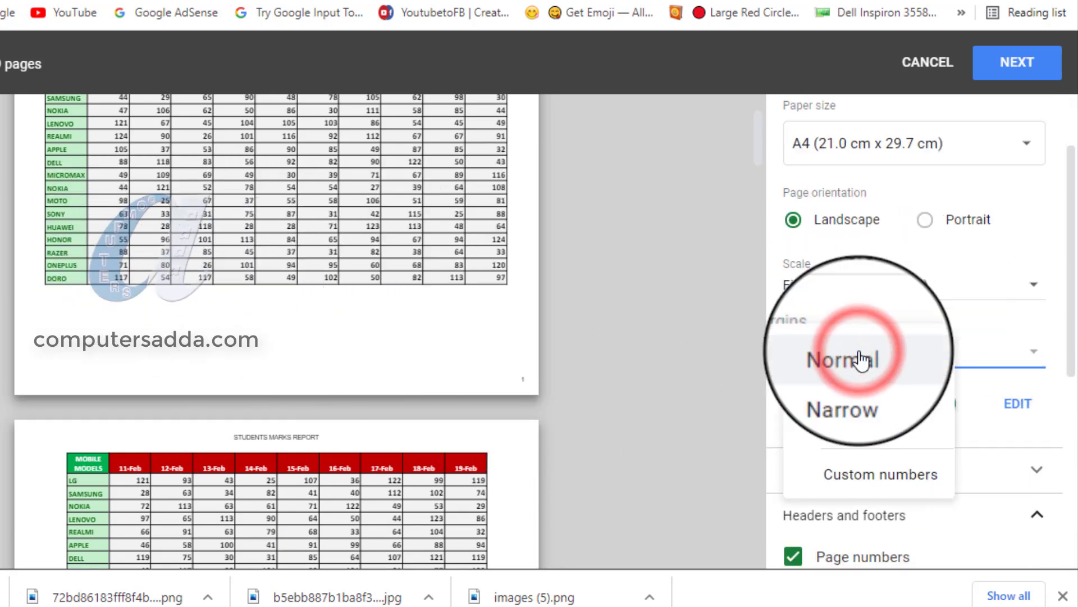
click(868, 480)
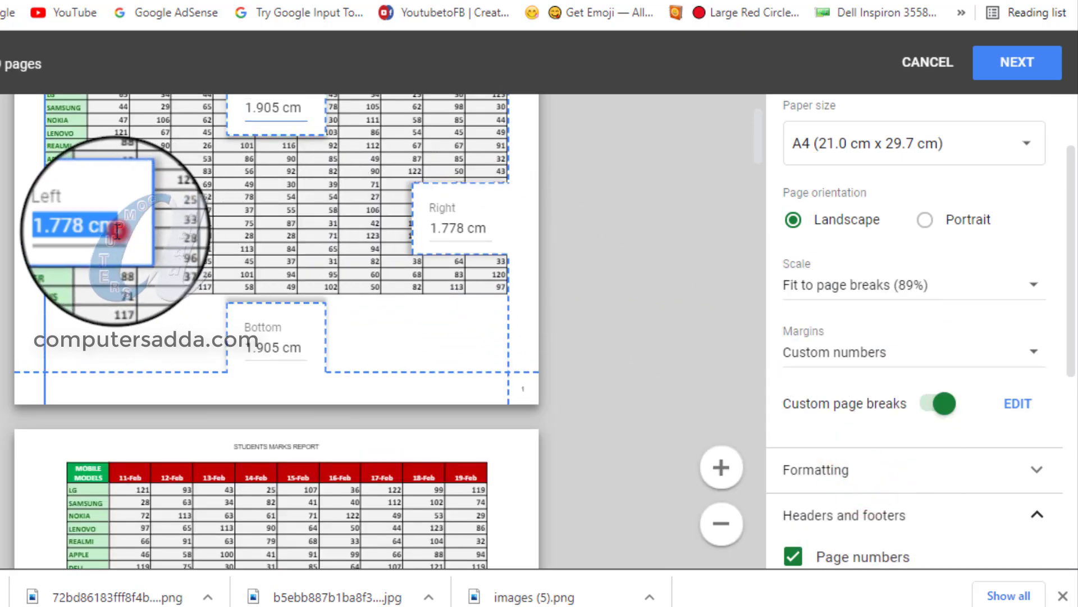
drag(117, 231, 22, 228)
text(0.5)
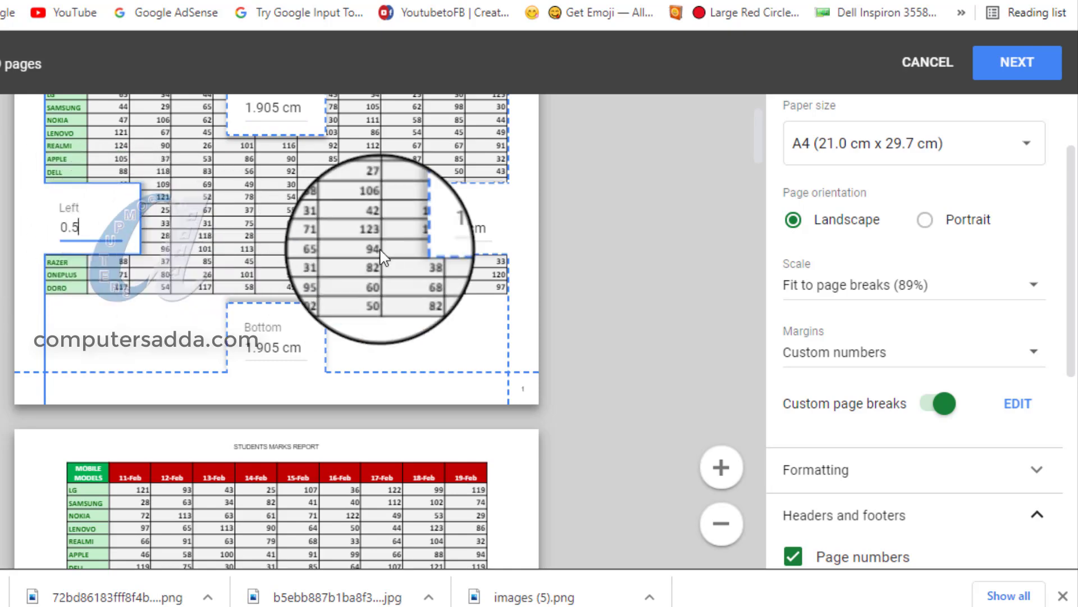
click(431, 240)
text(0.5)
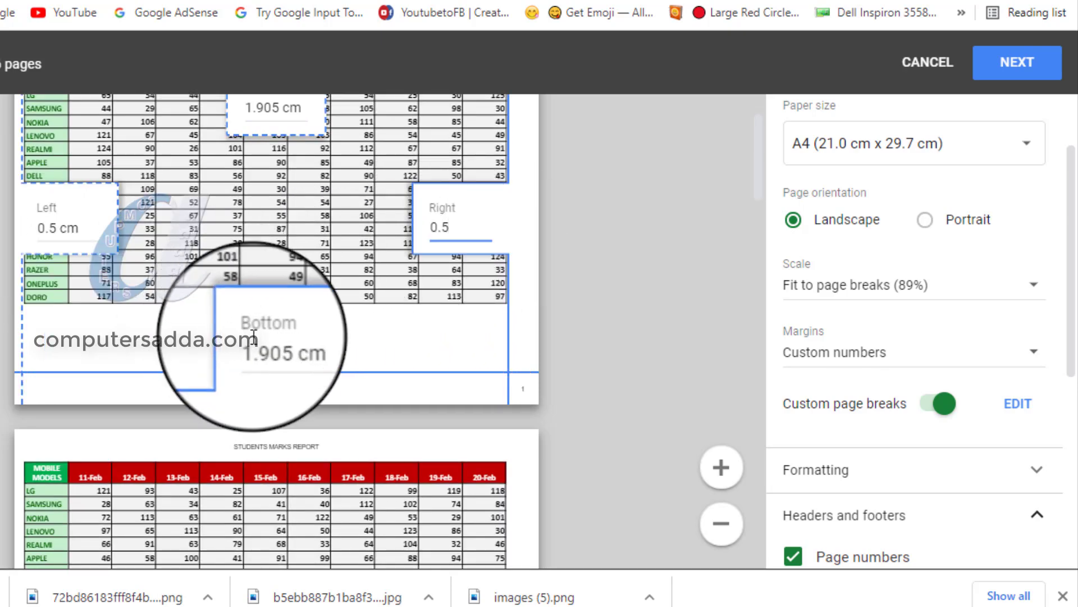
click(273, 339)
scroll(275, 342, up, 2)
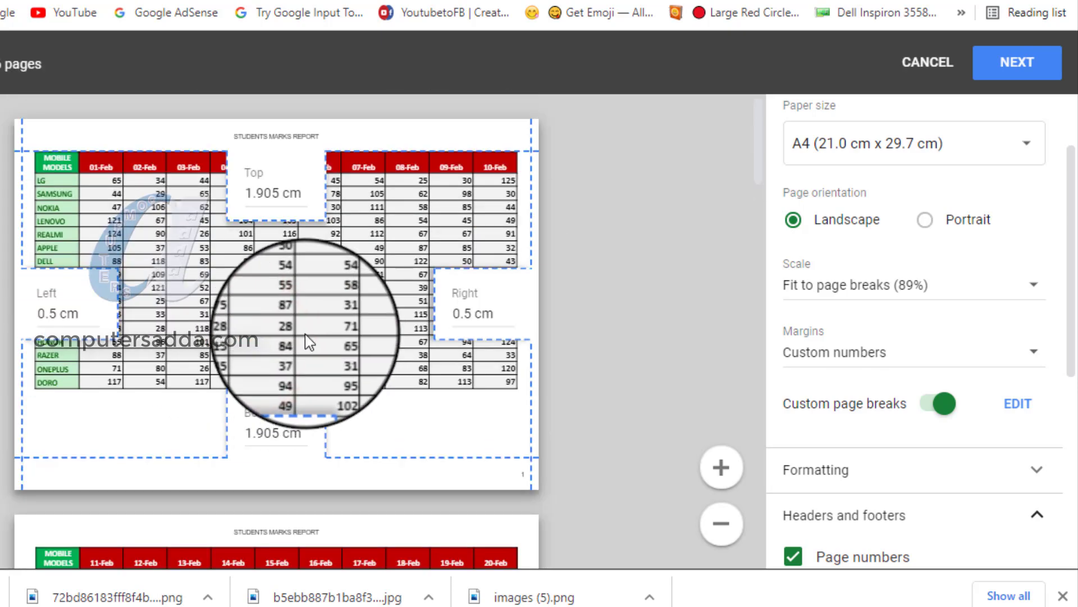
scroll(304, 340, down, 12)
scroll(307, 337, down, 18)
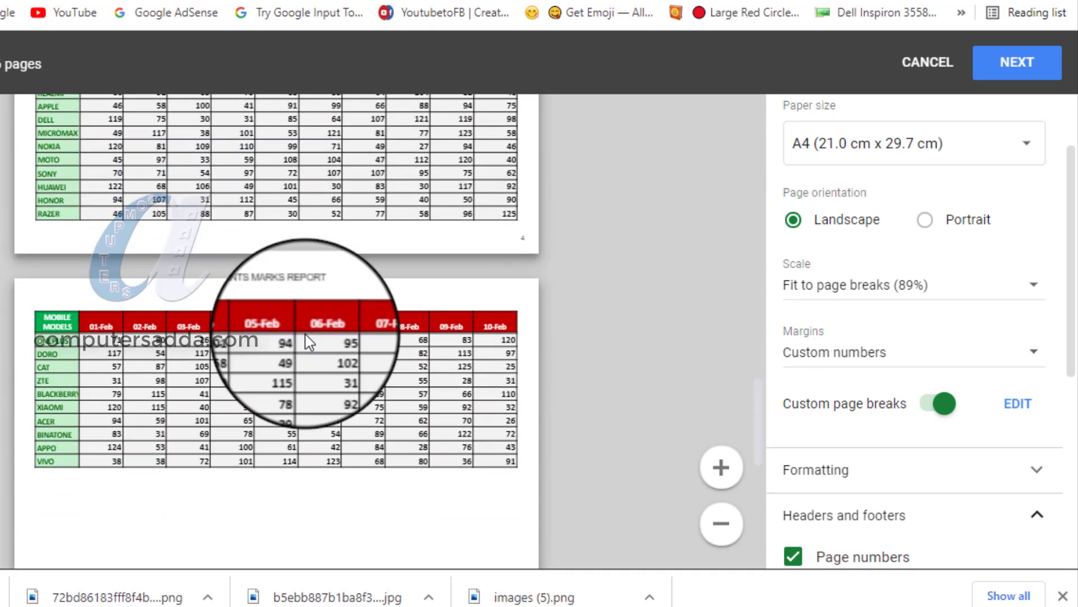
scroll(306, 340, up, 10)
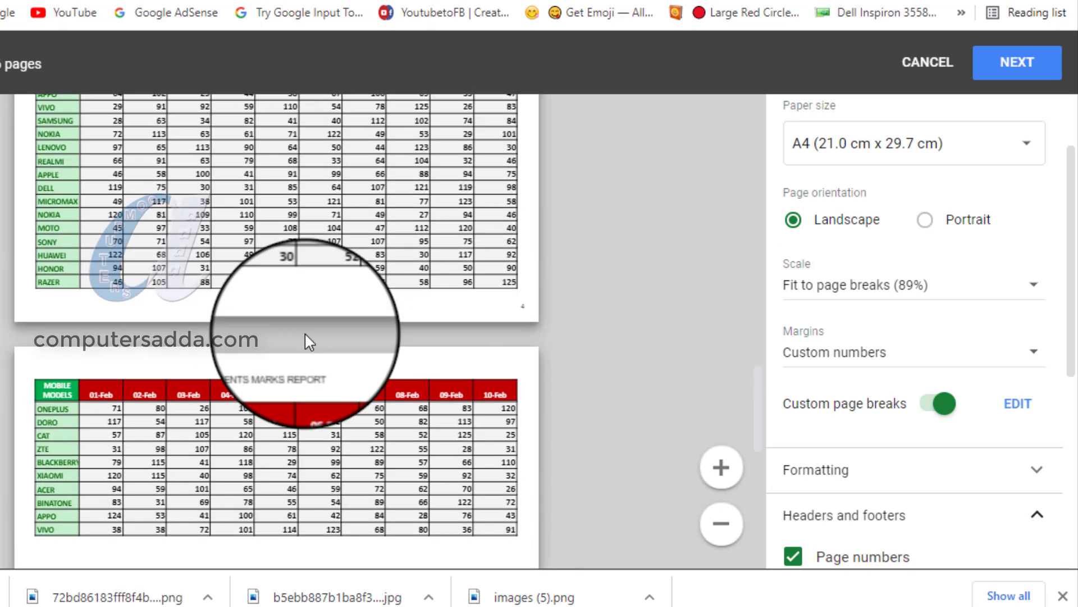
Expand the formatting options and change the vertical alignment of the printed pages.
scroll(893, 375, down, 1)
scroll(893, 375, down, 3)
click(848, 282)
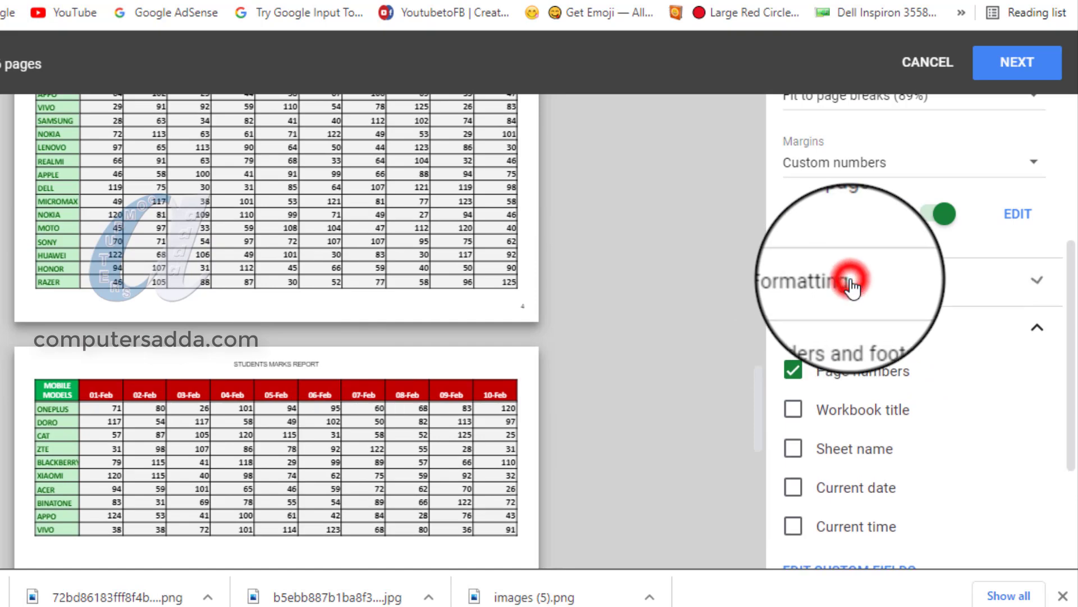
scroll(854, 314, down, 3)
click(817, 379)
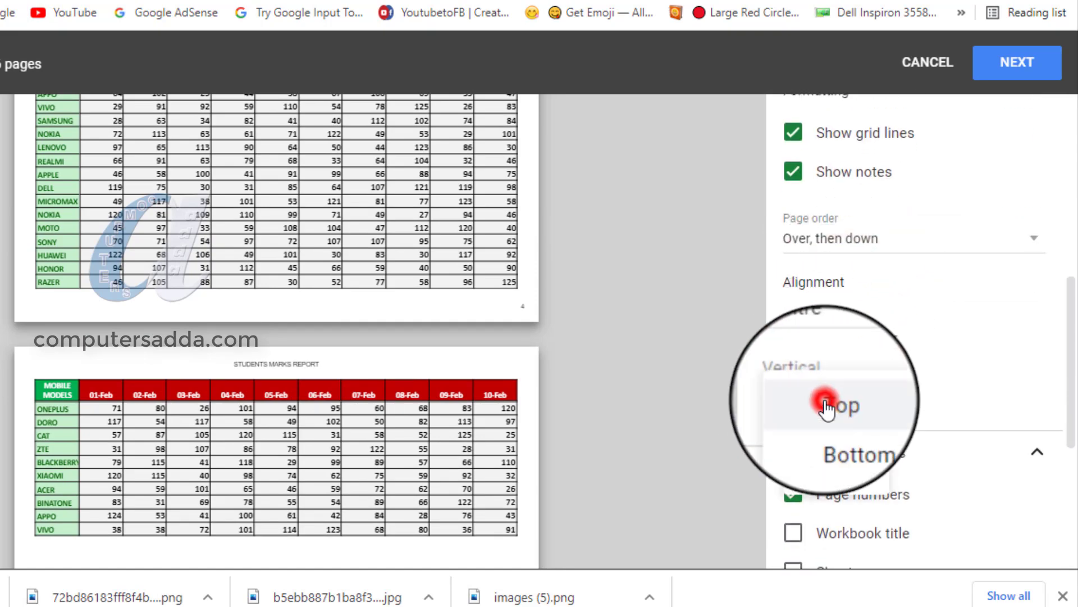
click(835, 465)
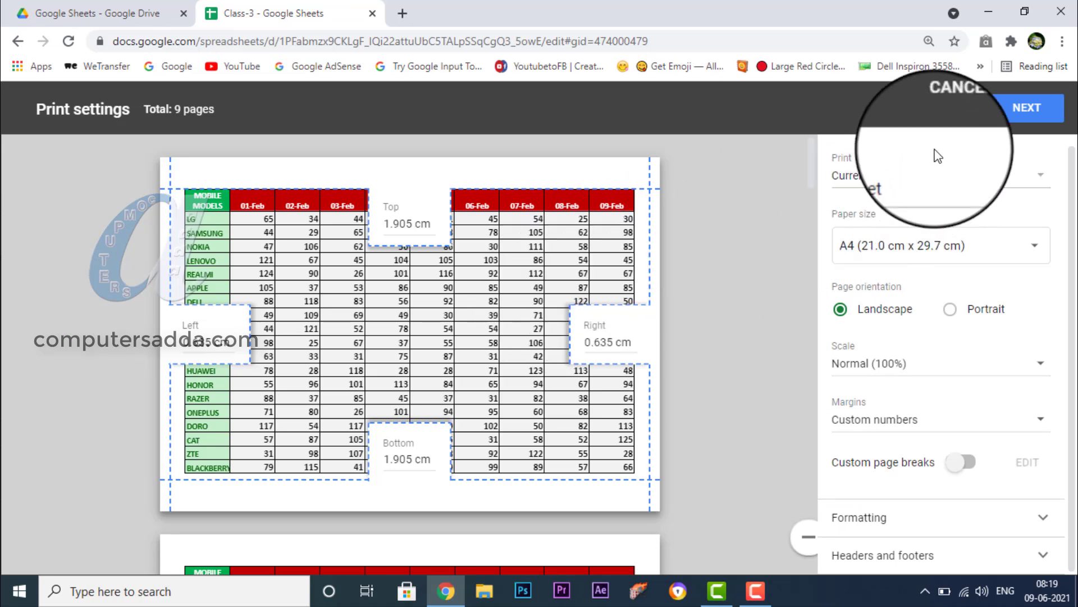
Proceed to printing with Save as PDF as the destination, and save the file as Class-3.pdf on the Desktop.
click(1023, 114)
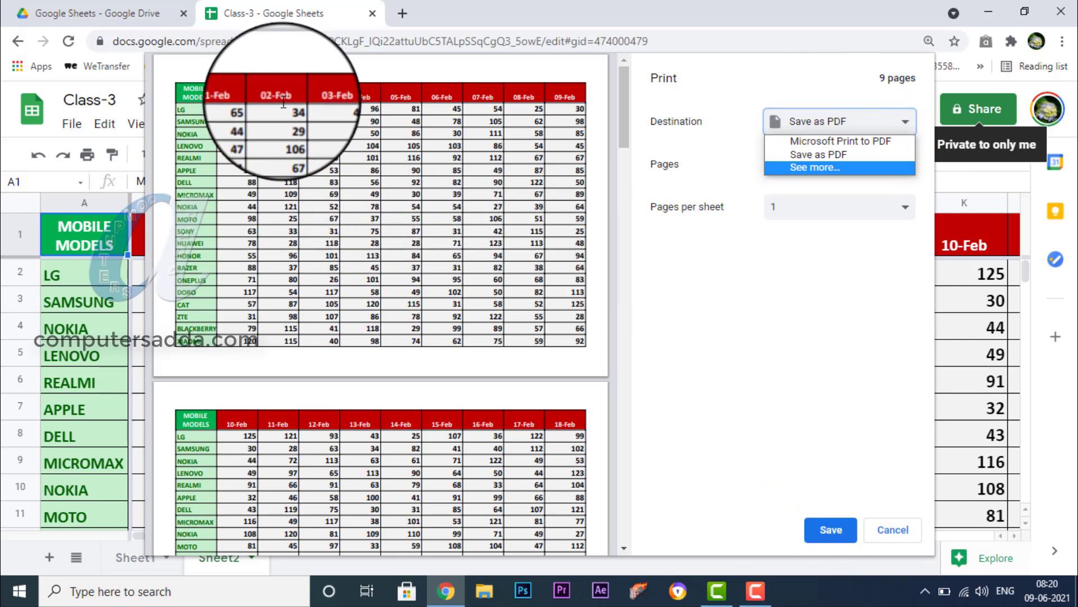
click(849, 160)
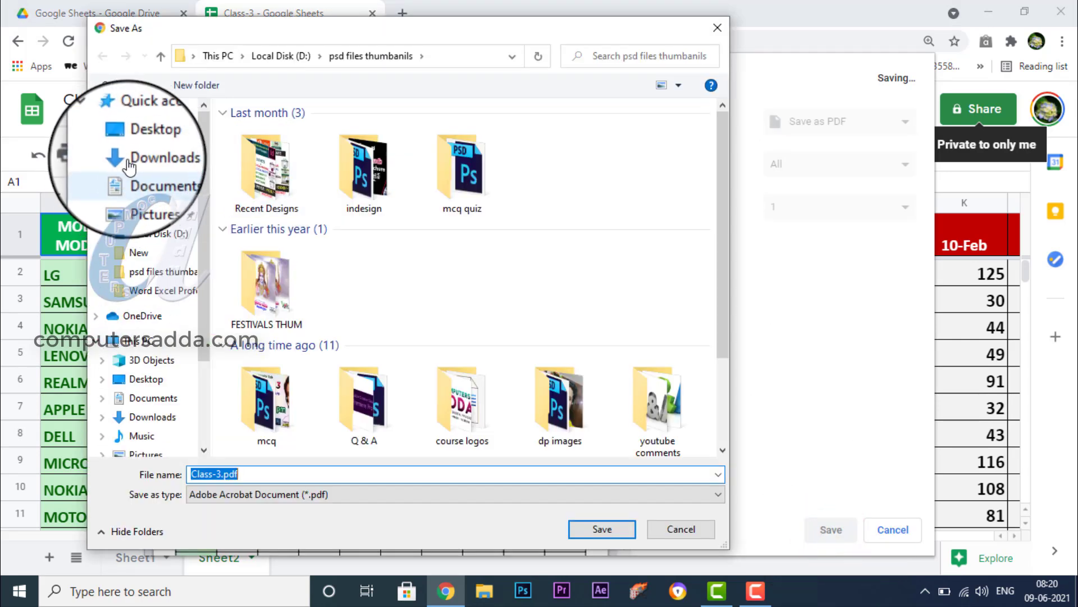
click(143, 140)
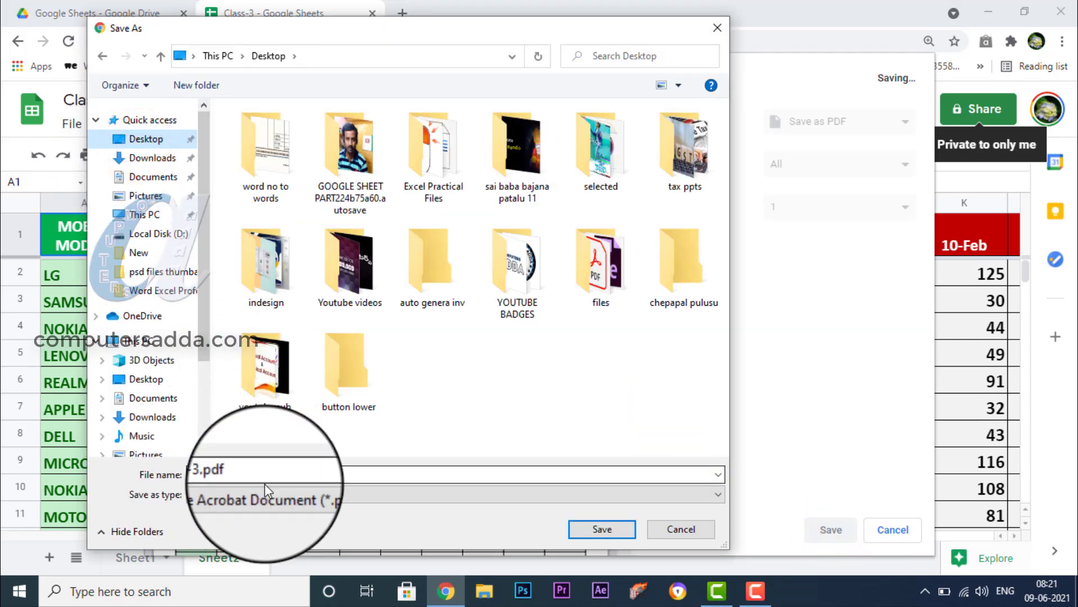
click(600, 531)
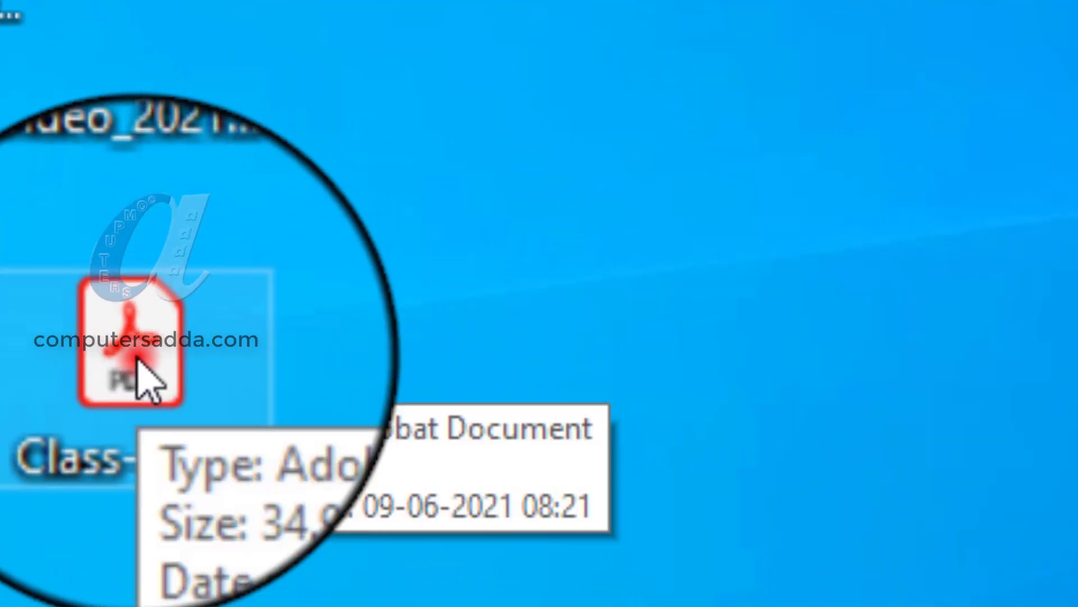
Open Class-3.pdf from the desktop in Adobe Acrobat Reader and look over its pages.
click(126, 354)
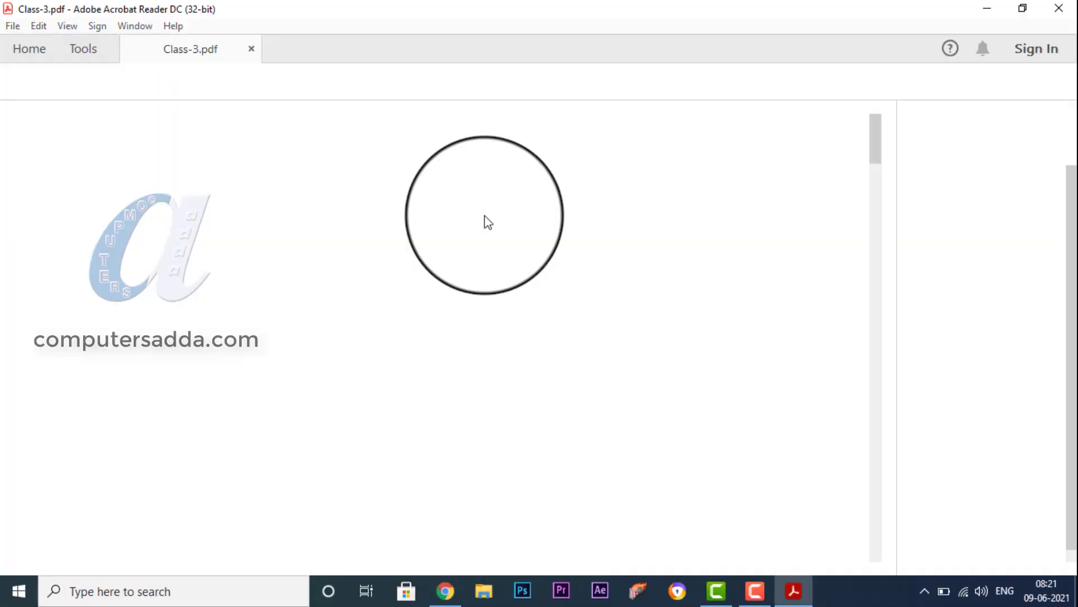
scroll(484, 208, down, 3)
scroll(484, 209, up, 3)
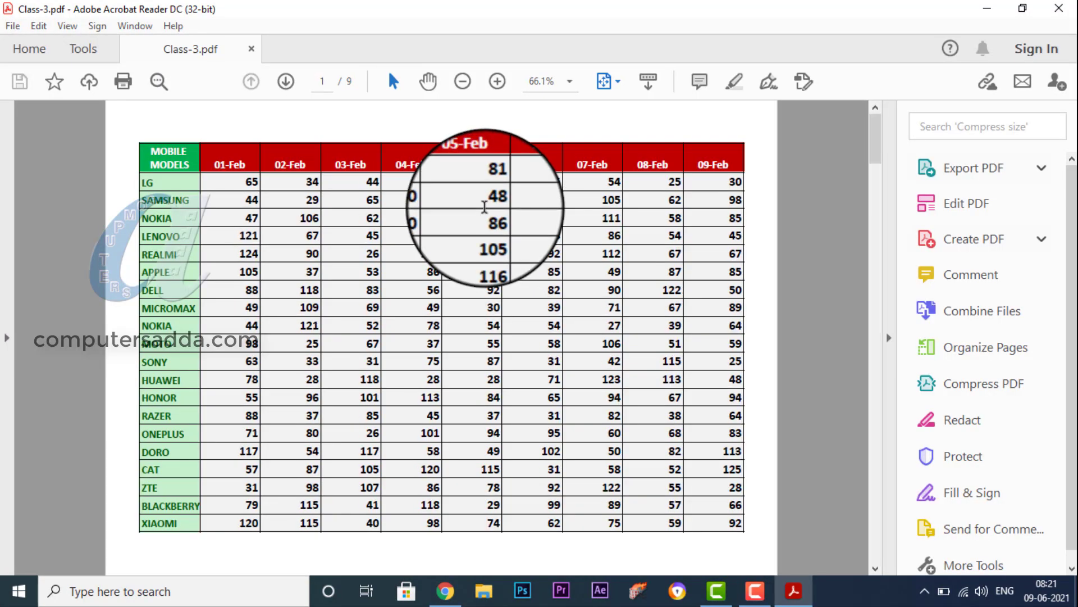